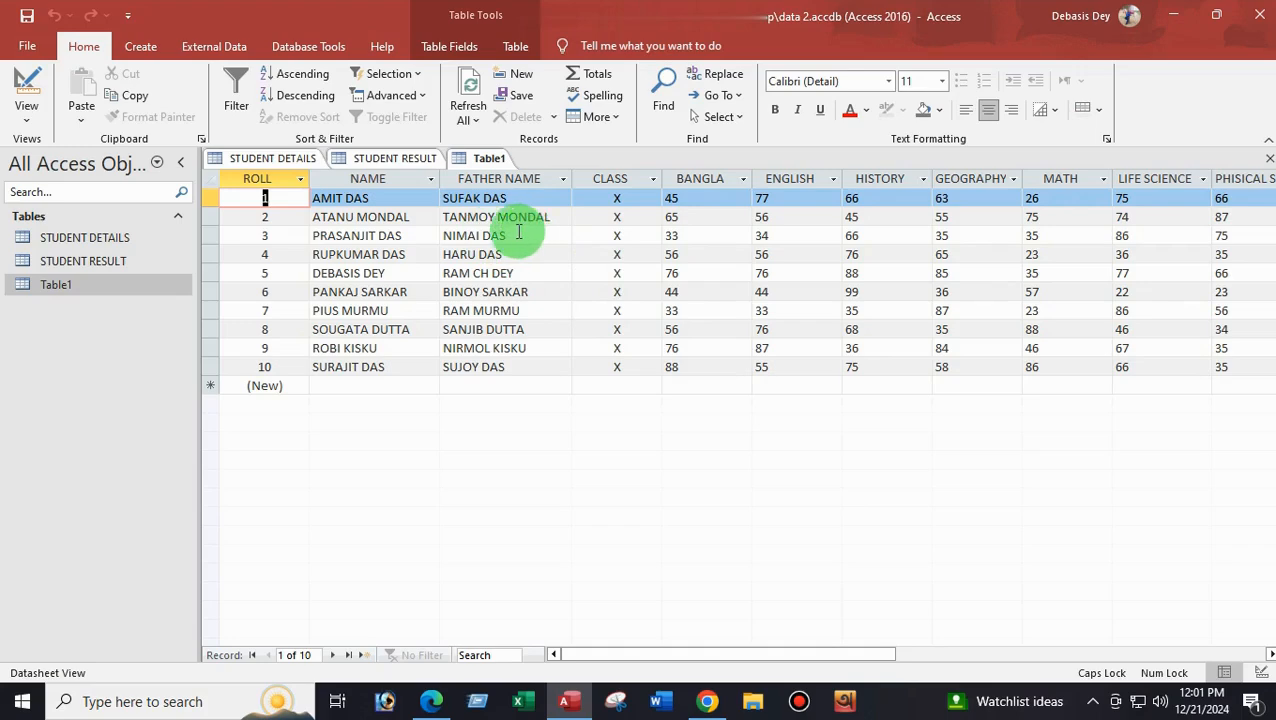
Try red and blue from the standard colours as the font colour of Table1's datasheet records.
{"action": "left_click", "coordinate": [518, 232]}
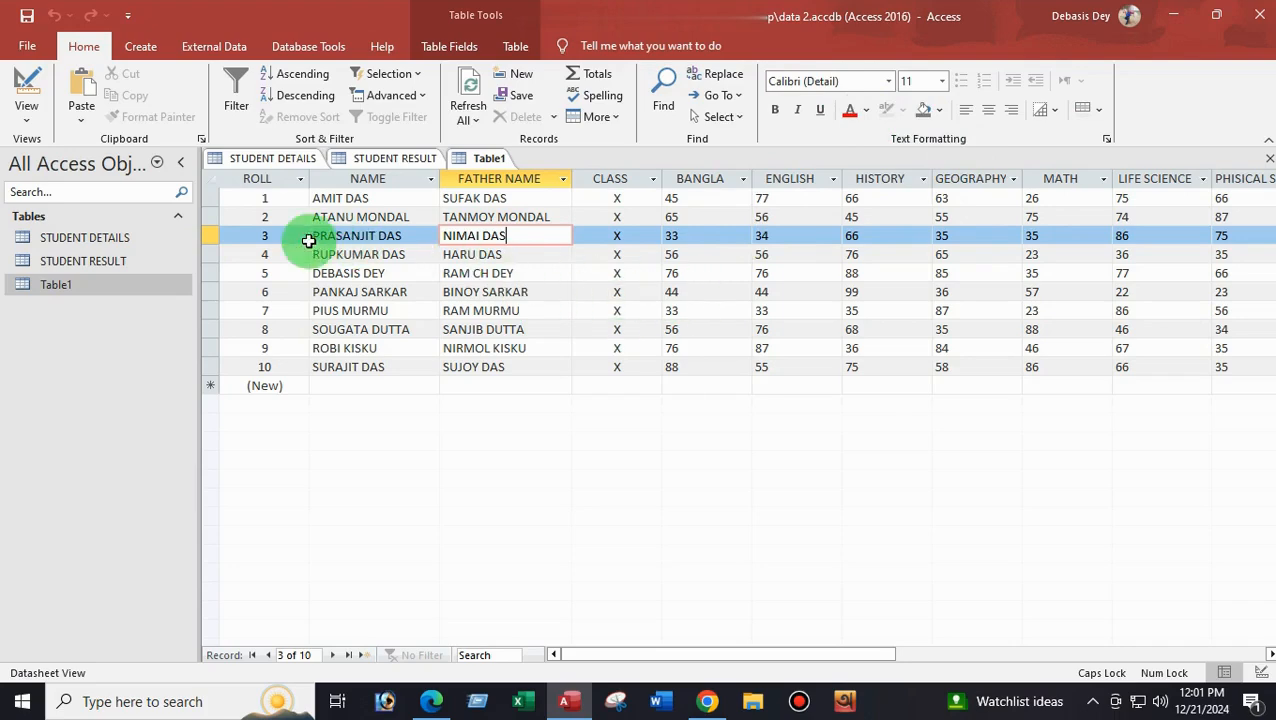
{"action": "left_click", "coordinate": [210, 235]}
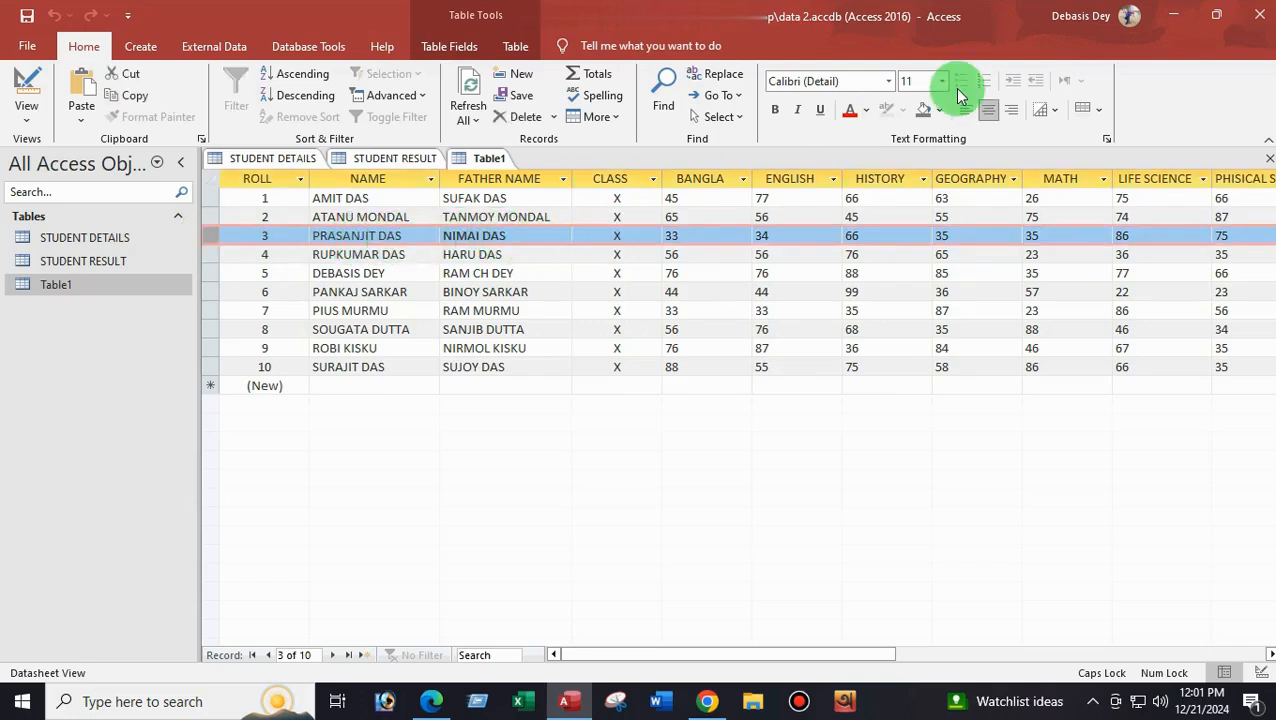
{"action": "left_click", "coordinate": [866, 110]}
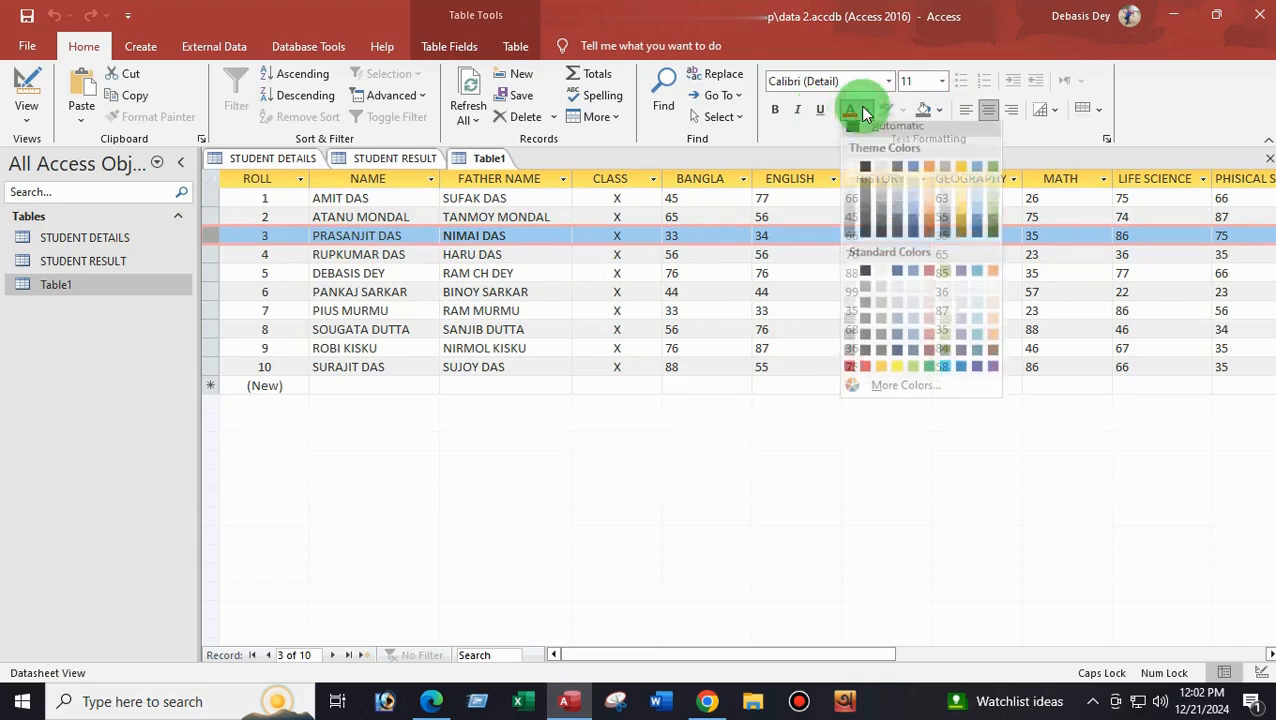
{"action": "left_click", "coordinate": [861, 375]}
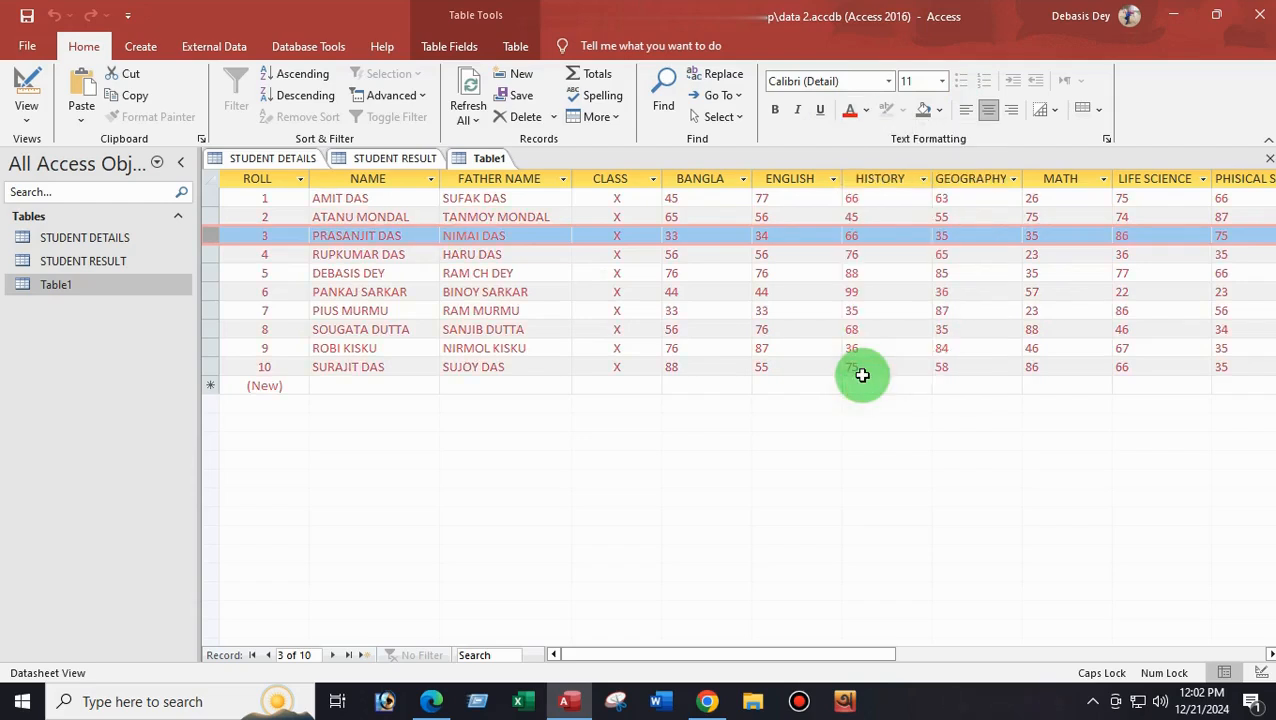
{"action": "left_click", "coordinate": [866, 114]}
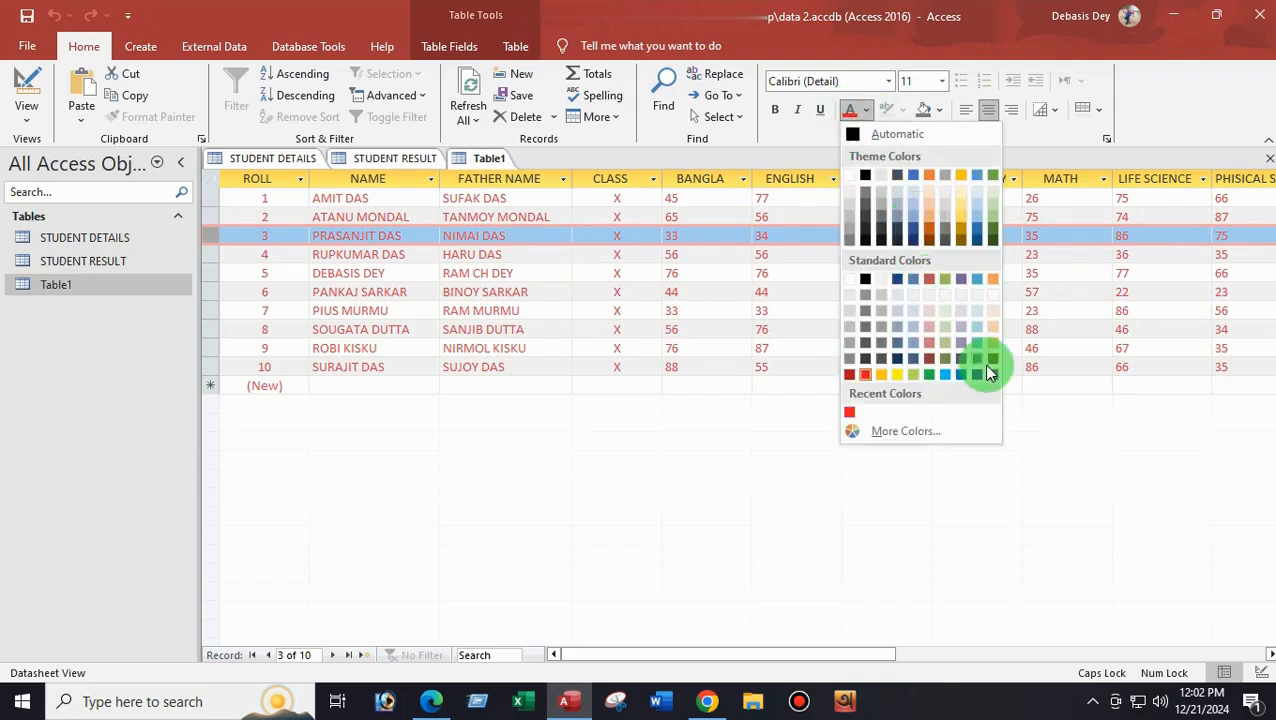
{"action": "left_click", "coordinate": [961, 374]}
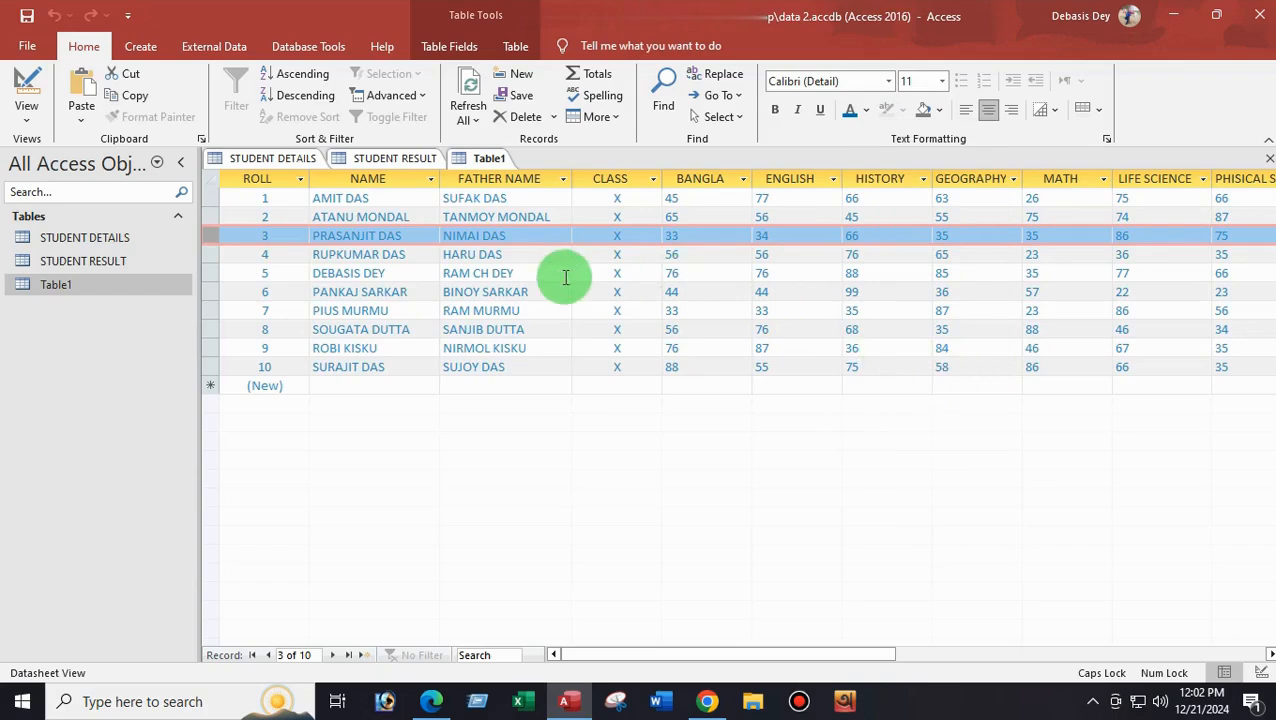
Try font sizes 20 and 14 on the Table1 datasheet and return the size to 11.
{"action": "left_click", "coordinate": [943, 82]}
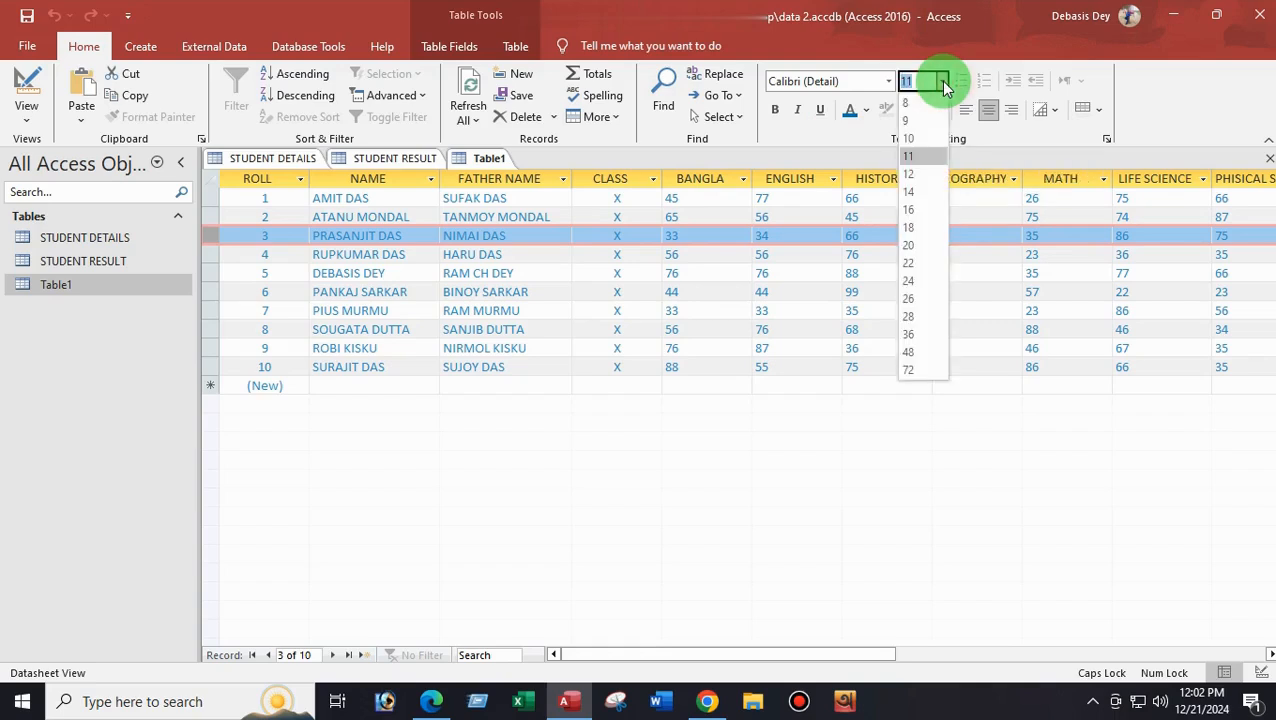
{"action": "left_click", "coordinate": [910, 240]}
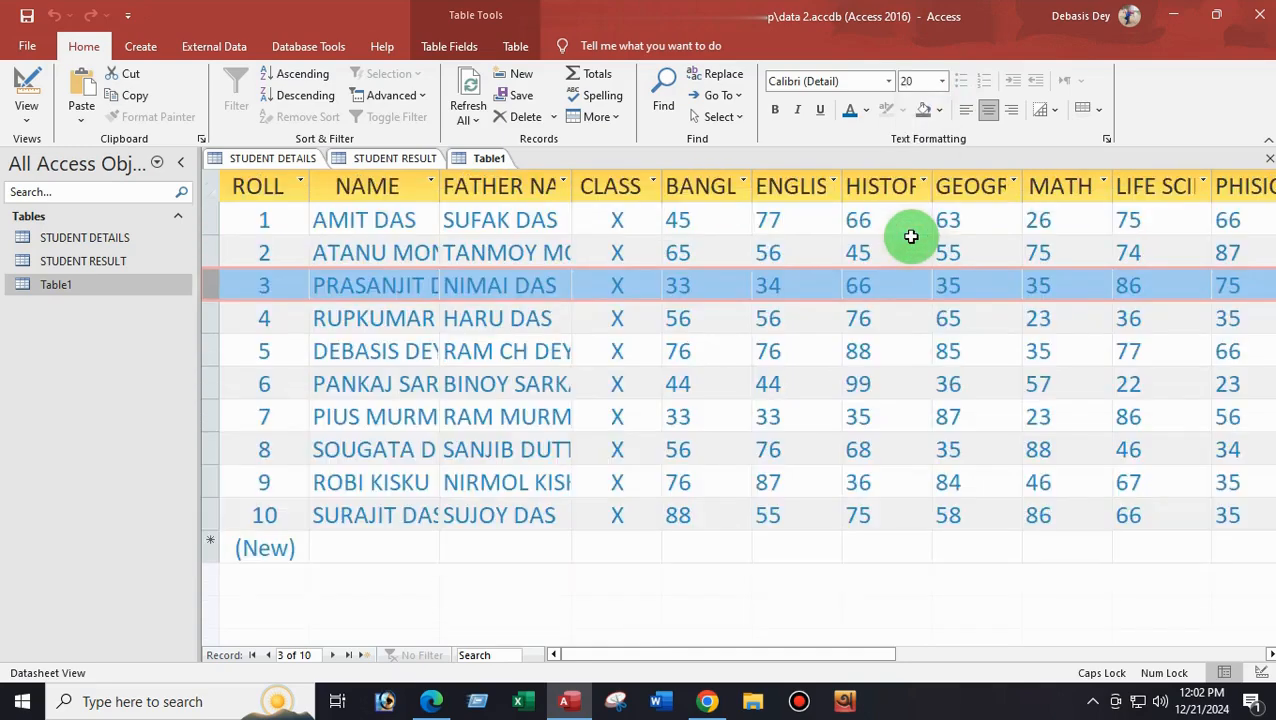
{"action": "left_click", "coordinate": [943, 84]}
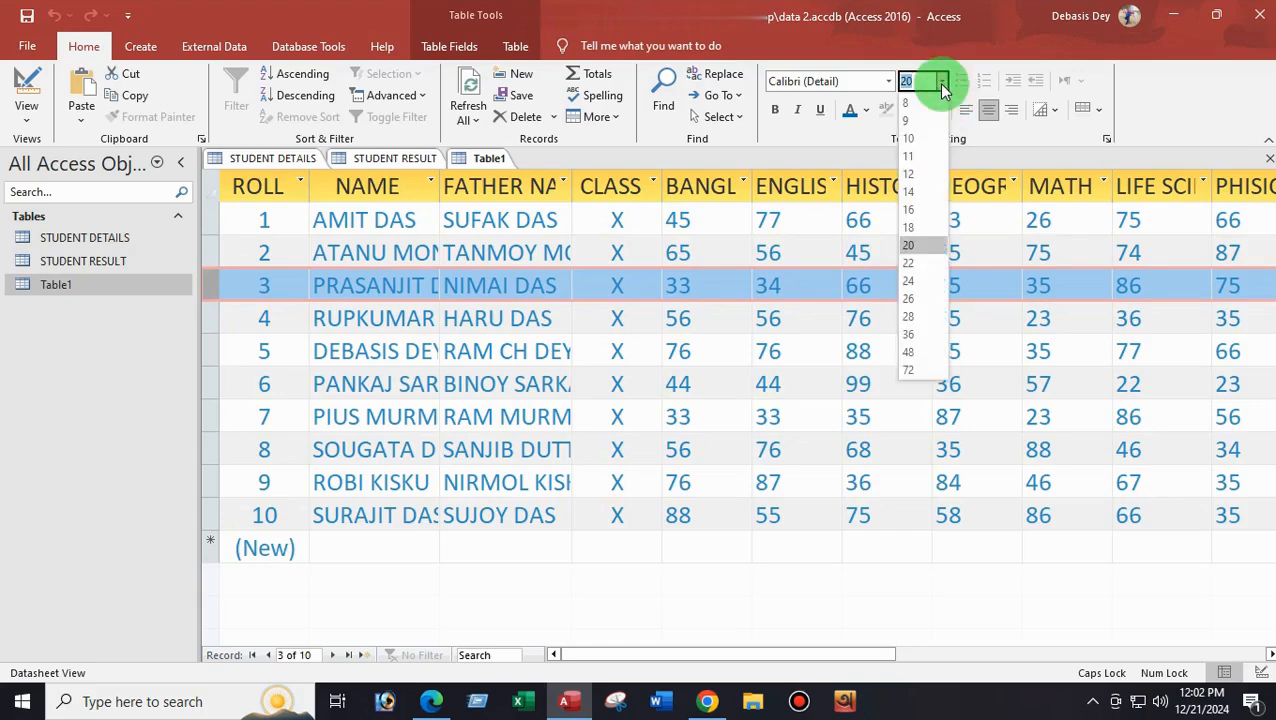
{"action": "left_click", "coordinate": [910, 193]}
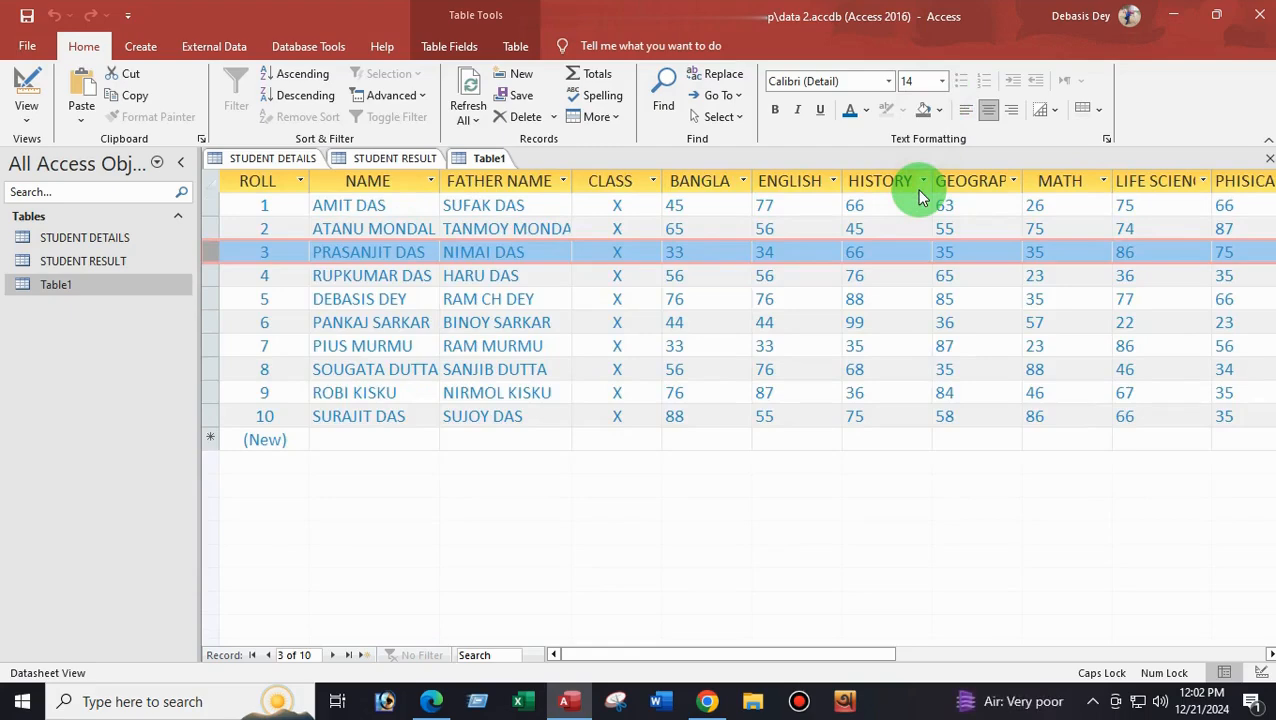
{"action": "left_click", "coordinate": [943, 84]}
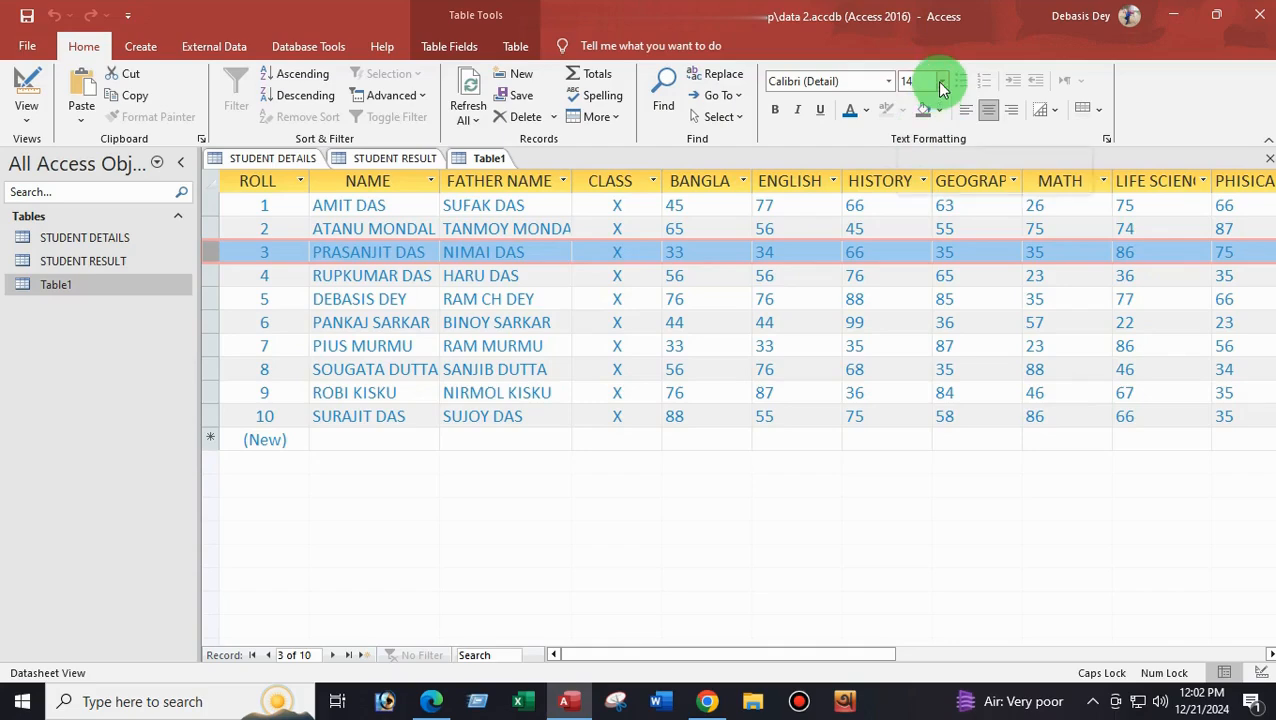
{"action": "left_click", "coordinate": [925, 158]}
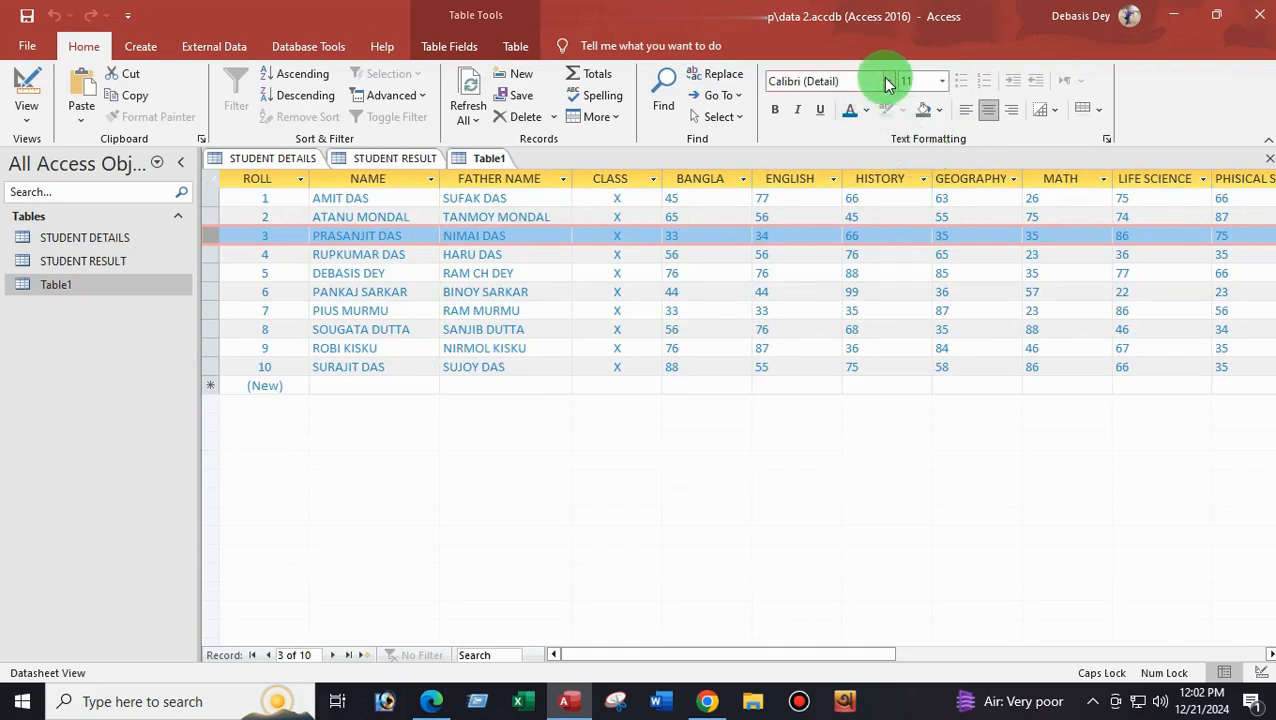
Set the font colour of the Table1 datasheet to Automatic and make its text bold.
{"action": "left_click", "coordinate": [500, 178]}
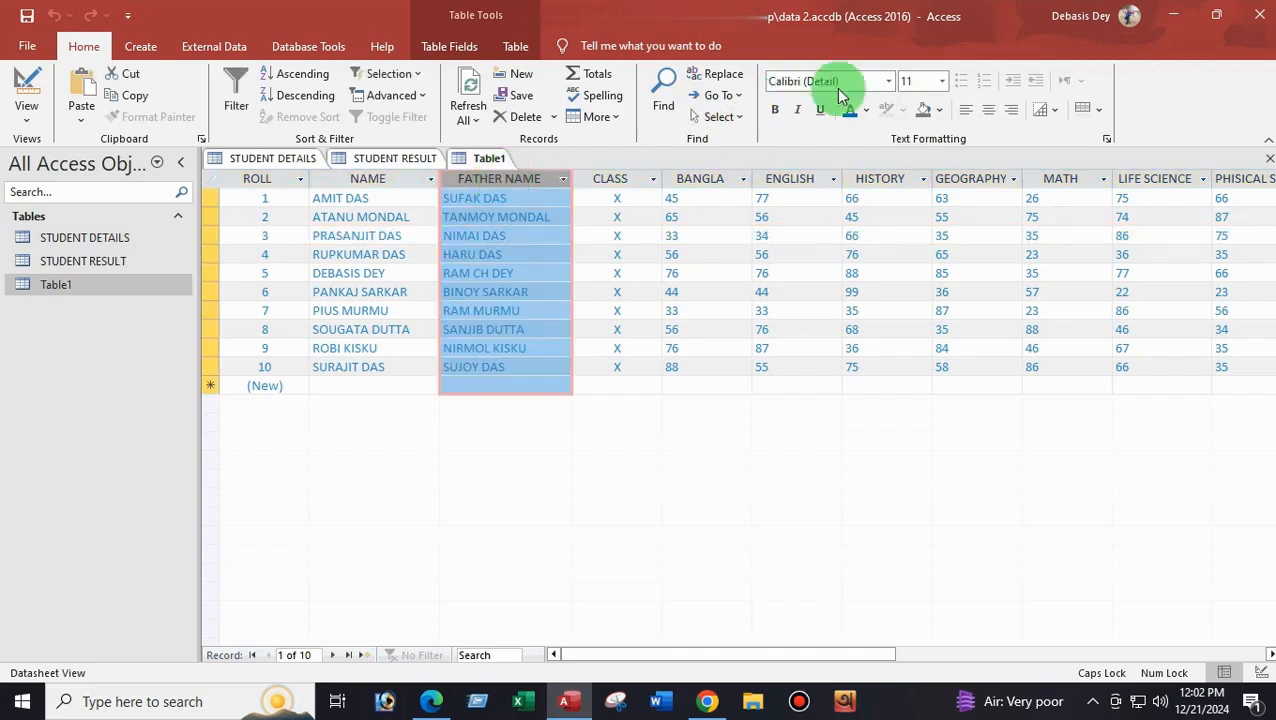
{"action": "left_click", "coordinate": [867, 112]}
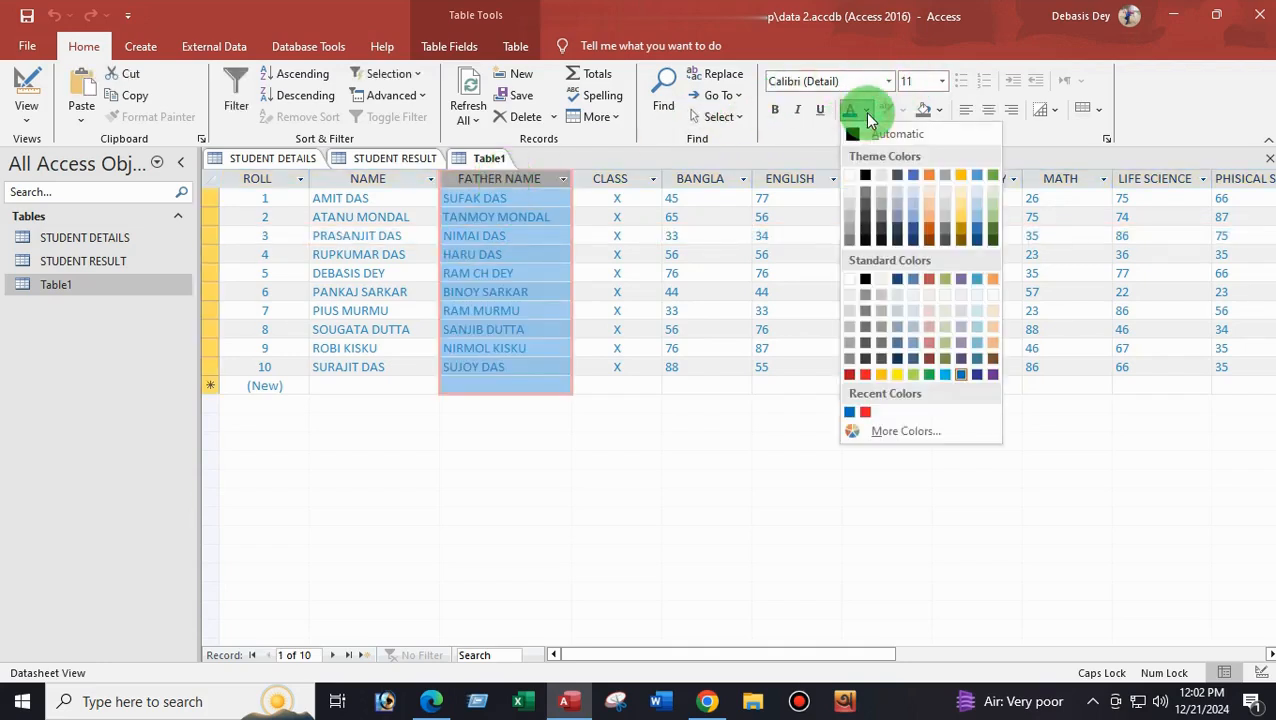
{"action": "left_click", "coordinate": [872, 134]}
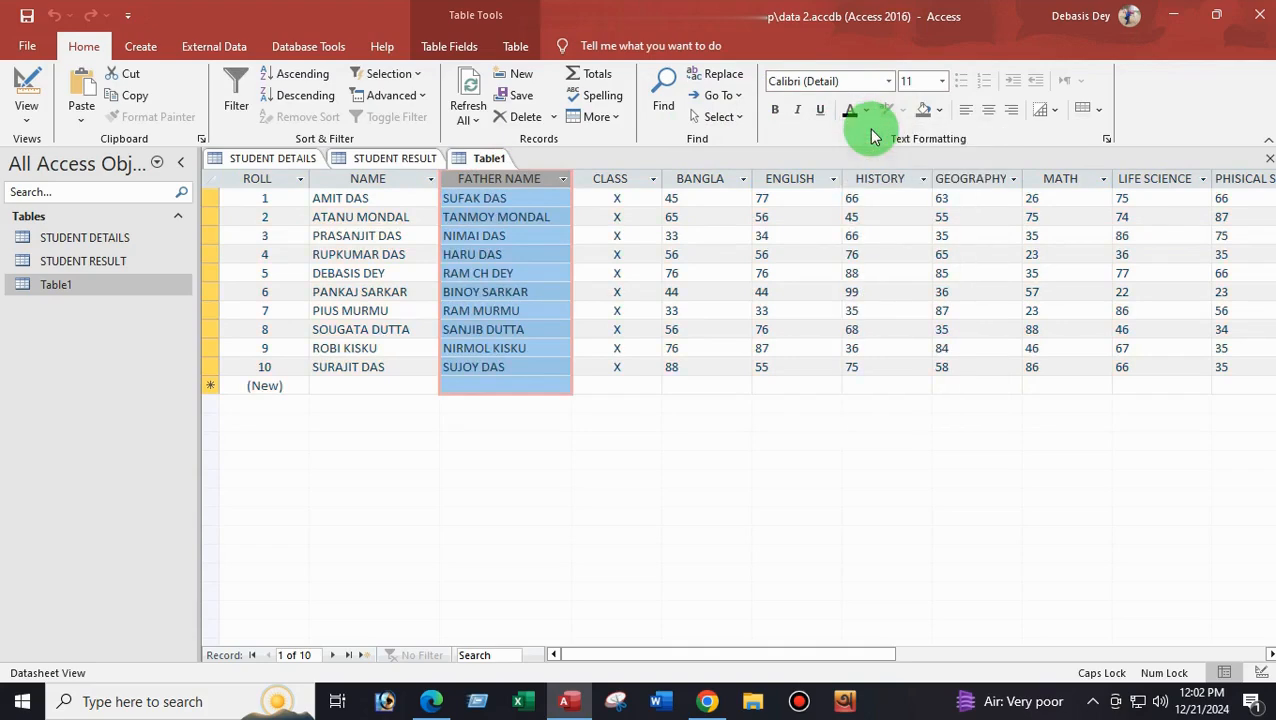
{"action": "left_click", "coordinate": [776, 112]}
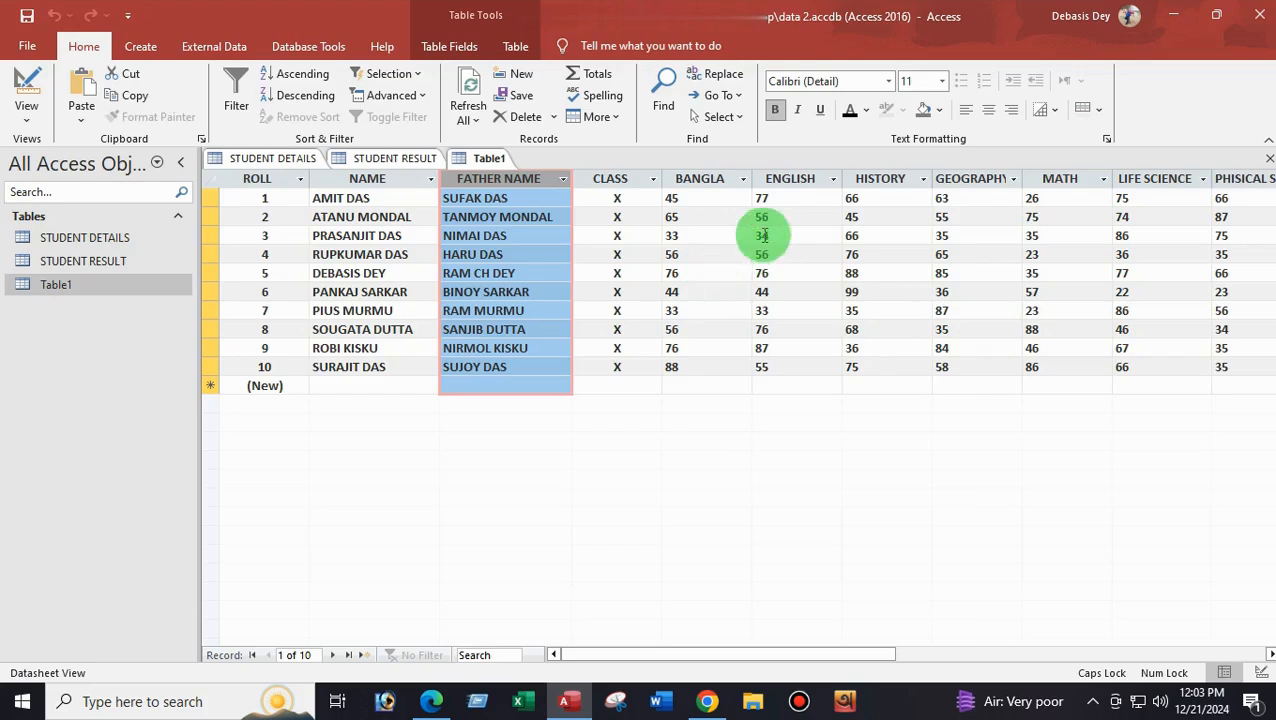
Try centre and right alignment on the BANGLA column and return it to left alignment.
{"action": "left_click", "coordinate": [697, 178]}
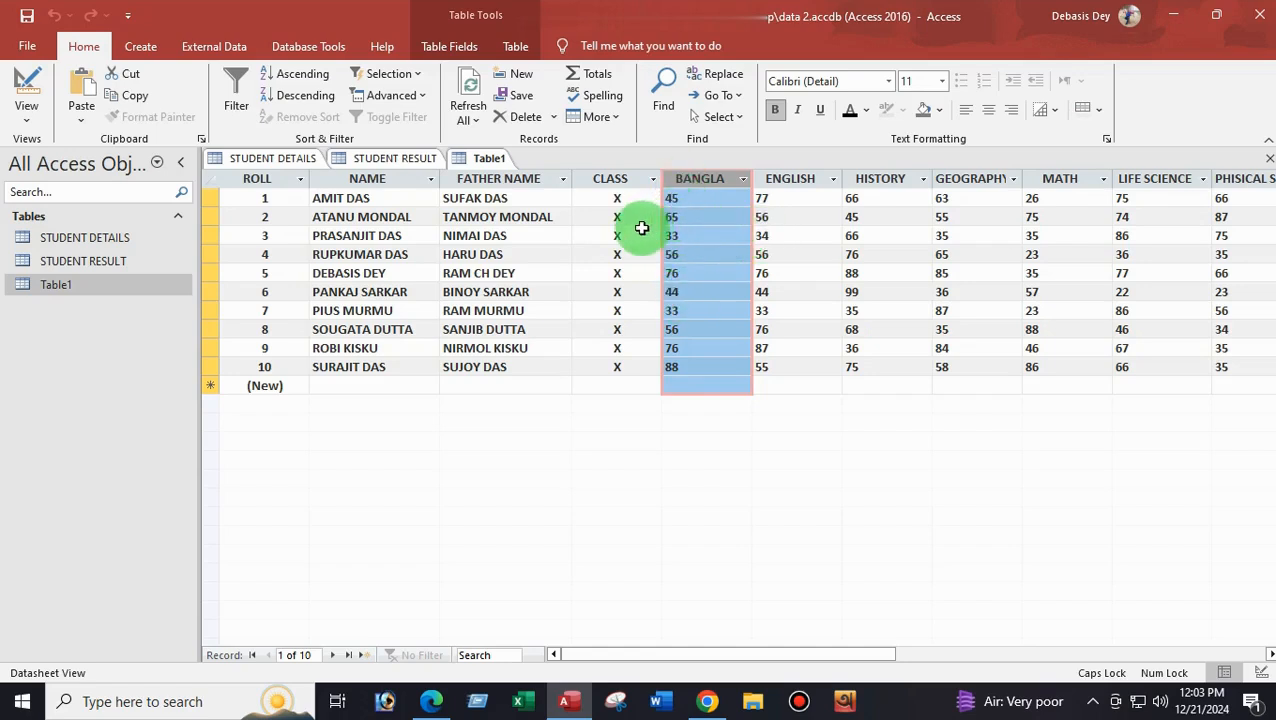
{"action": "left_click", "coordinate": [987, 111]}
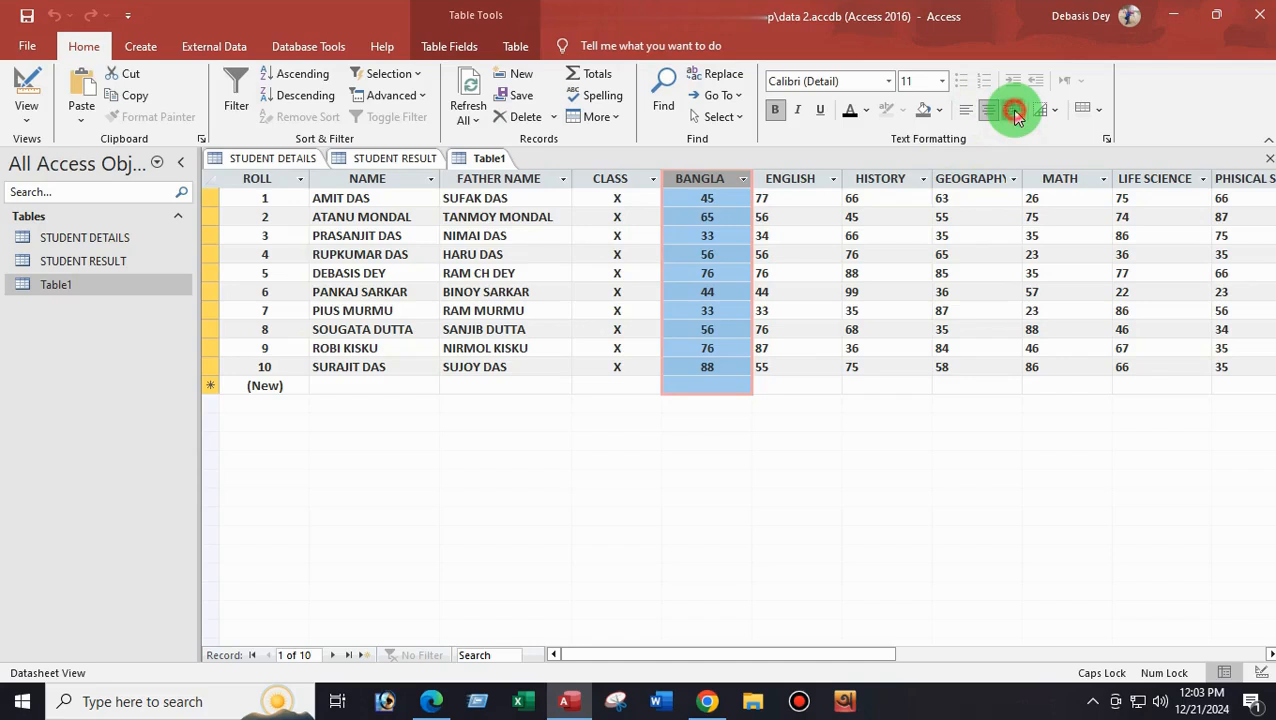
{"action": "left_click", "coordinate": [1012, 111]}
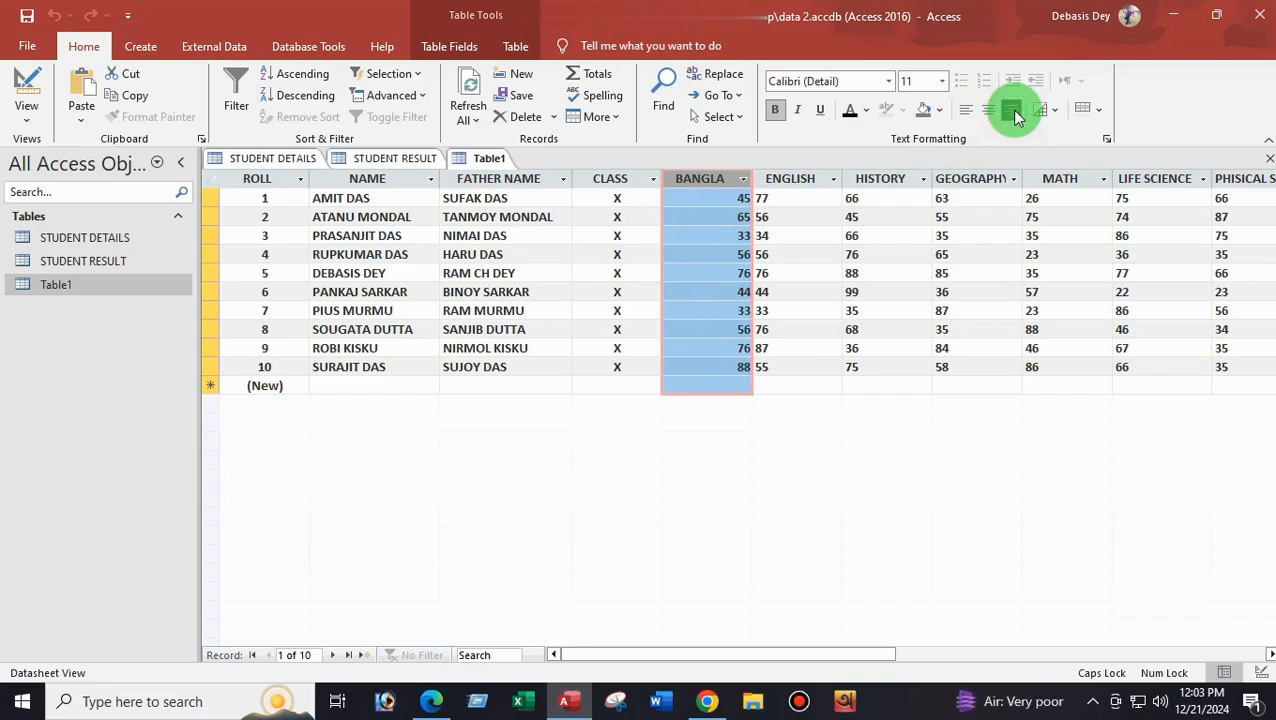
{"action": "left_click", "coordinate": [996, 112]}
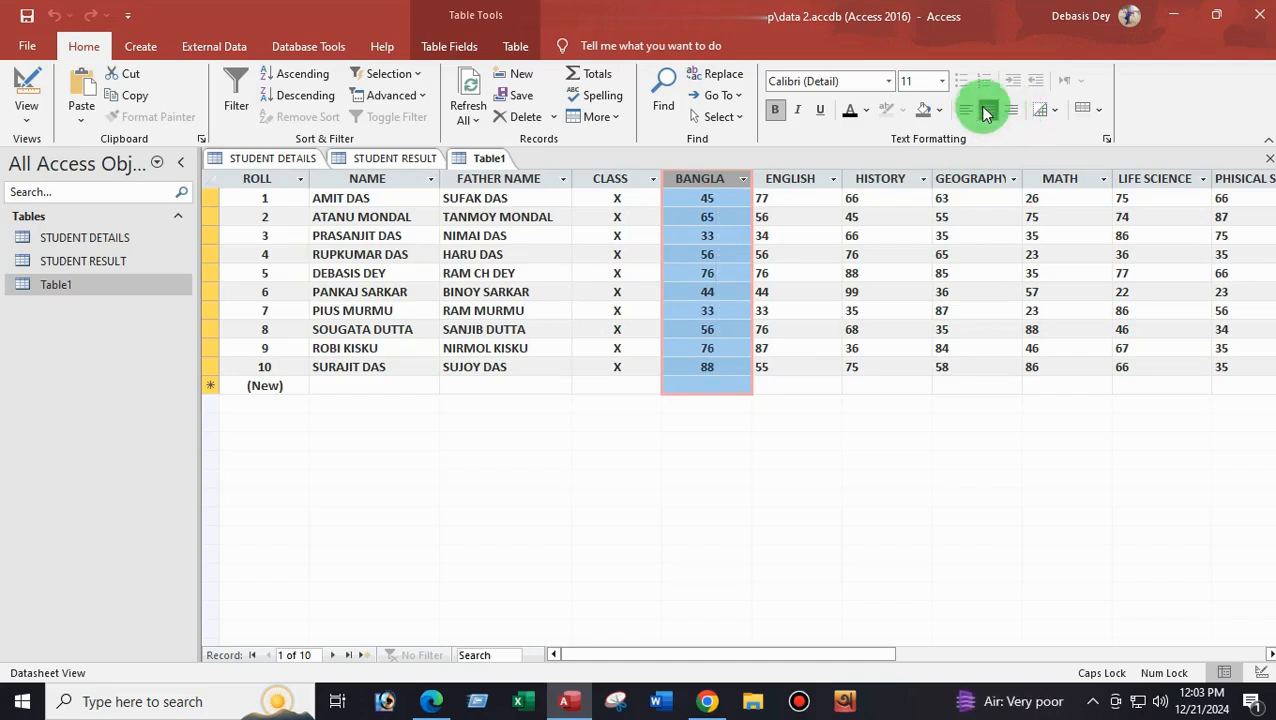
{"action": "left_click", "coordinate": [977, 116]}
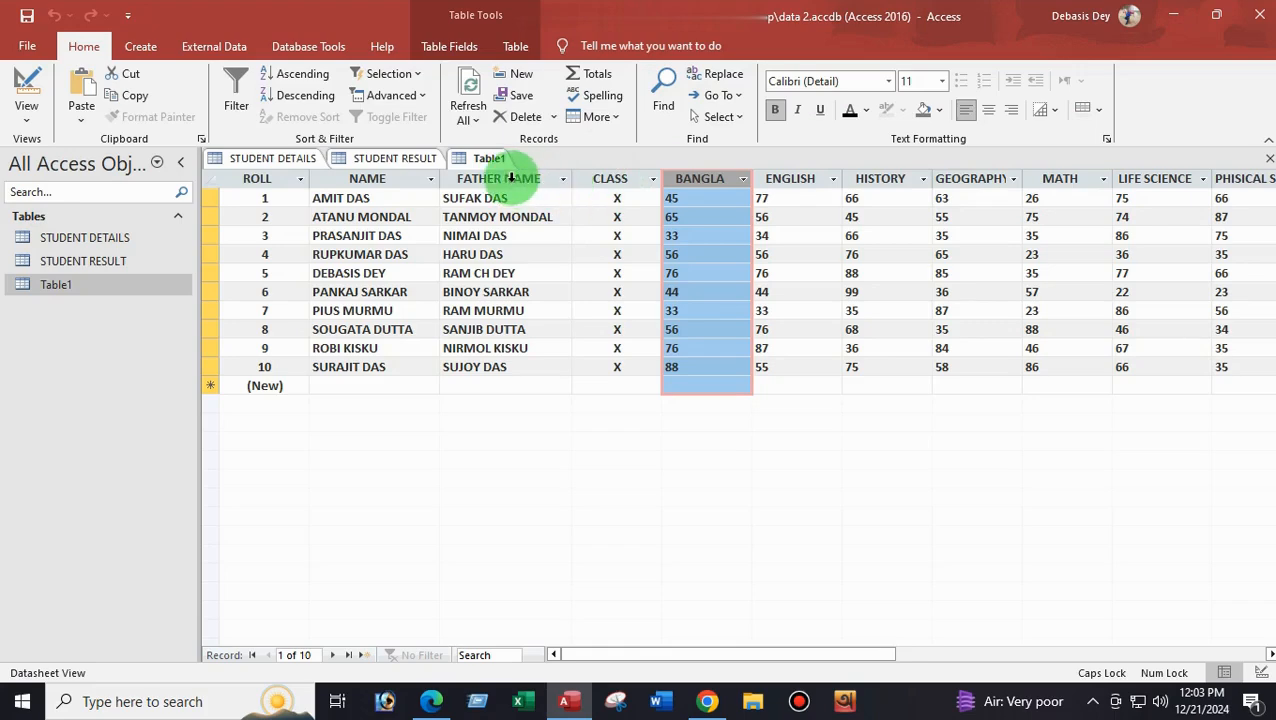
{"action": "left_click", "coordinate": [586, 176]}
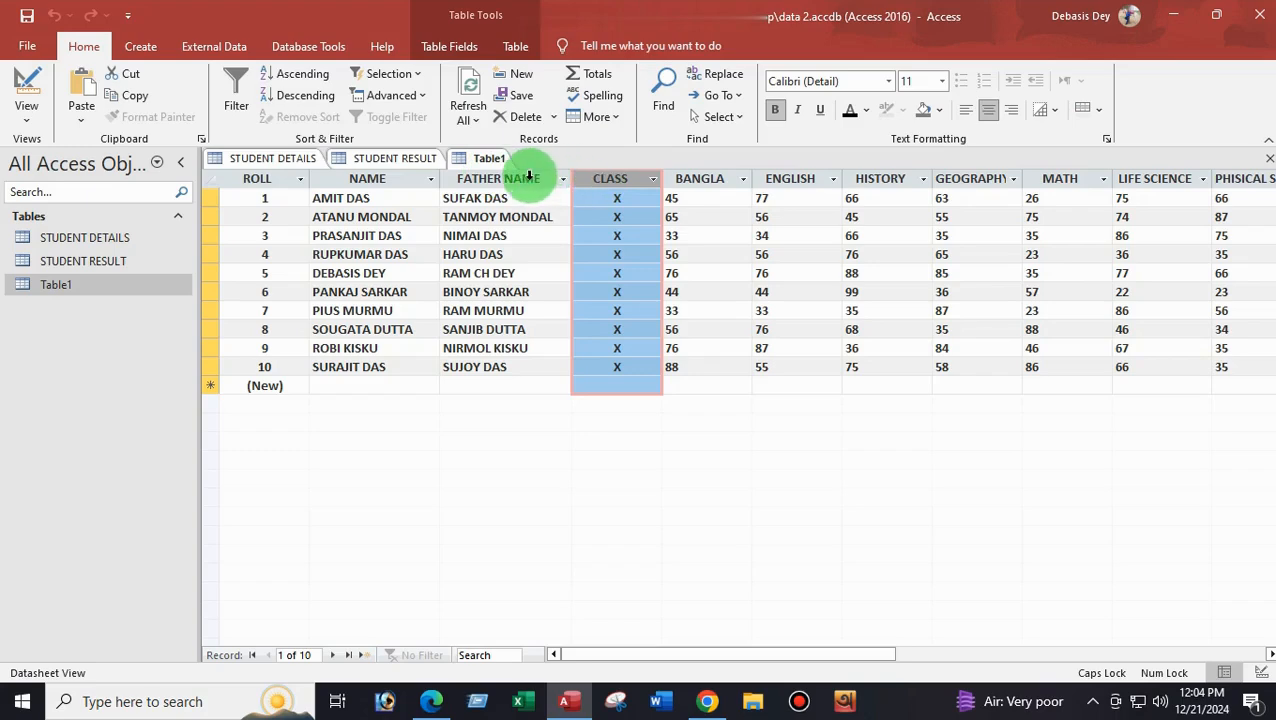
{"action": "left_click", "coordinate": [529, 175]}
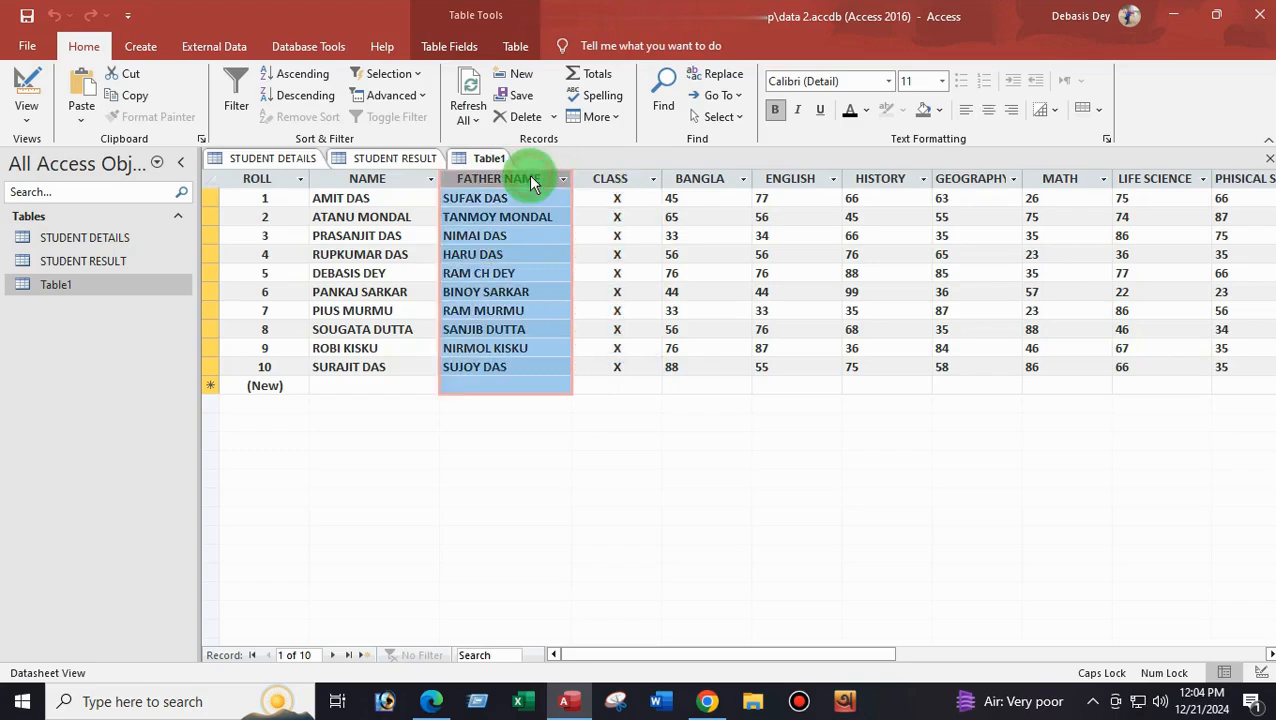
{"action": "left_click", "coordinate": [595, 178]}
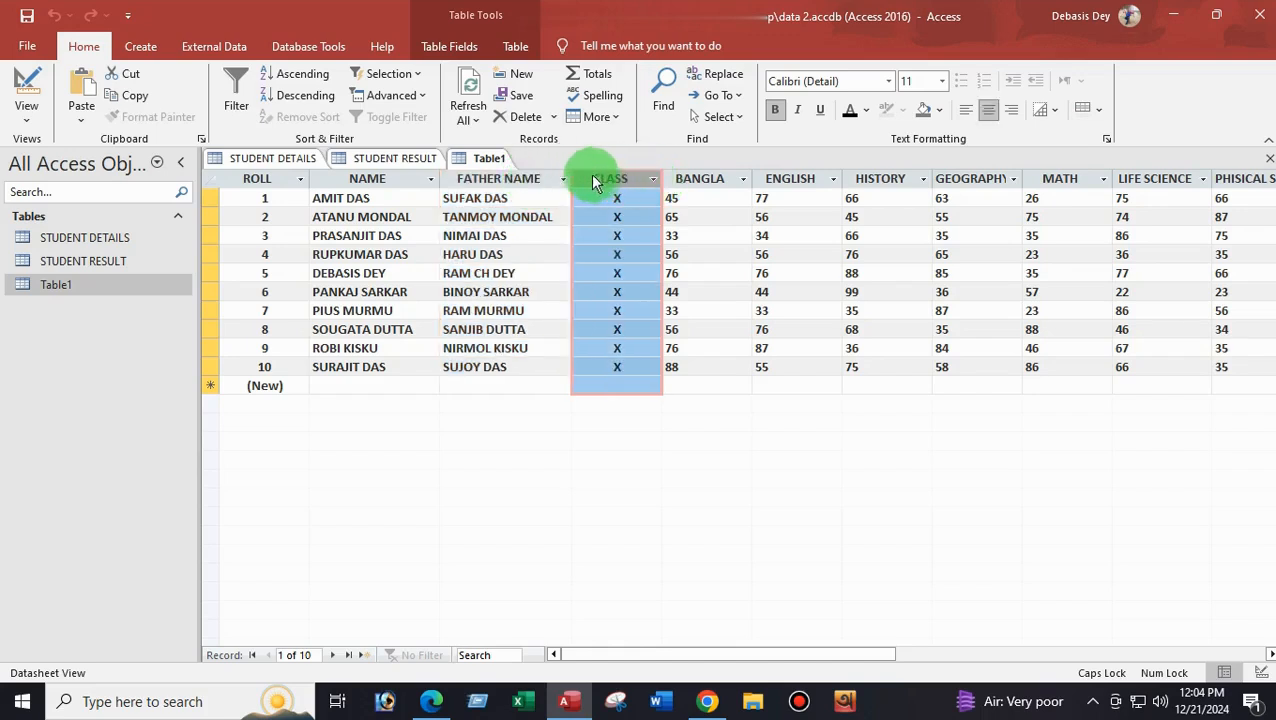
{"action": "left_click", "coordinate": [510, 178]}
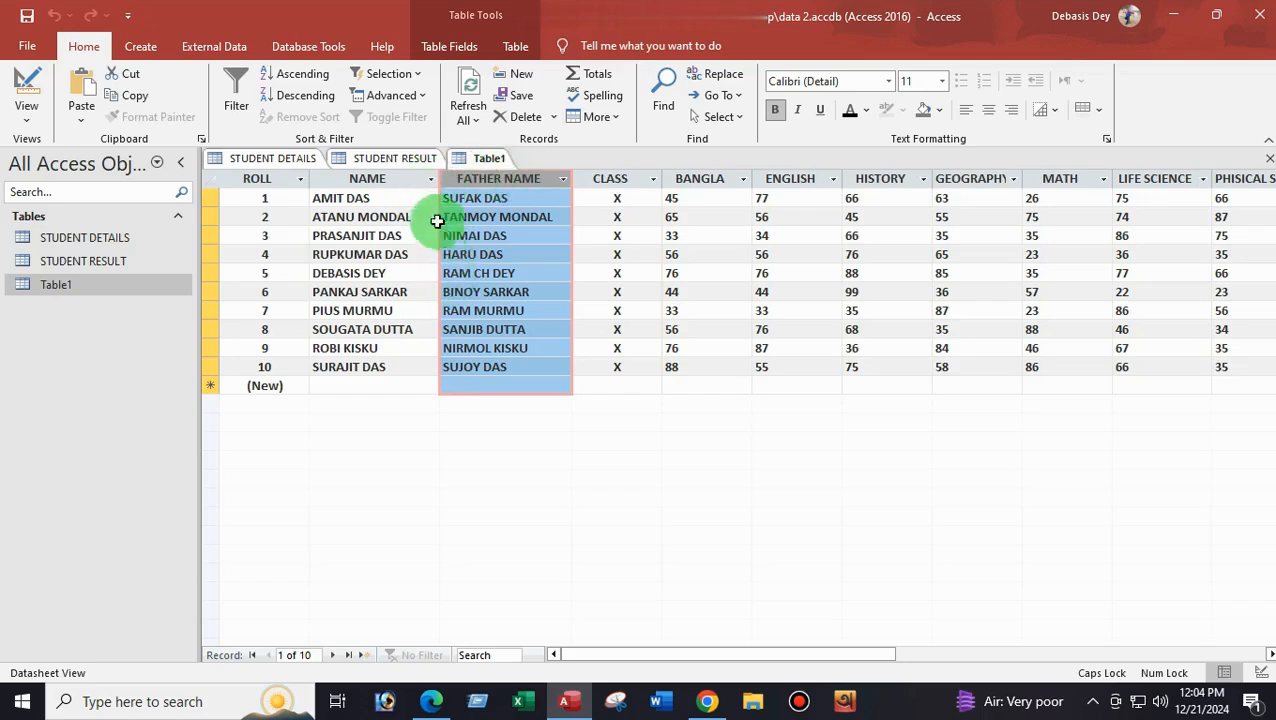
Insert a new field between the FATHER NAME and CLASS columns of Table1.
{"action": "left_click", "coordinate": [611, 178]}
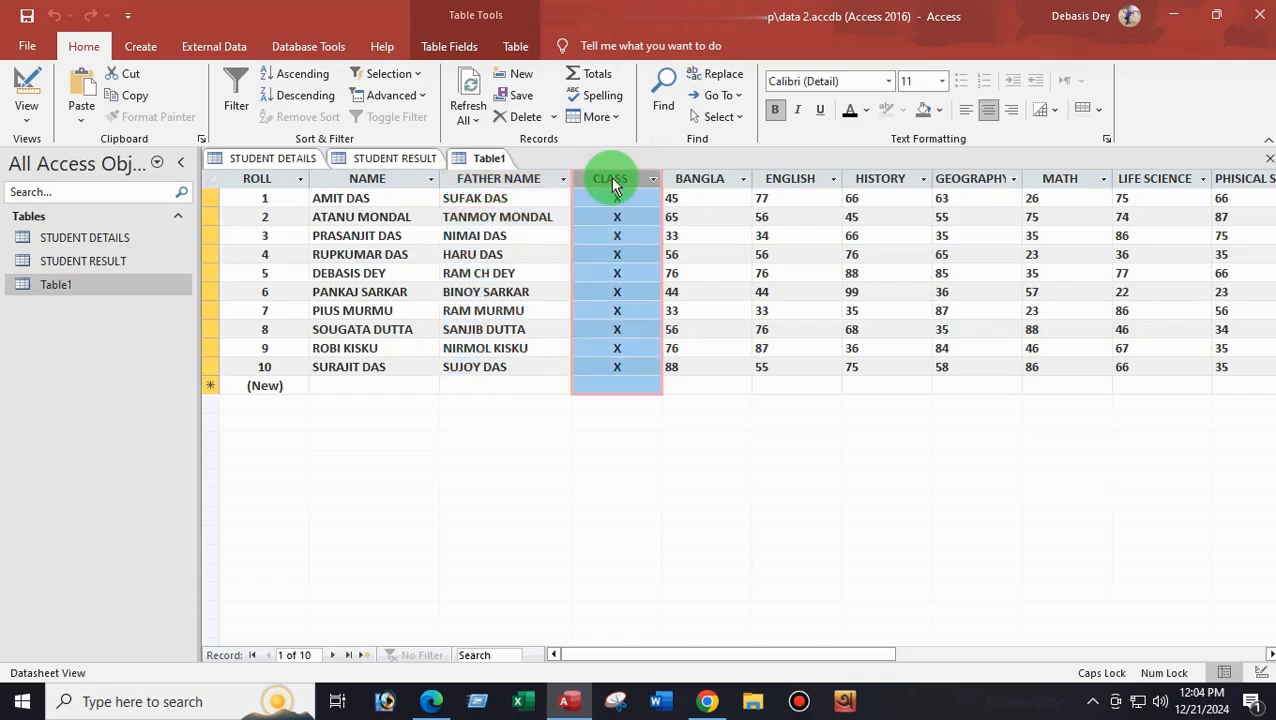
{"action": "right_click", "coordinate": [610, 180]}
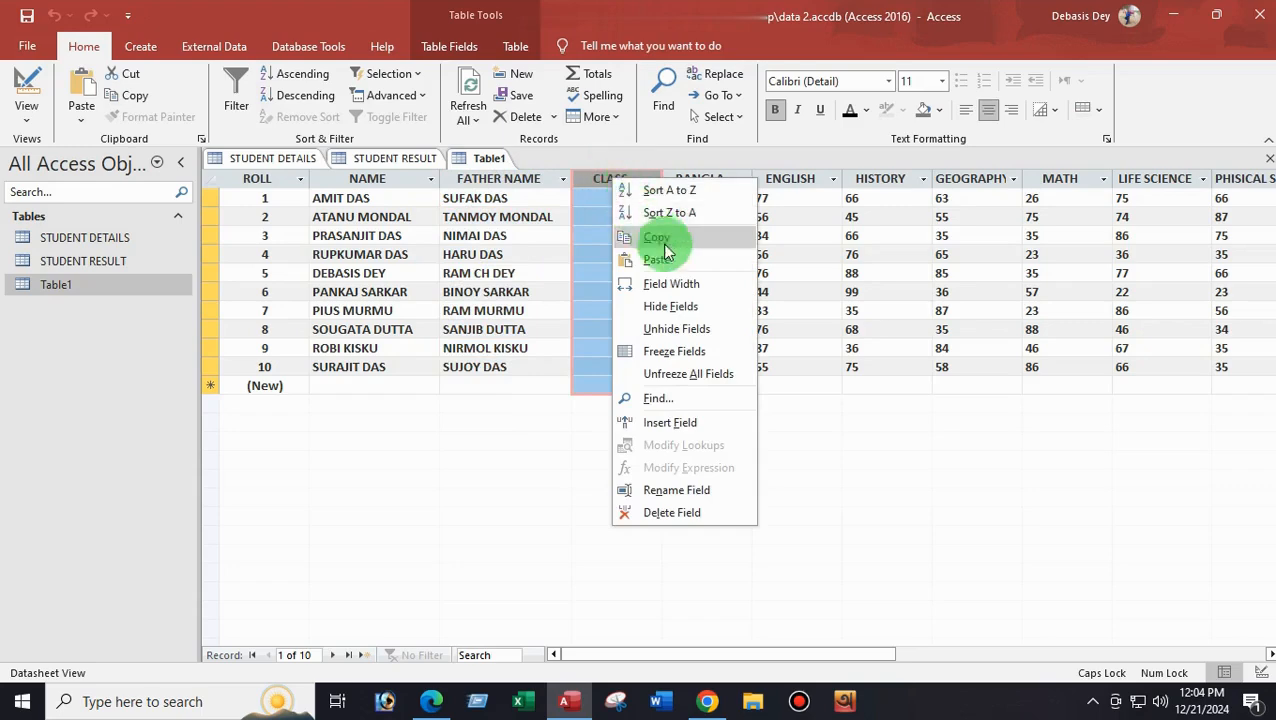
{"action": "left_click", "coordinate": [660, 424]}
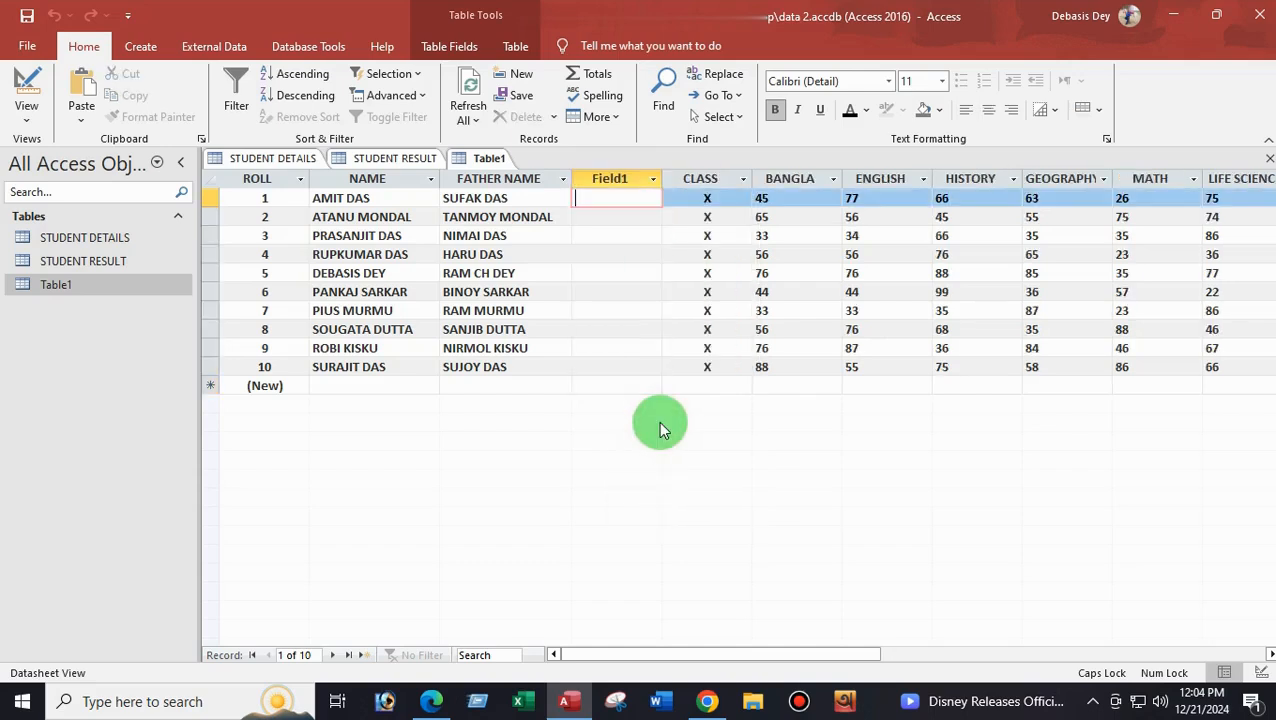
Rename the newly inserted field between FATHER NAME and CLASS as ADDRESS.
{"action": "left_click", "coordinate": [625, 178]}
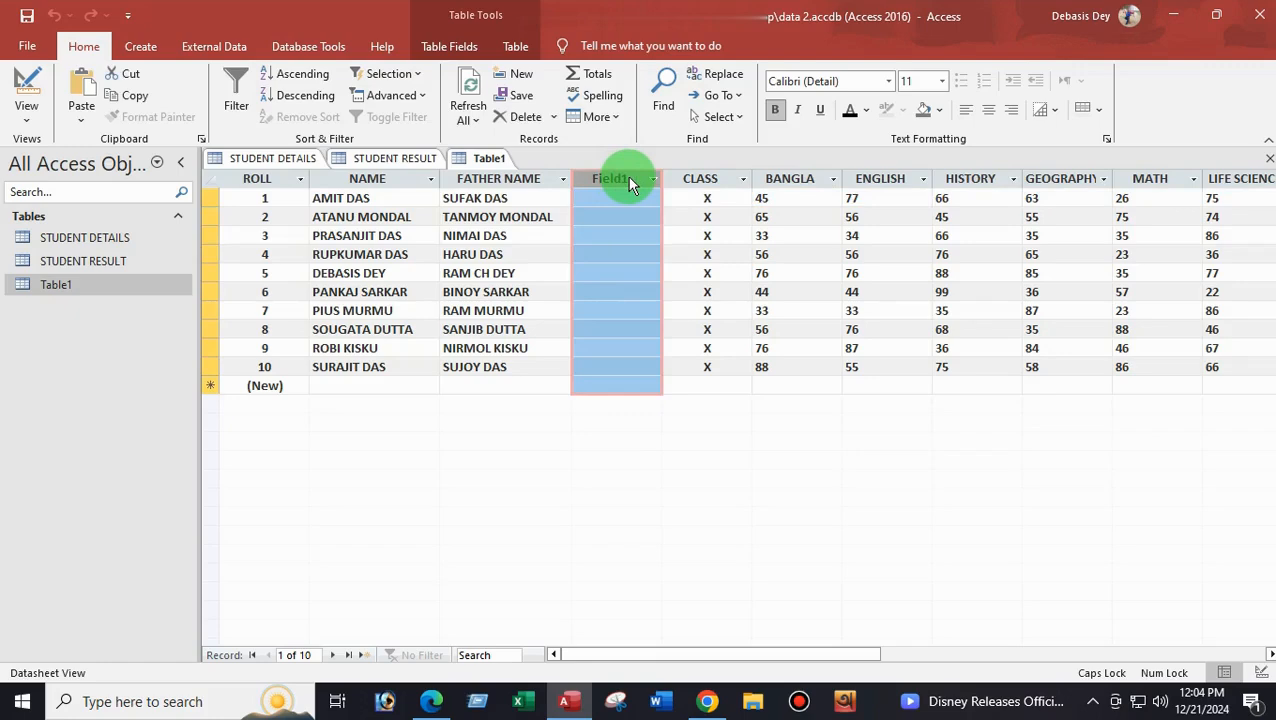
{"action": "double_click", "coordinate": [627, 178]}
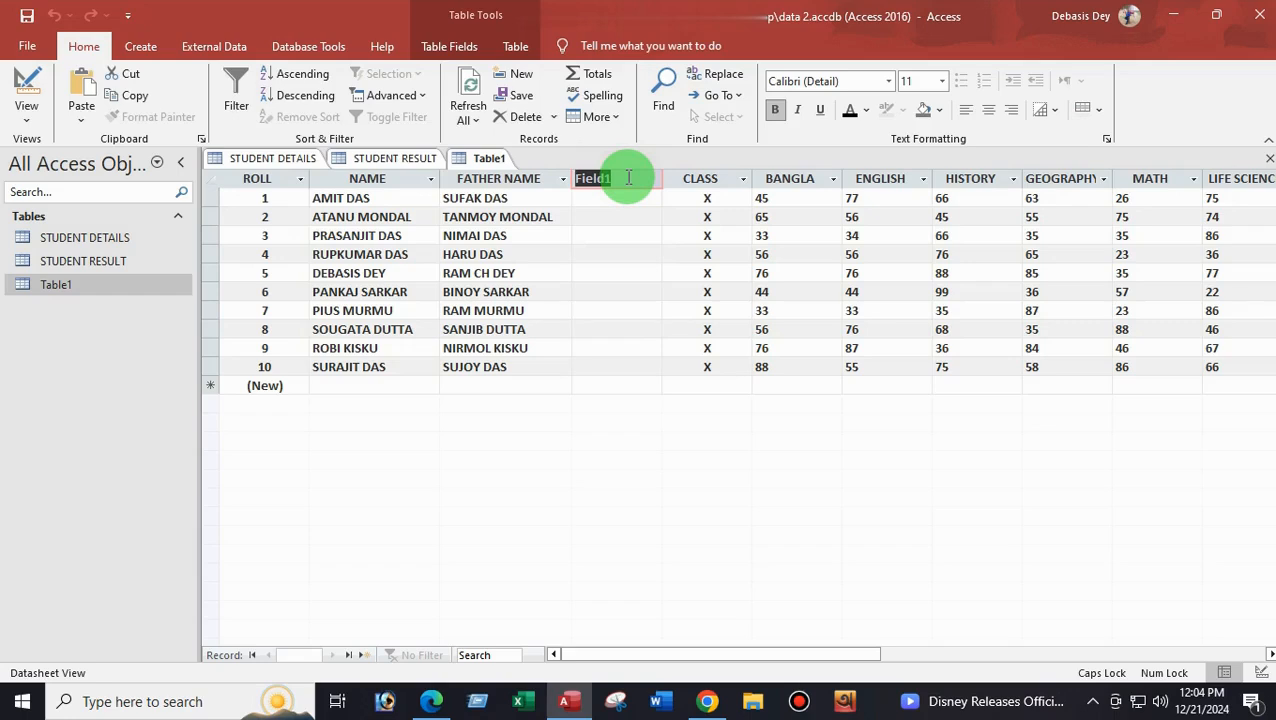
{"action": "key", "text": "Caps_Lock"}
{"action": "type", "text": "aa"}
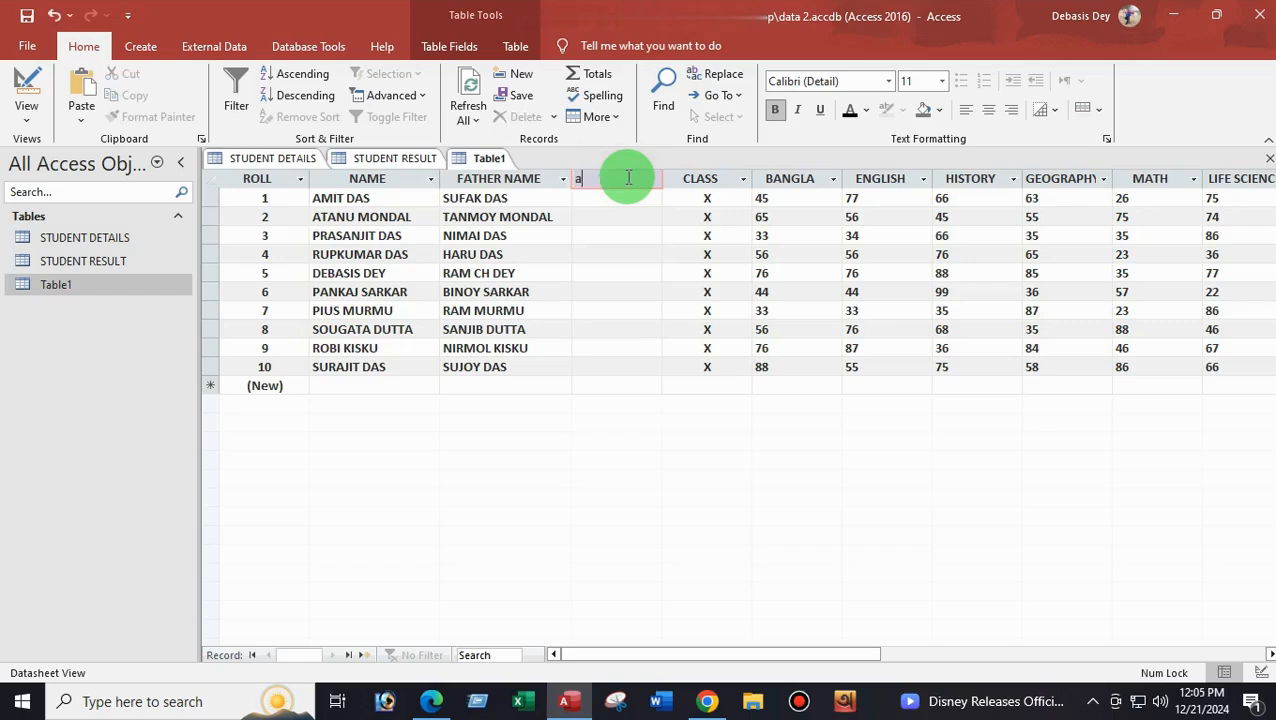
{"action": "key", "text": "BackSpace"}
{"action": "key", "text": "BackSpace"}
{"action": "key", "text": "Caps_Lock"}
{"action": "type", "text": "ADDRESS"}
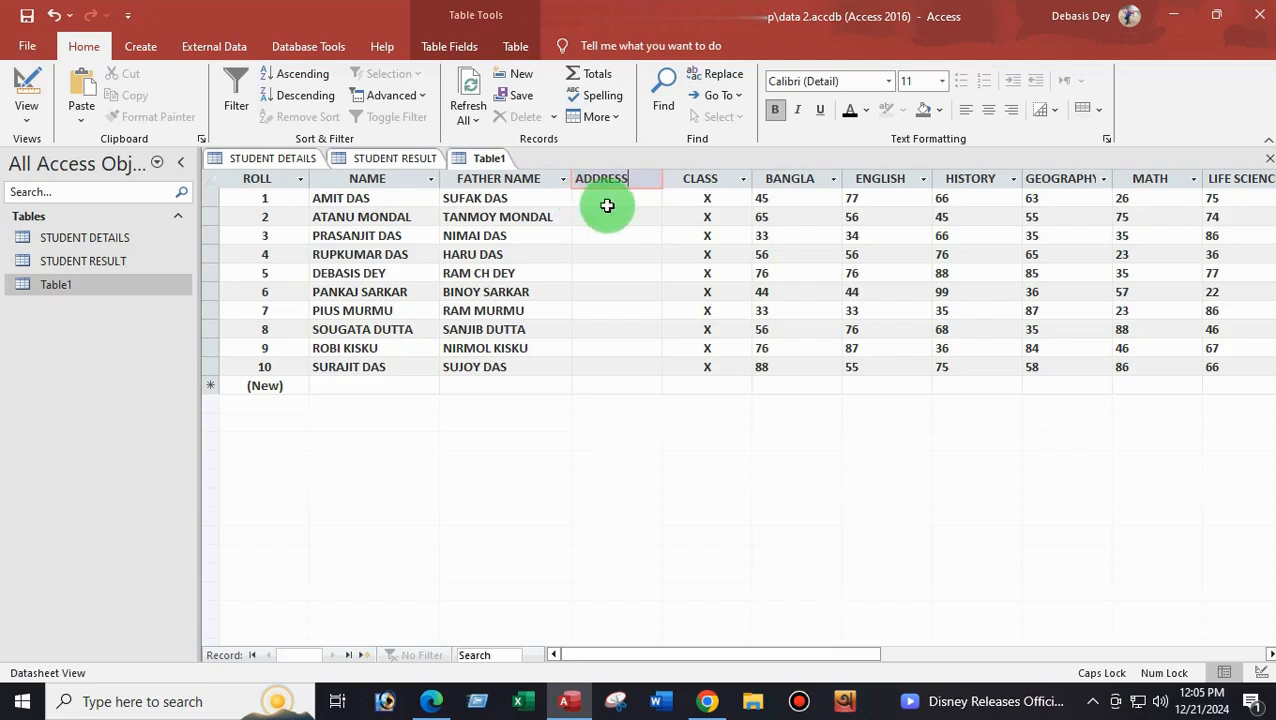
{"action": "left_click", "coordinate": [607, 204]}
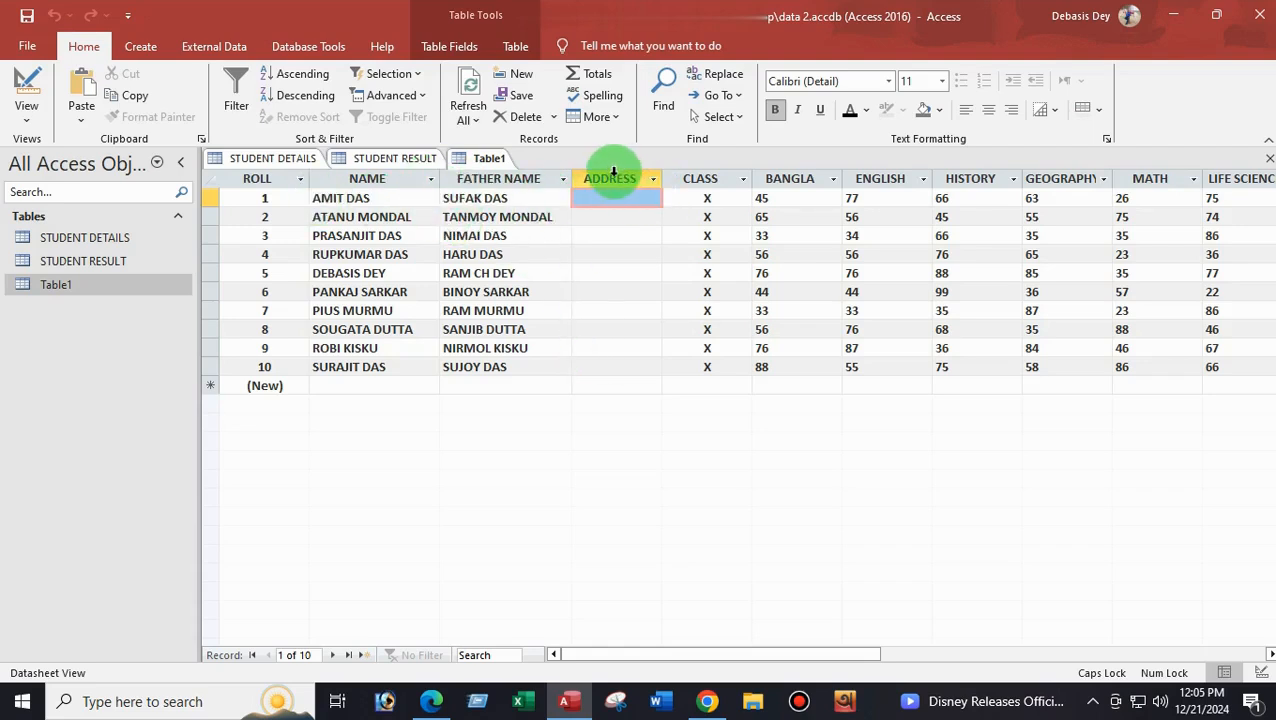
{"action": "right_click", "coordinate": [615, 179]}
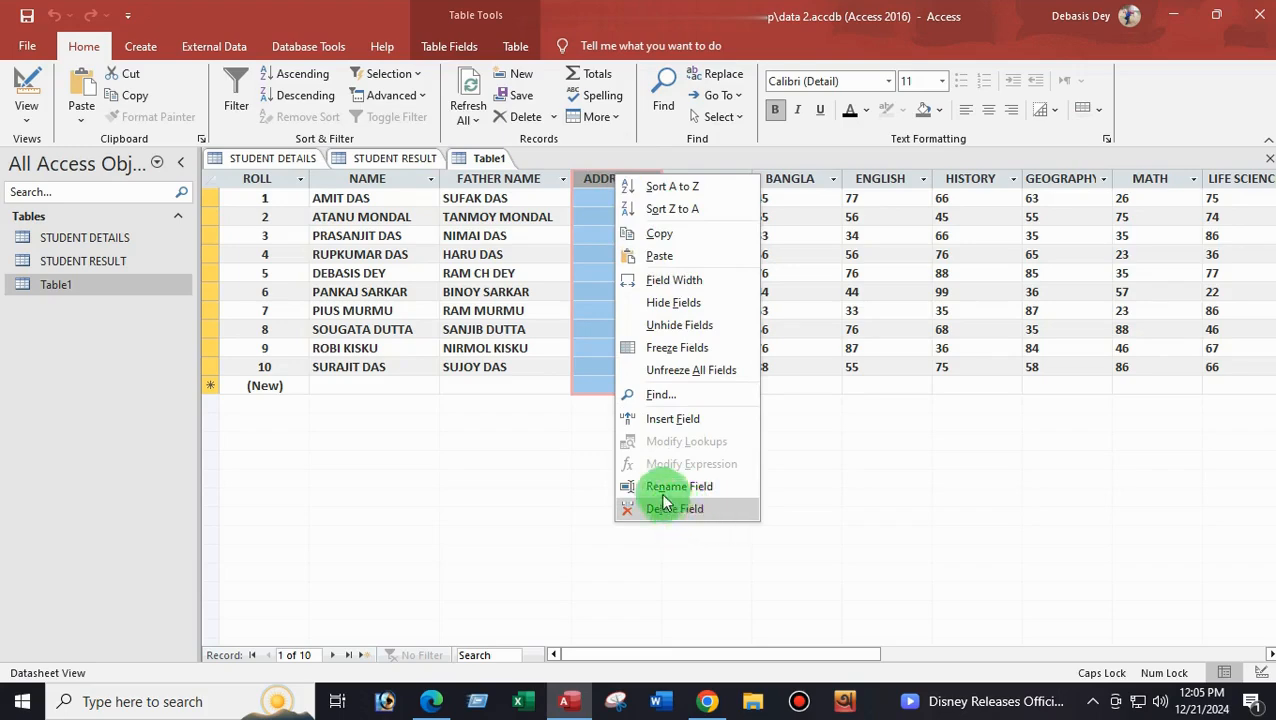
{"action": "left_click", "coordinate": [533, 392]}
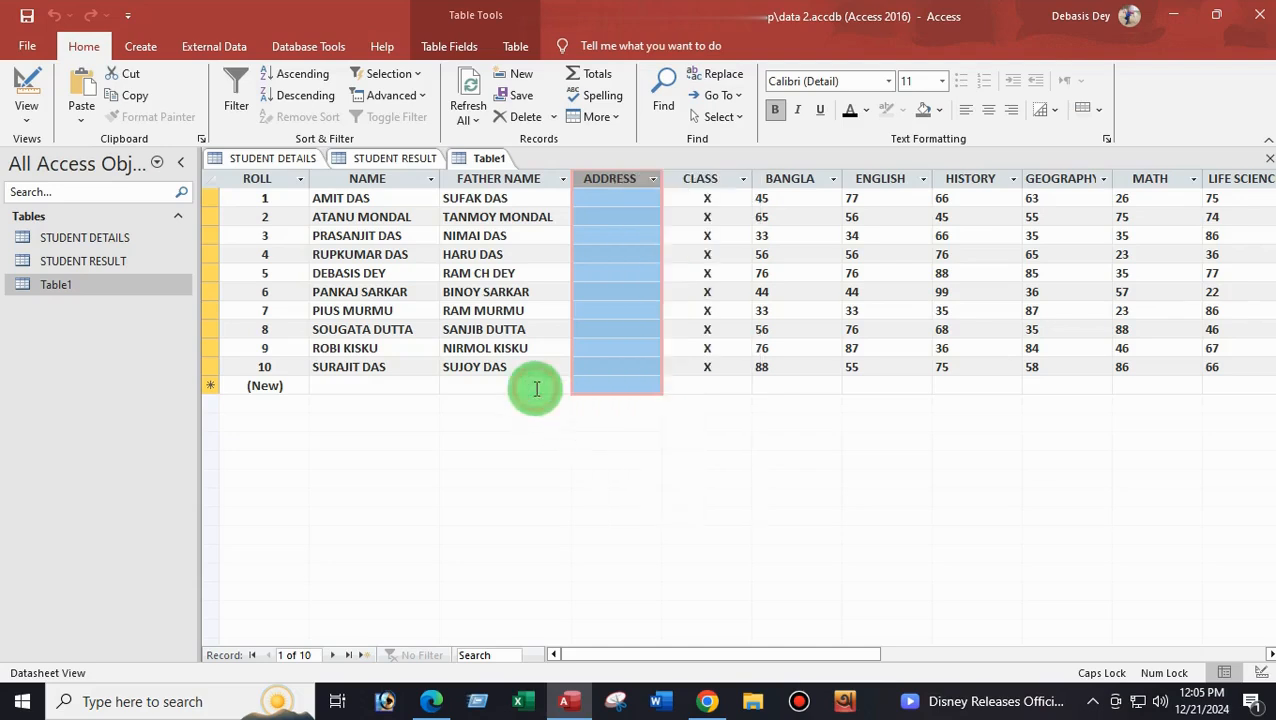
Rename the ADDRESS field of Table1 as SCHOOL NAME and widen its column to fit the heading.
{"action": "right_click", "coordinate": [612, 184]}
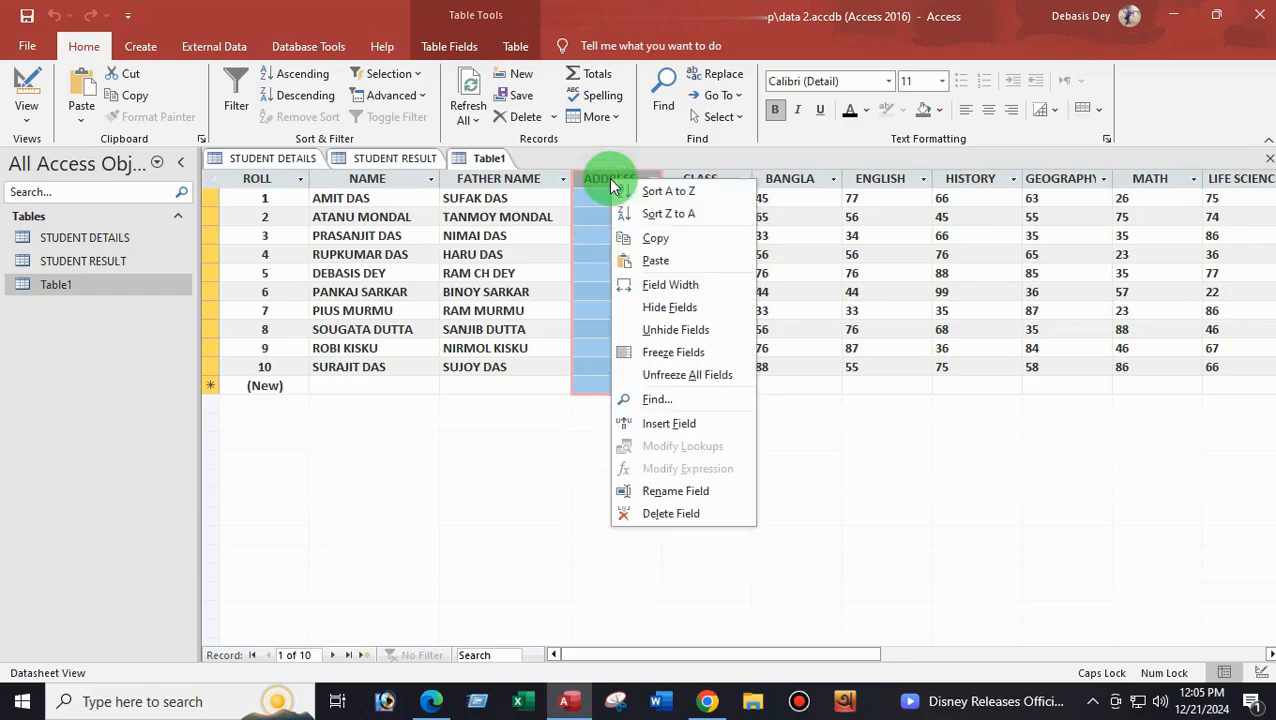
{"action": "left_click", "coordinate": [694, 495]}
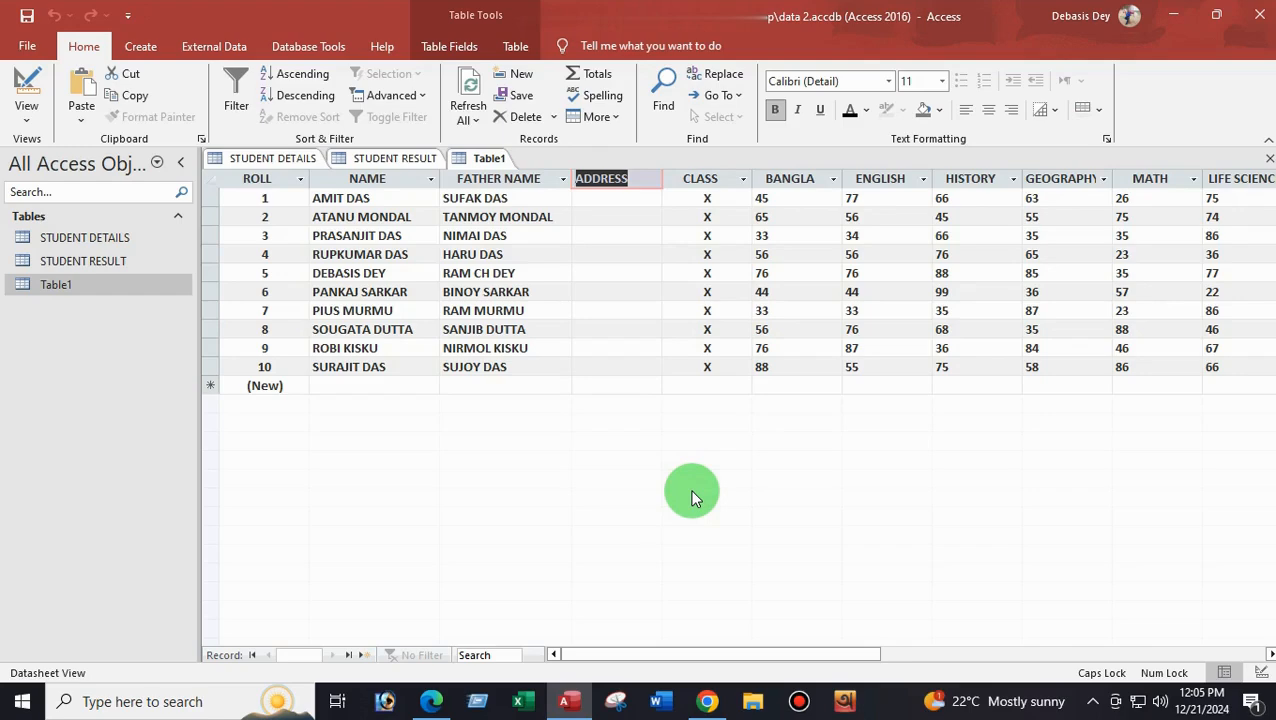
{"action": "type", "text": "SC"}
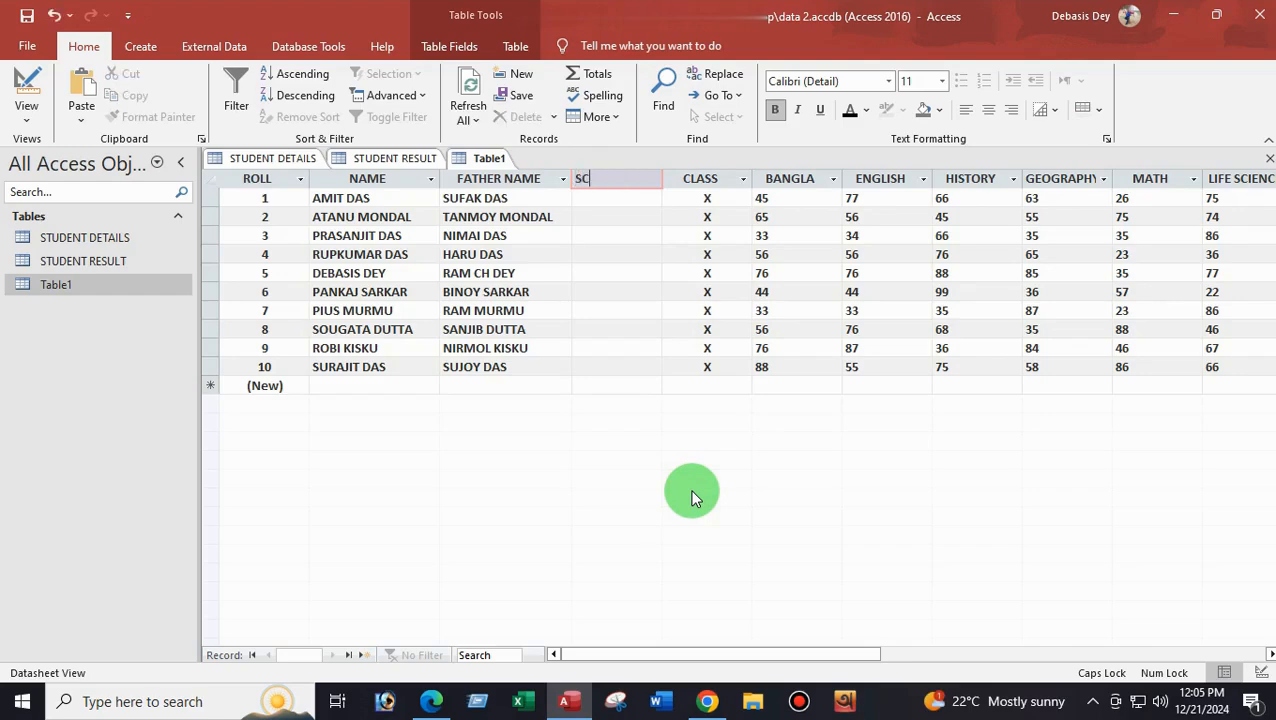
{"action": "type", "text": "HOOL NAME"}
{"action": "key", "text": "Return"}
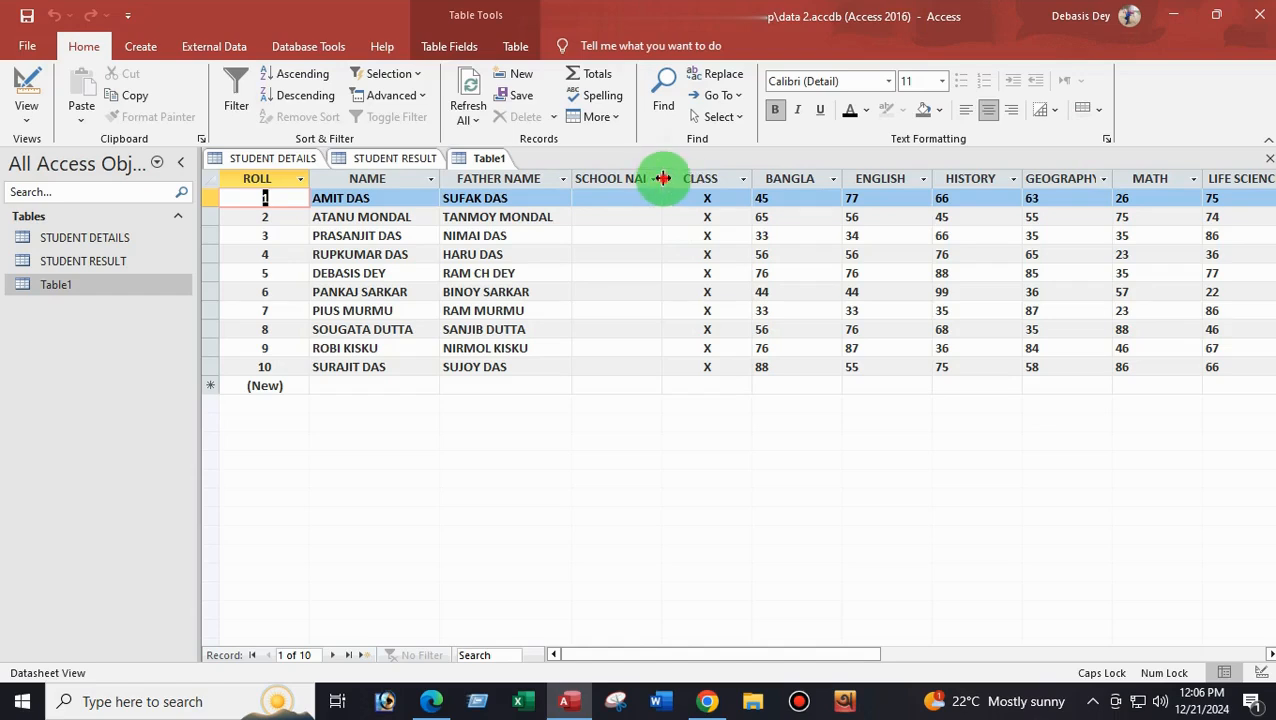
{"action": "left_click_drag", "start_coordinate": [663, 178], "coordinate": [717, 181]}
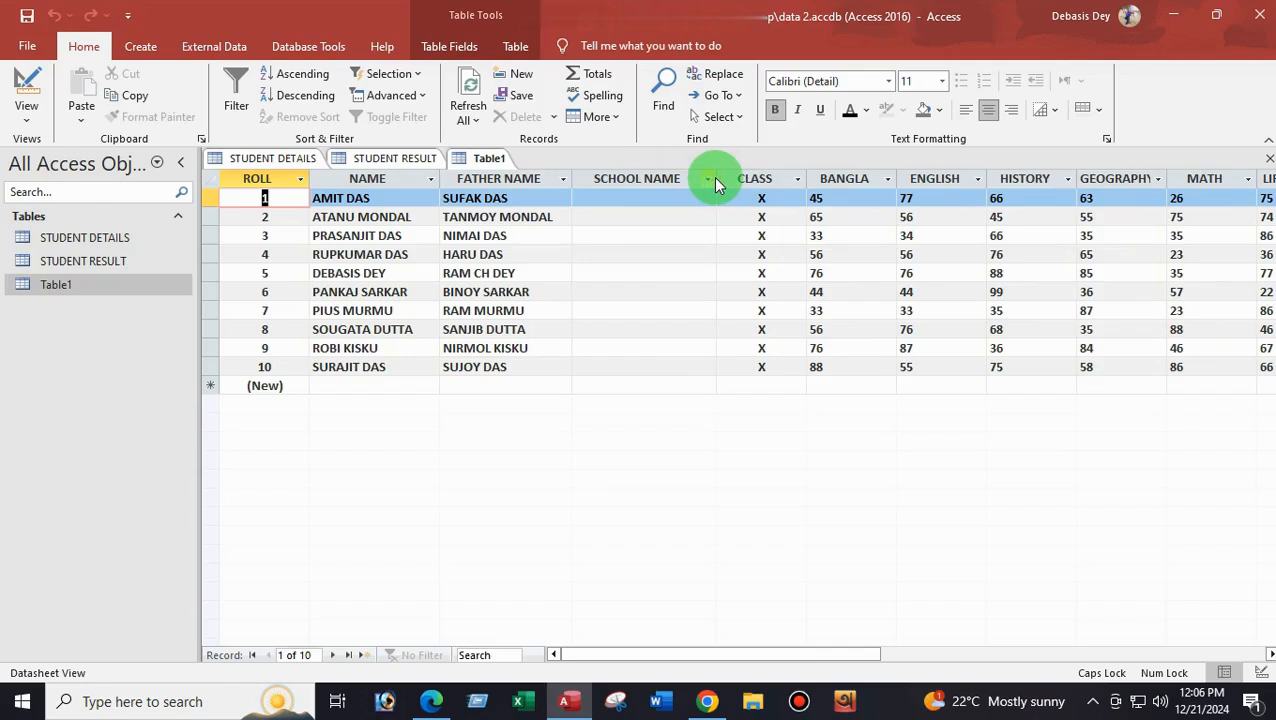
{"action": "double_click", "coordinate": [716, 178]}
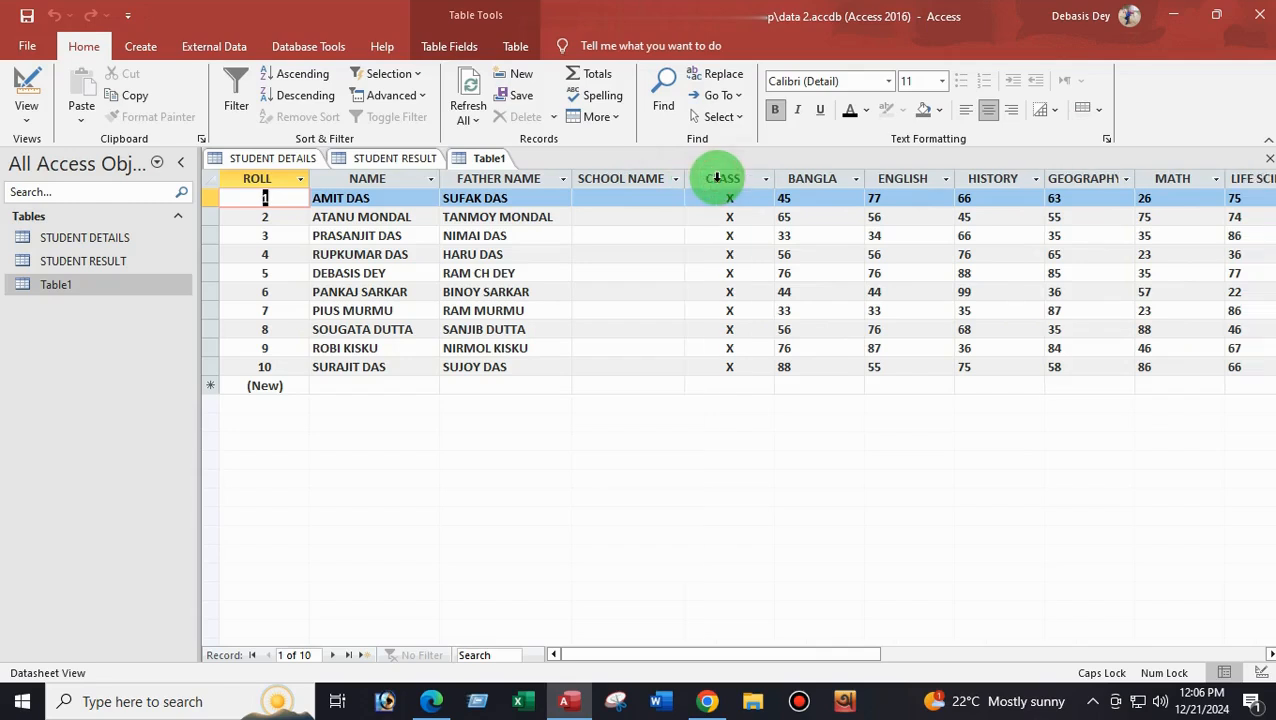
Permanently delete the SCHOOL NAME field from Table1.
{"action": "left_click", "coordinate": [619, 197]}
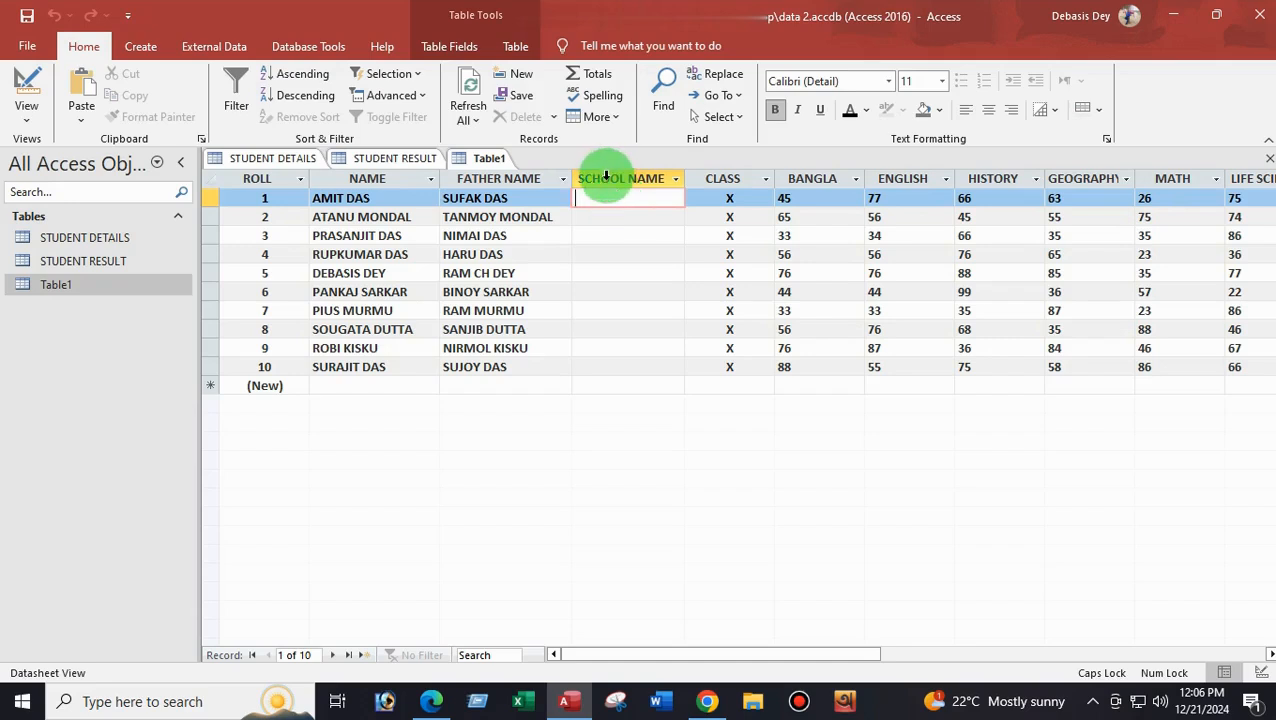
{"action": "right_click", "coordinate": [606, 177]}
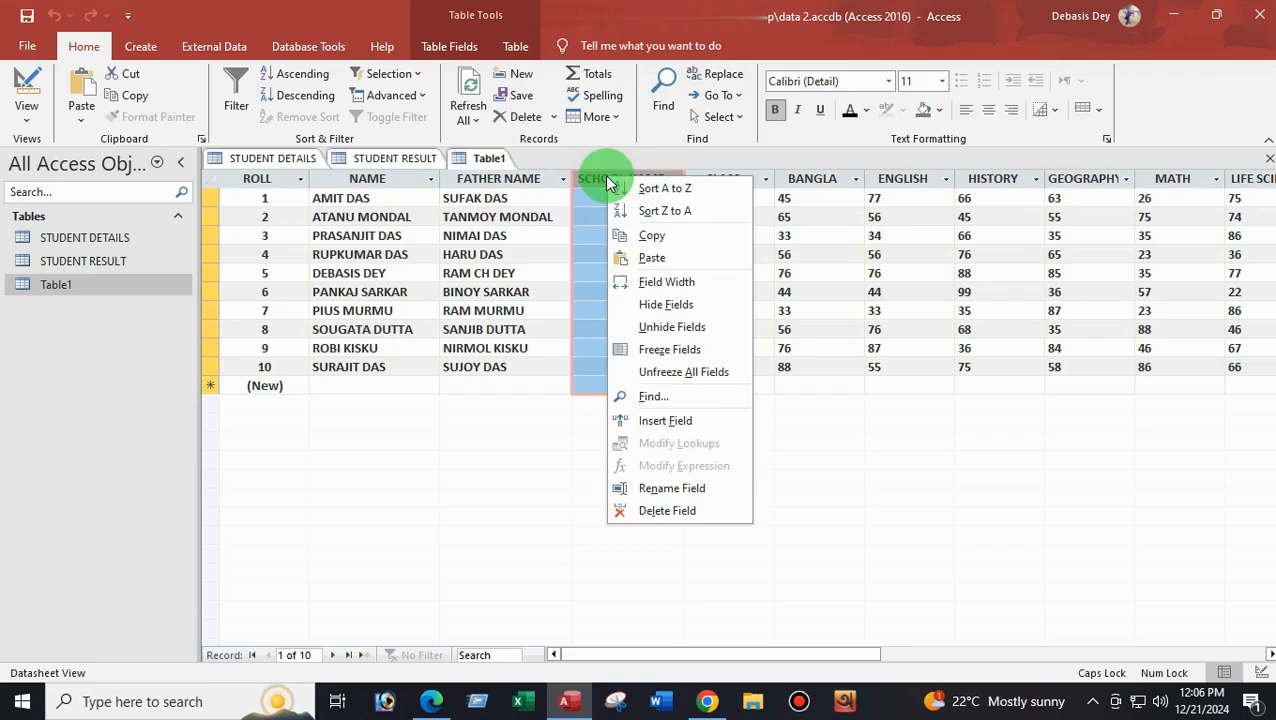
{"action": "left_click", "coordinate": [674, 510]}
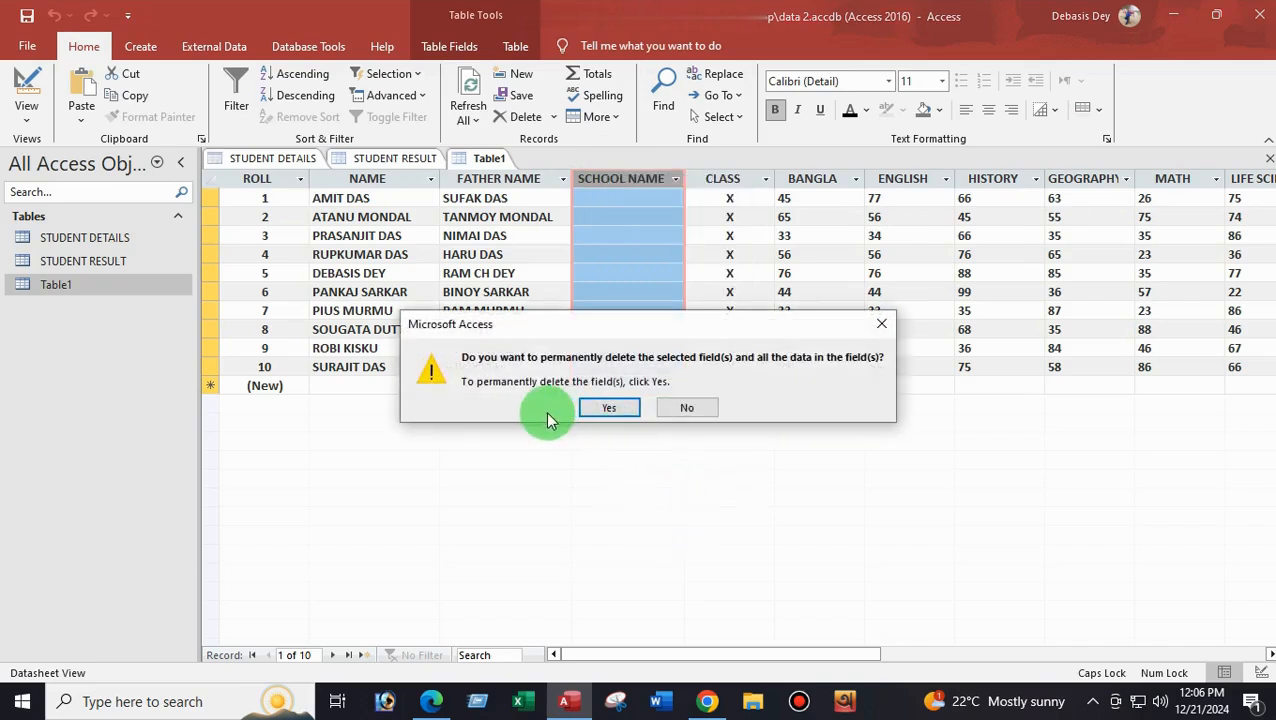
{"action": "left_click", "coordinate": [600, 407]}
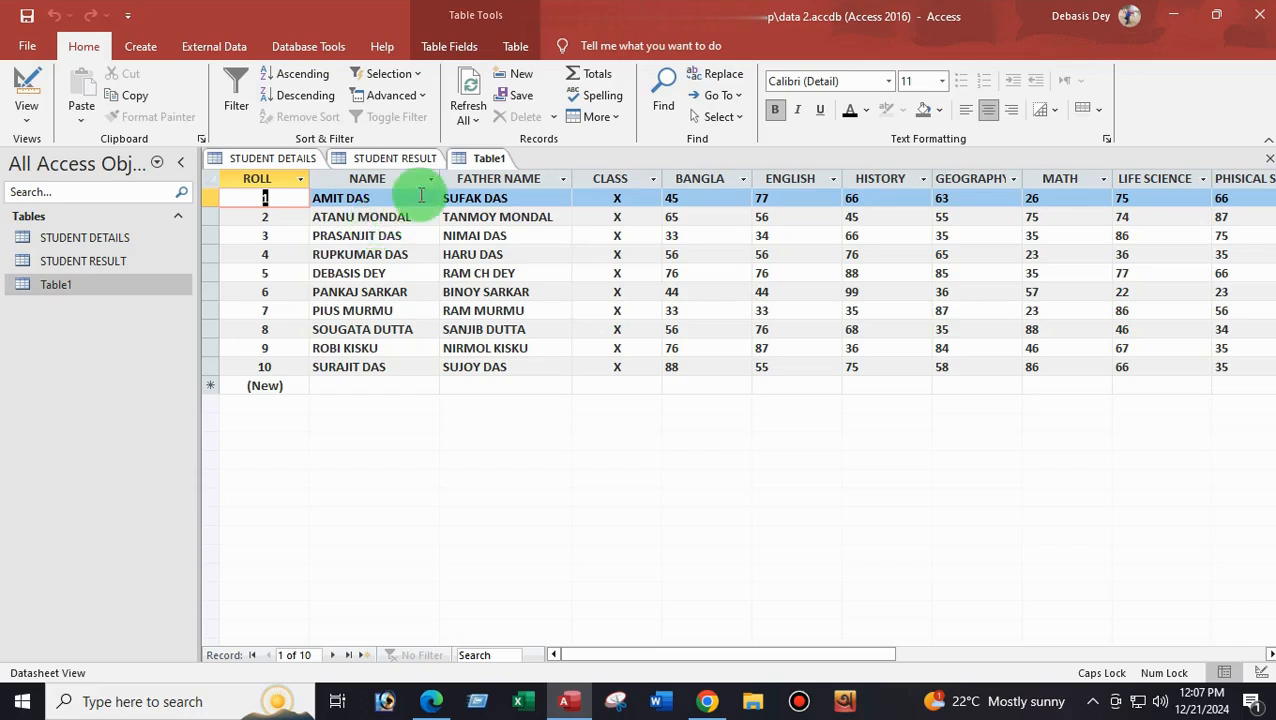
Sort the Table1 records by the NAME column from A to Z.
{"action": "left_click", "coordinate": [378, 180]}
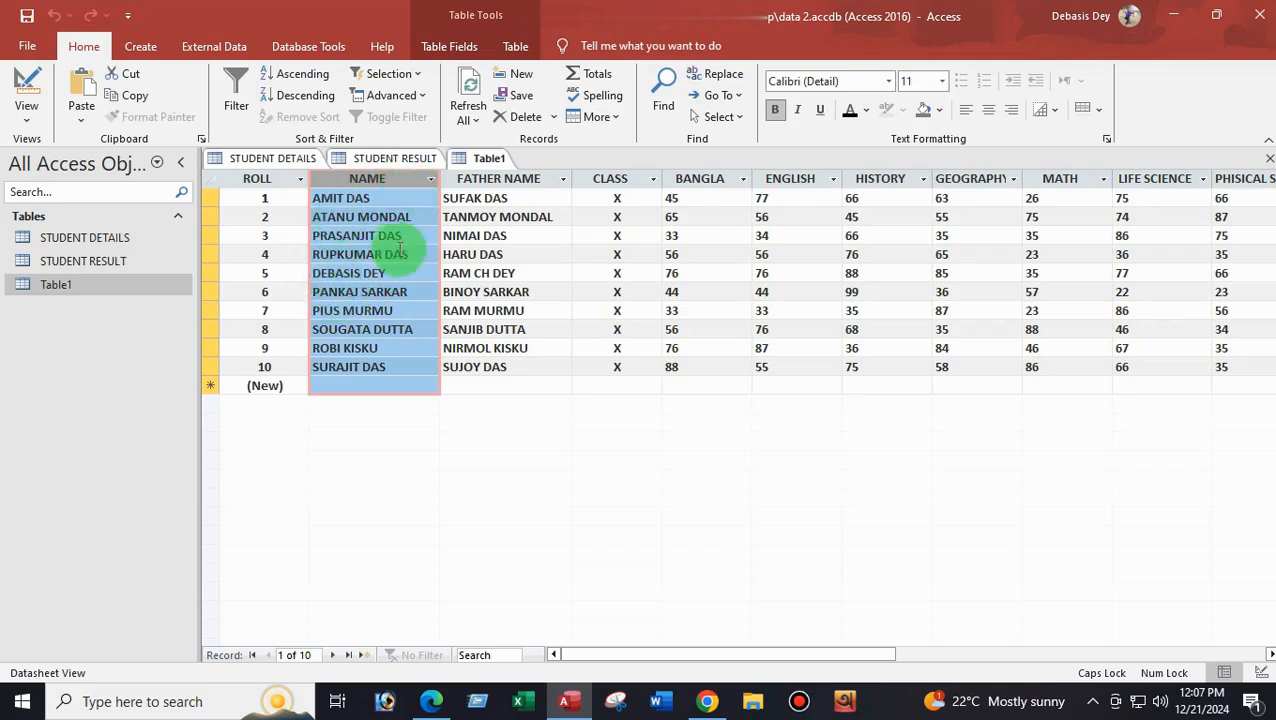
{"action": "left_click", "coordinate": [412, 201]}
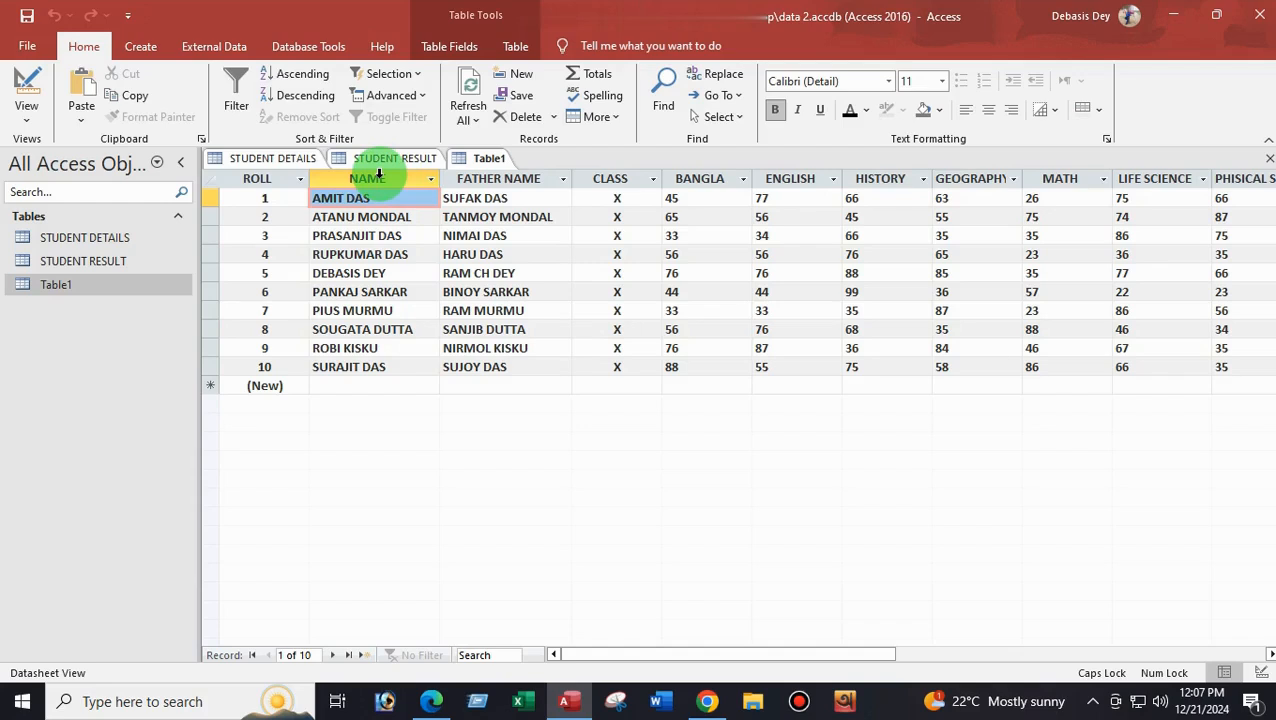
{"action": "right_click", "coordinate": [379, 176]}
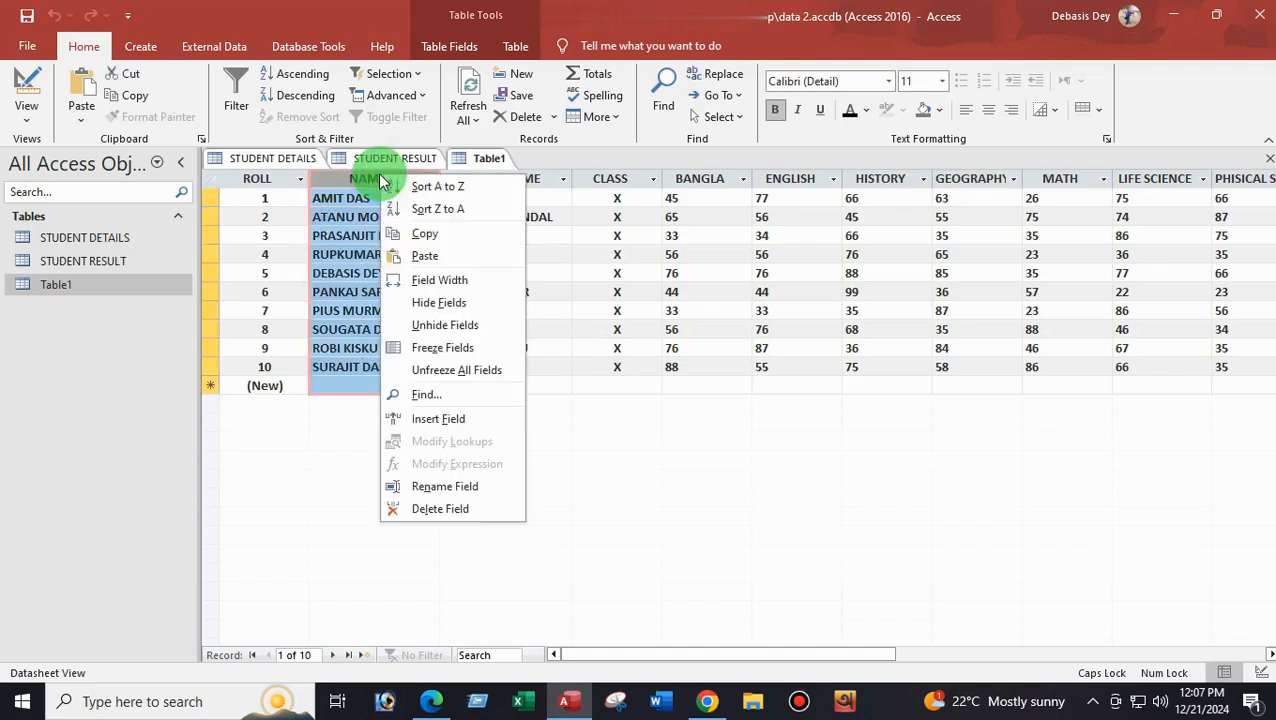
{"action": "left_click", "coordinate": [456, 192]}
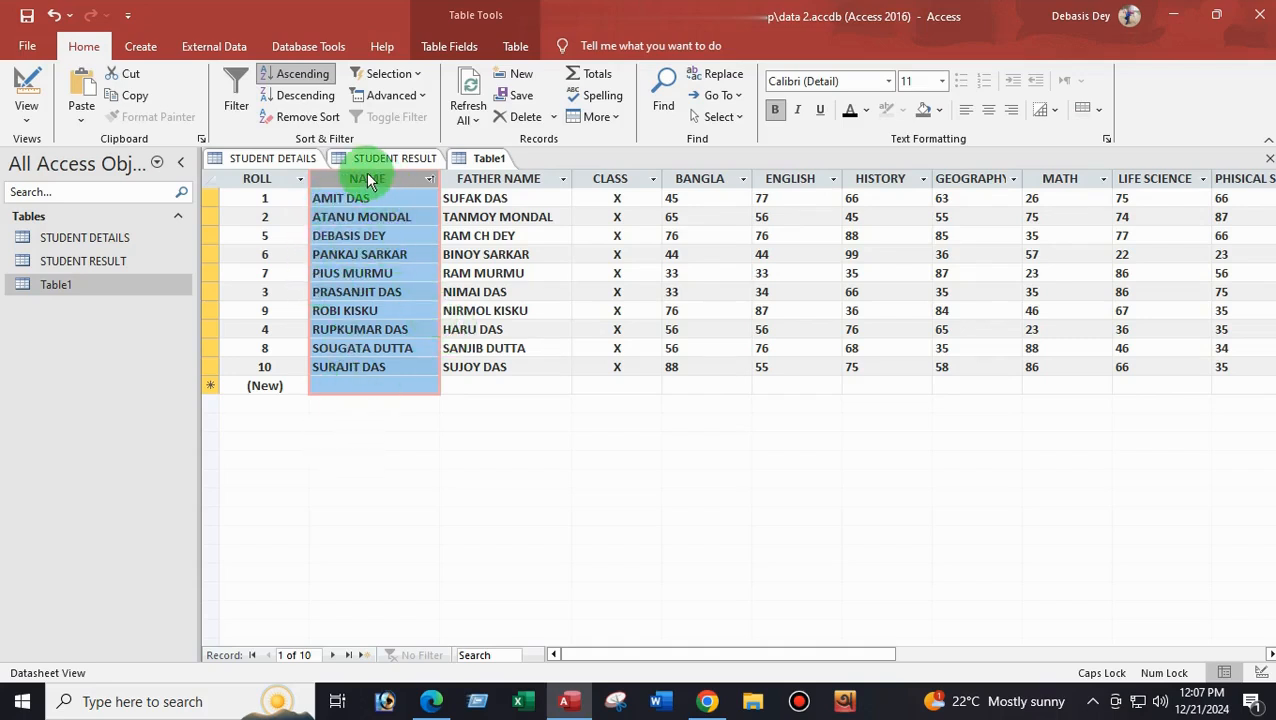
Try sorting the records by NAME from Z to A and return them to A to Z order.
{"action": "right_click", "coordinate": [368, 180]}
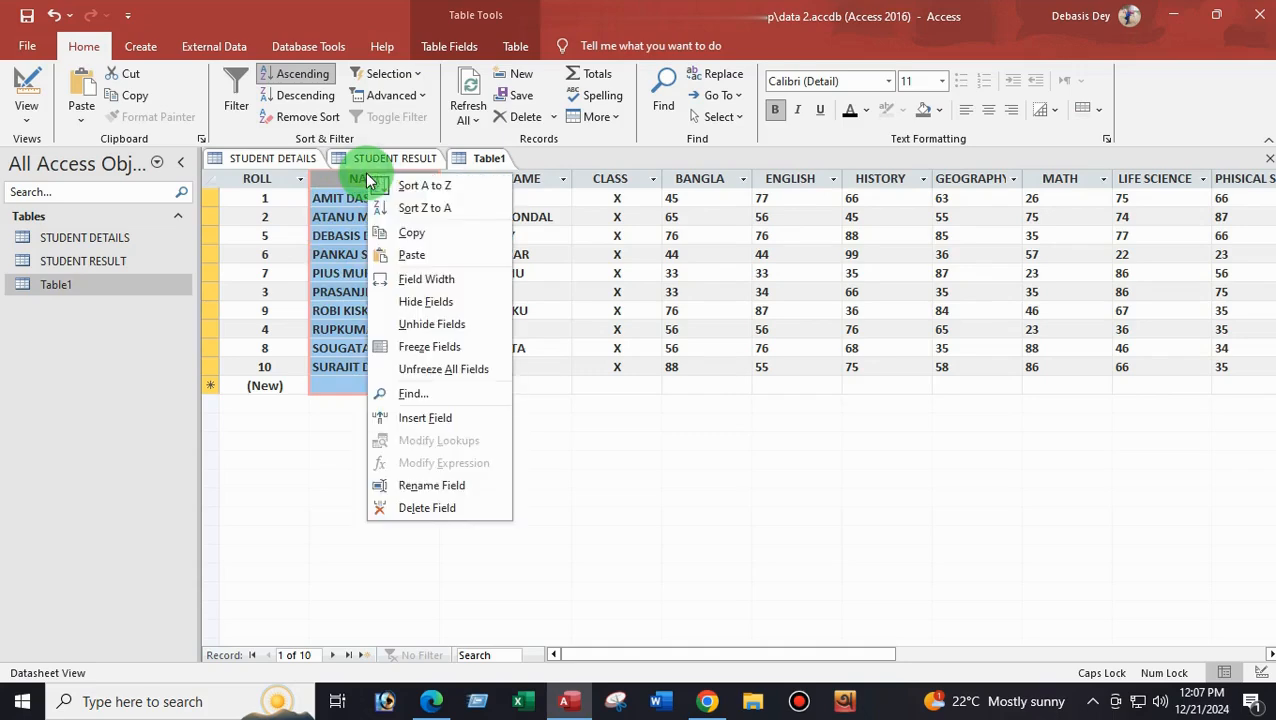
{"action": "left_click", "coordinate": [414, 210]}
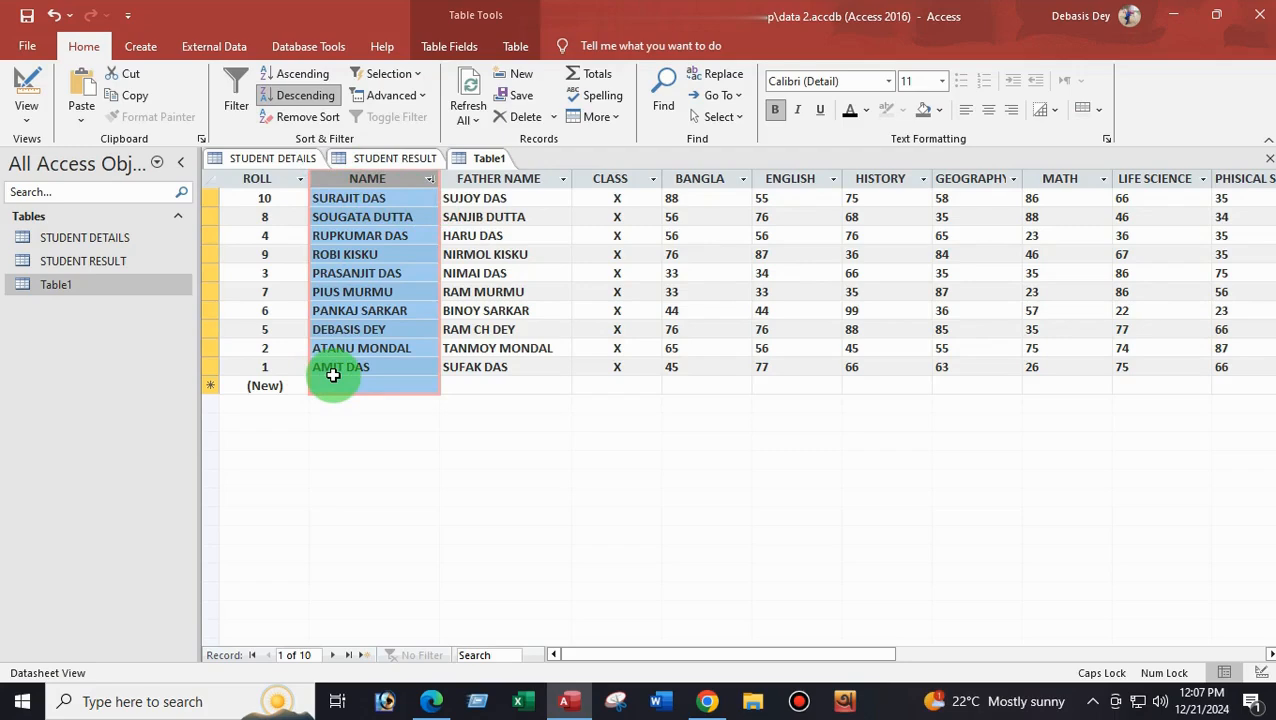
{"action": "left_click", "coordinate": [429, 178]}
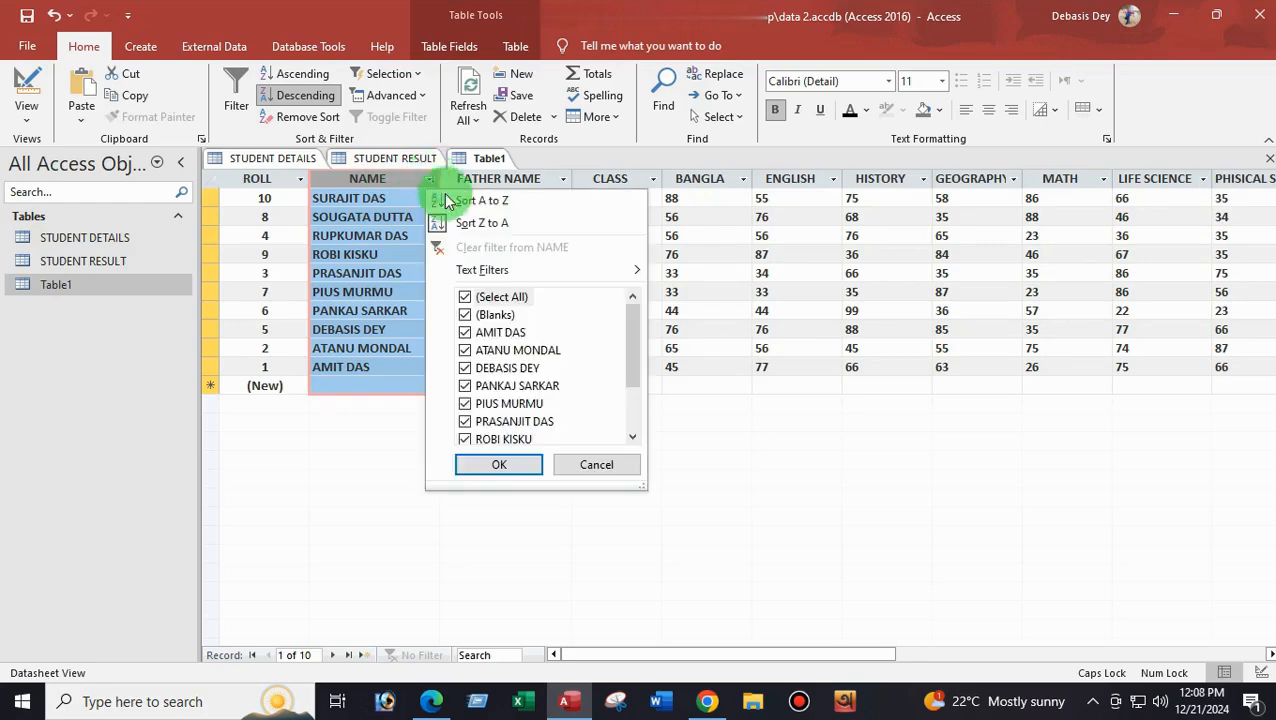
{"action": "left_click", "coordinate": [499, 204]}
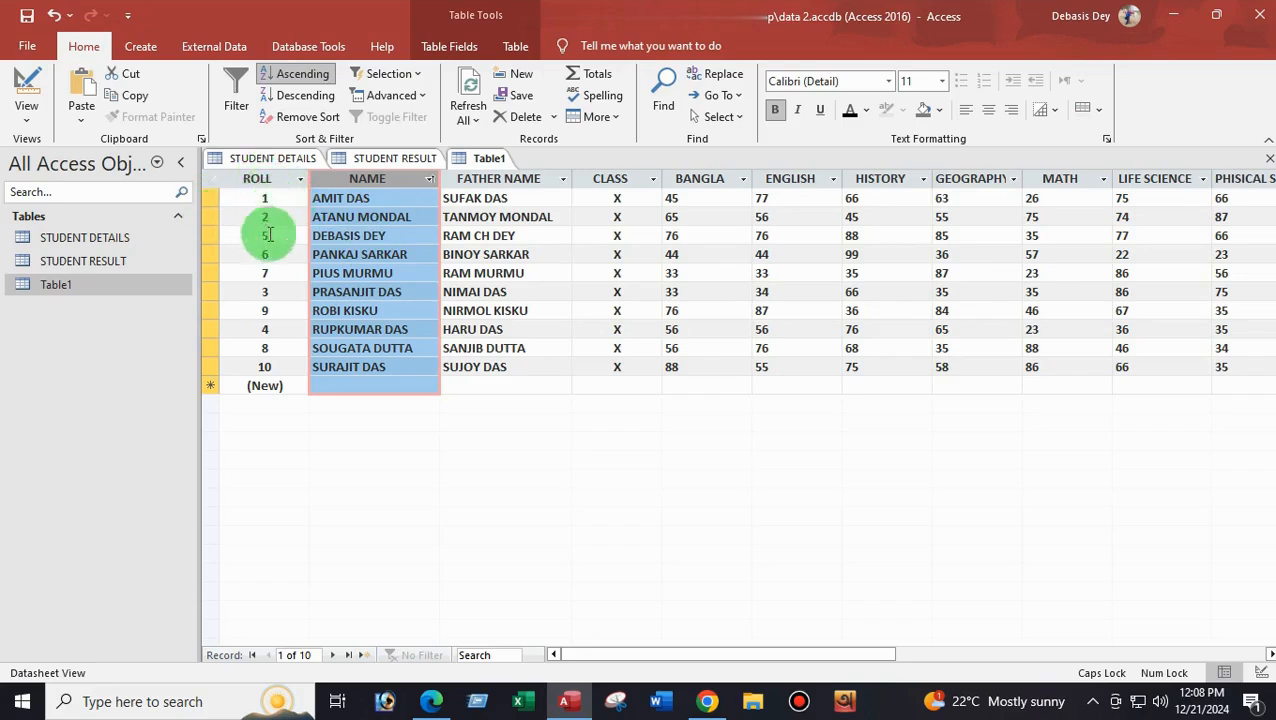
Sort the Table1 records by the ROLL column from smallest to largest.
{"action": "left_click", "coordinate": [278, 182]}
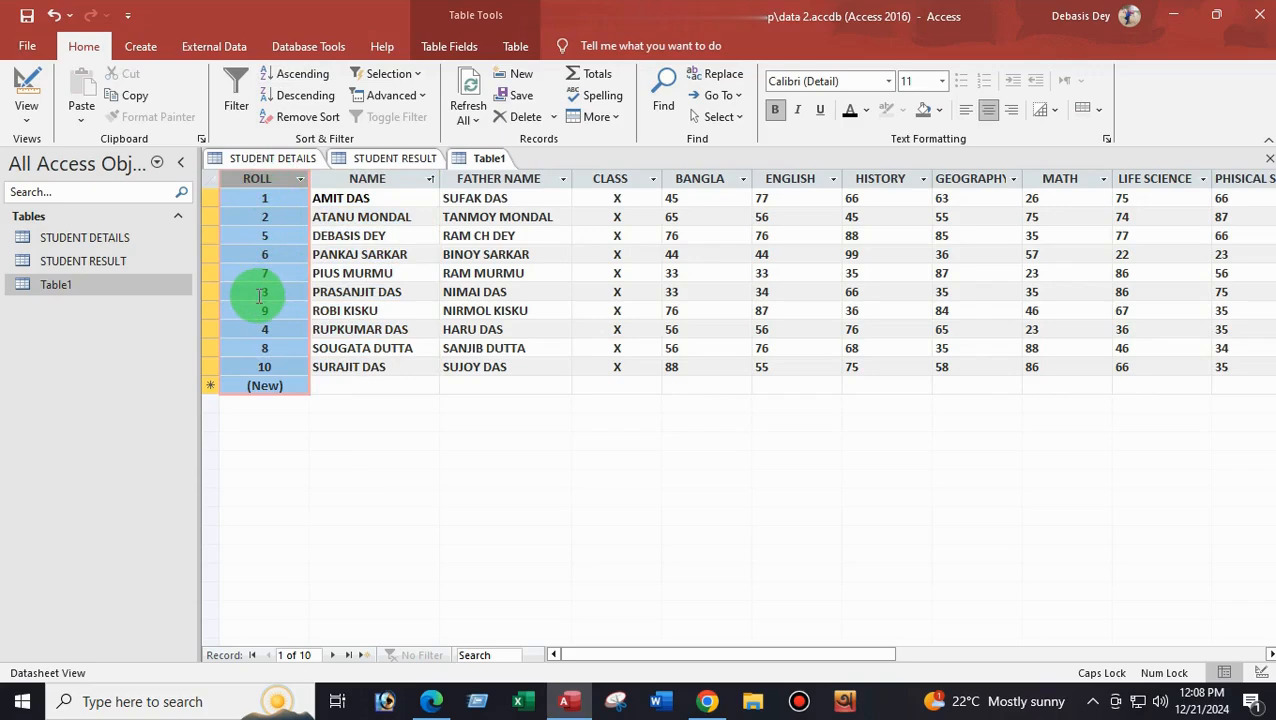
{"action": "left_click", "coordinate": [299, 179]}
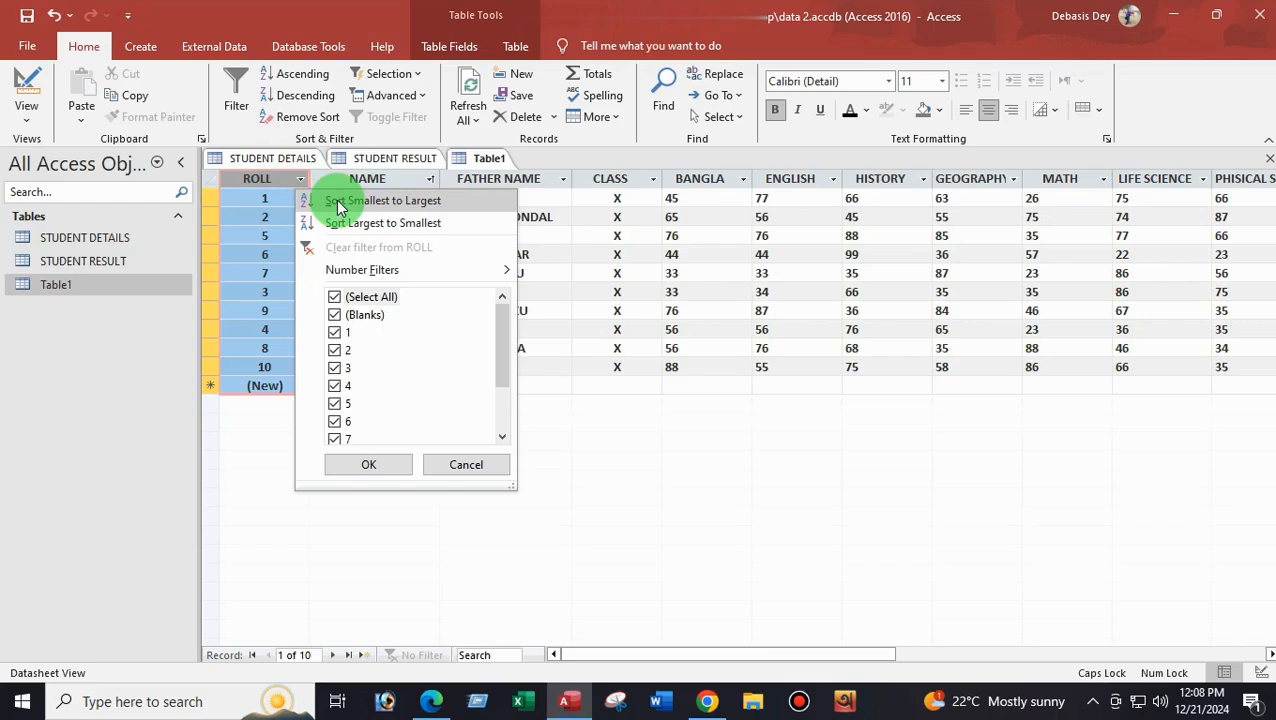
{"action": "left_click", "coordinate": [338, 204]}
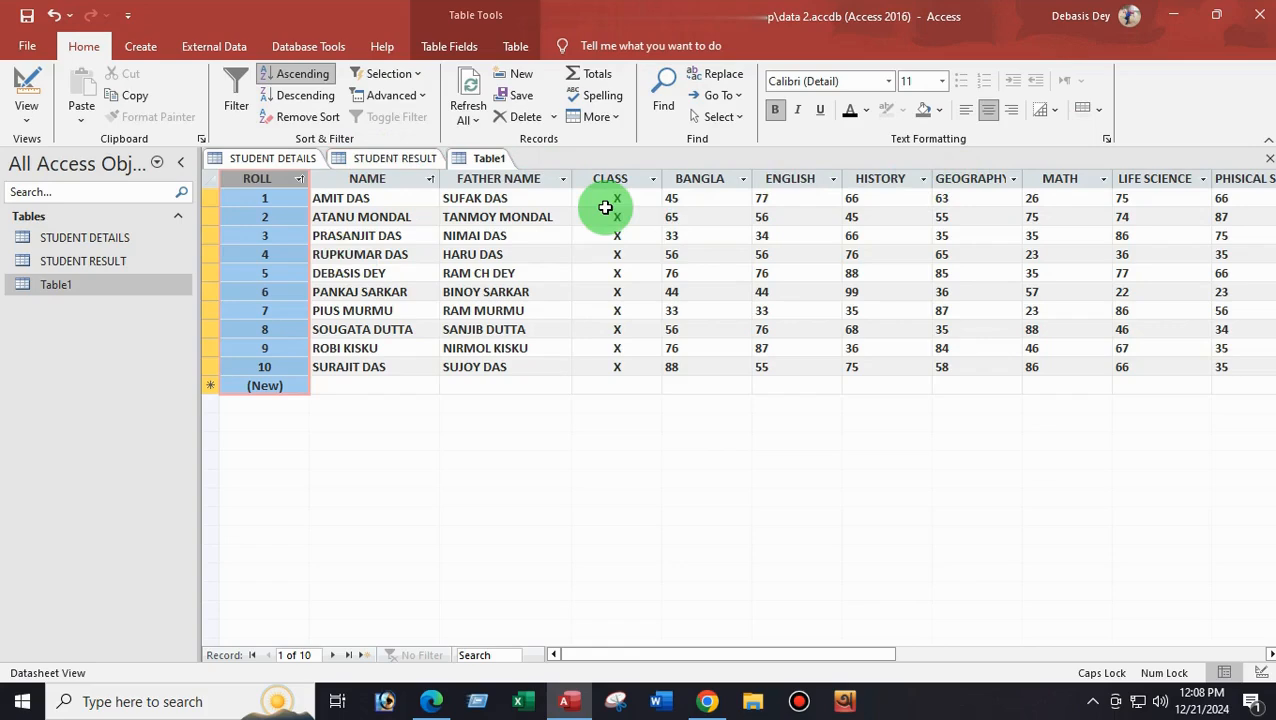
Hide the FATHER NAME column in the Table1 datasheet.
{"action": "left_click", "coordinate": [497, 176]}
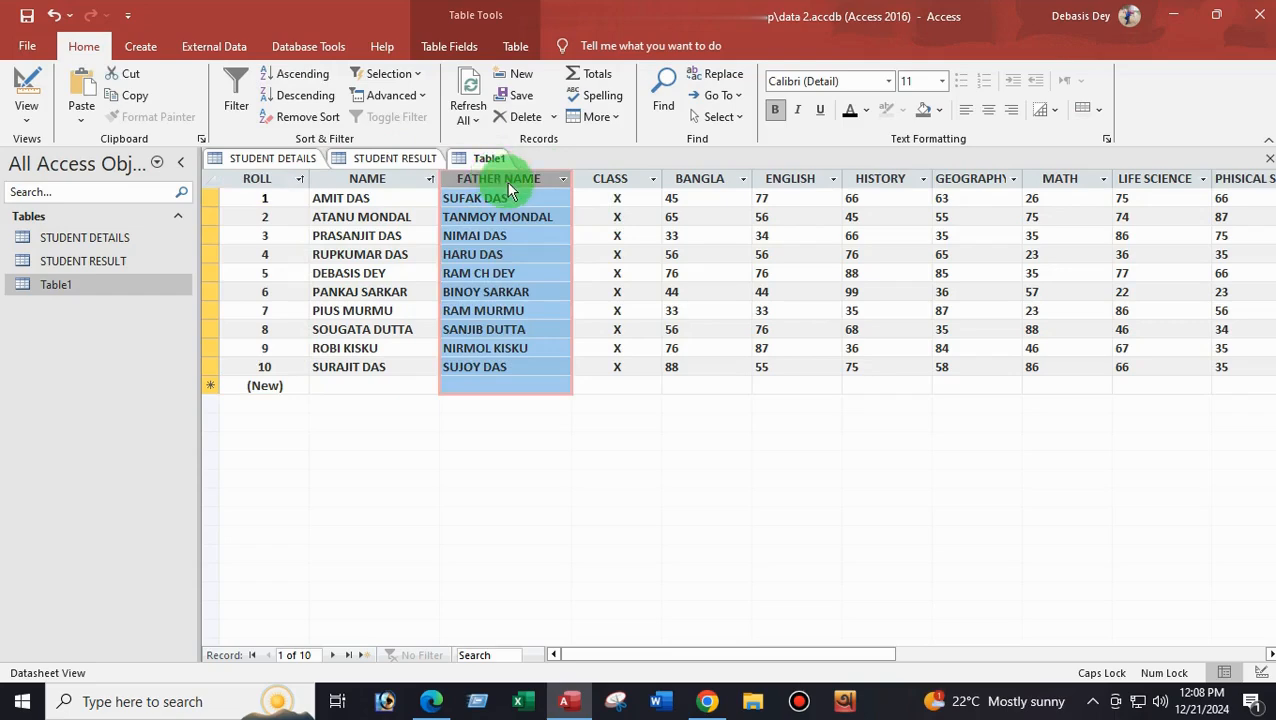
{"action": "left_click", "coordinate": [510, 272]}
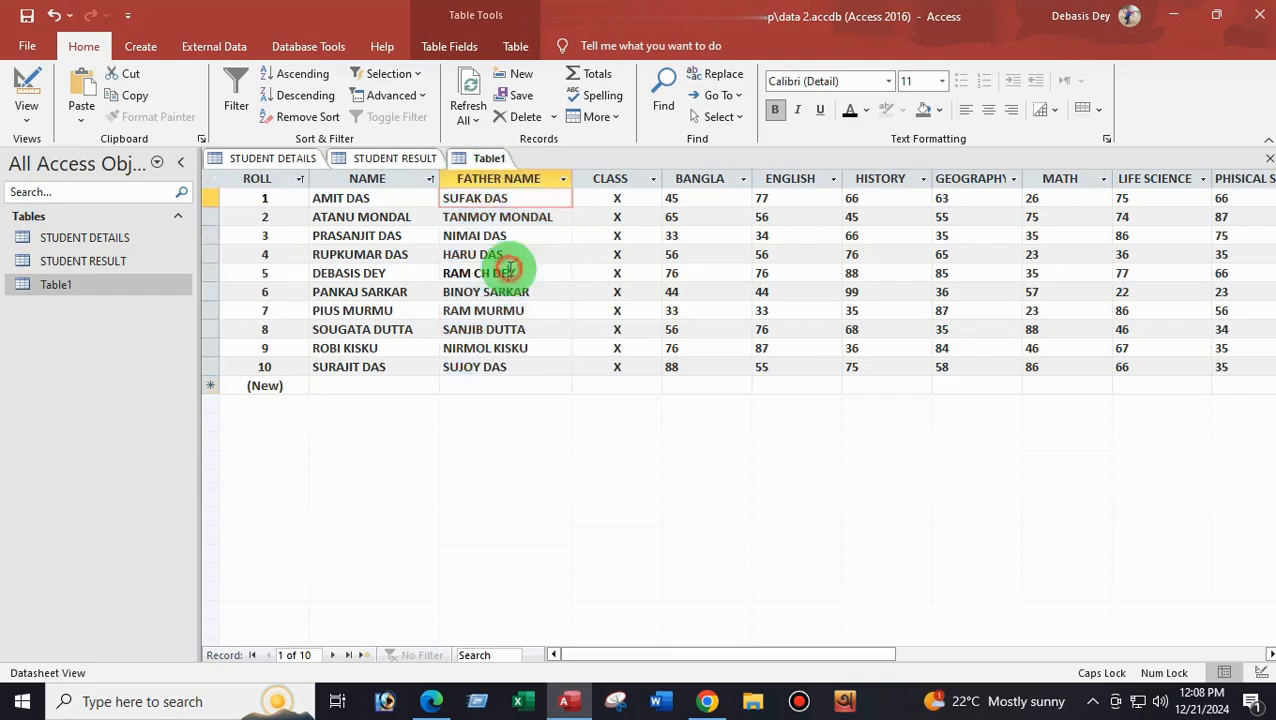
{"action": "left_click", "coordinate": [505, 178]}
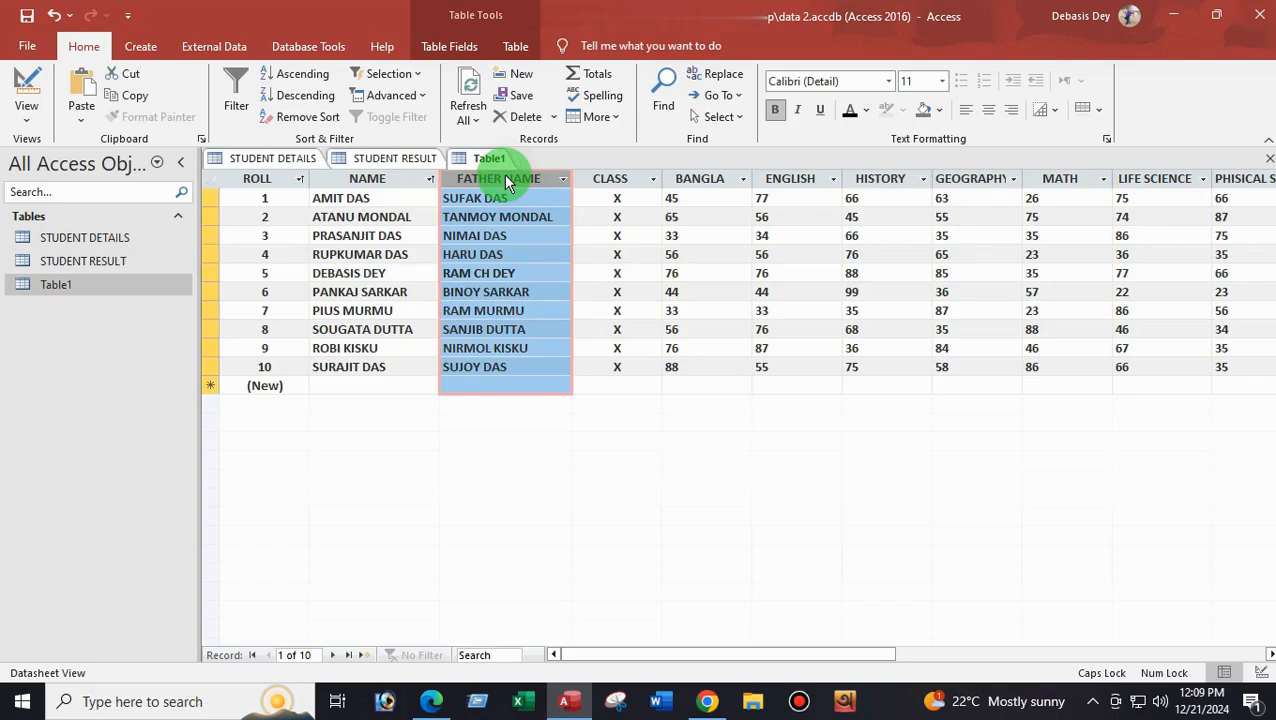
{"action": "right_click", "coordinate": [505, 179]}
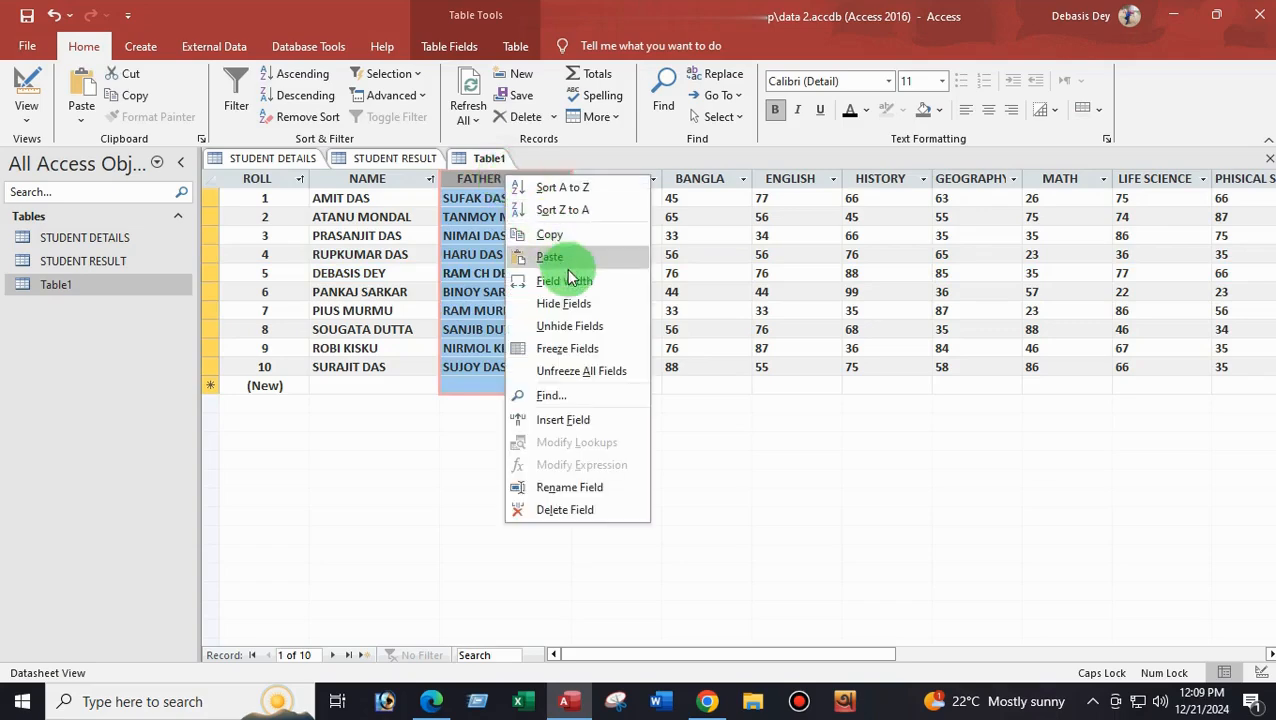
{"action": "left_click", "coordinate": [558, 308]}
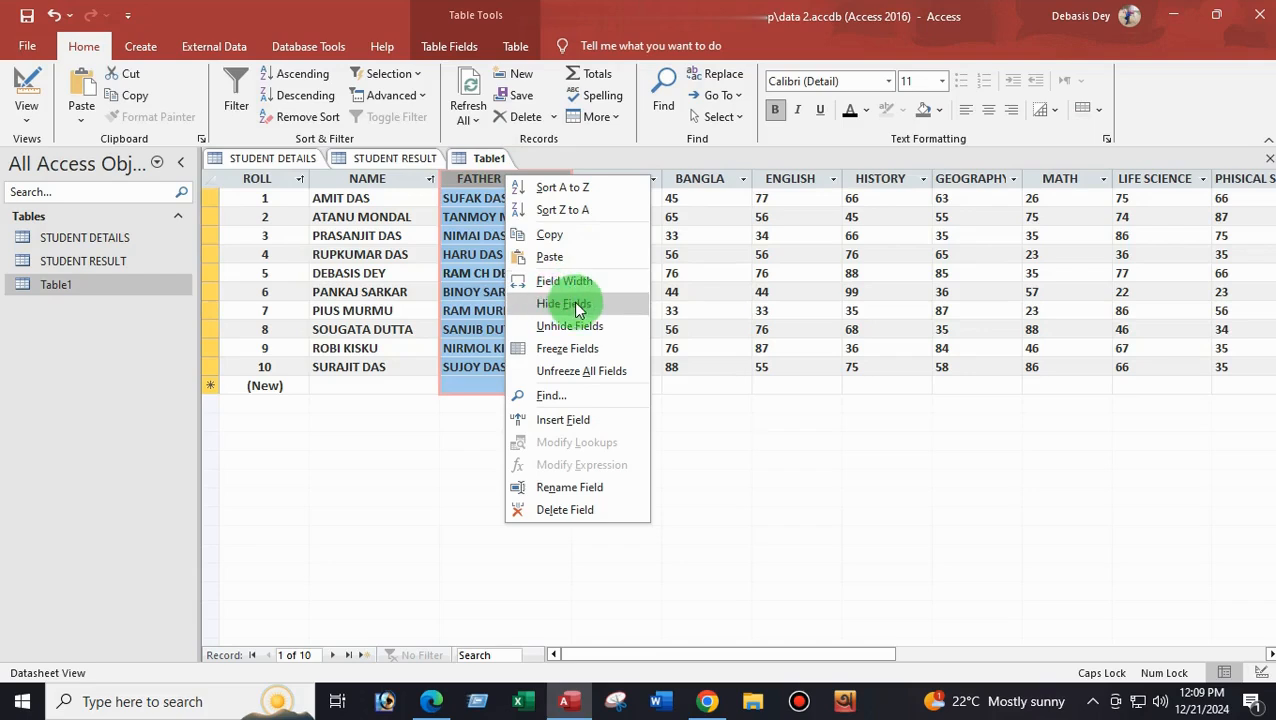
{"action": "left_click", "coordinate": [567, 304]}
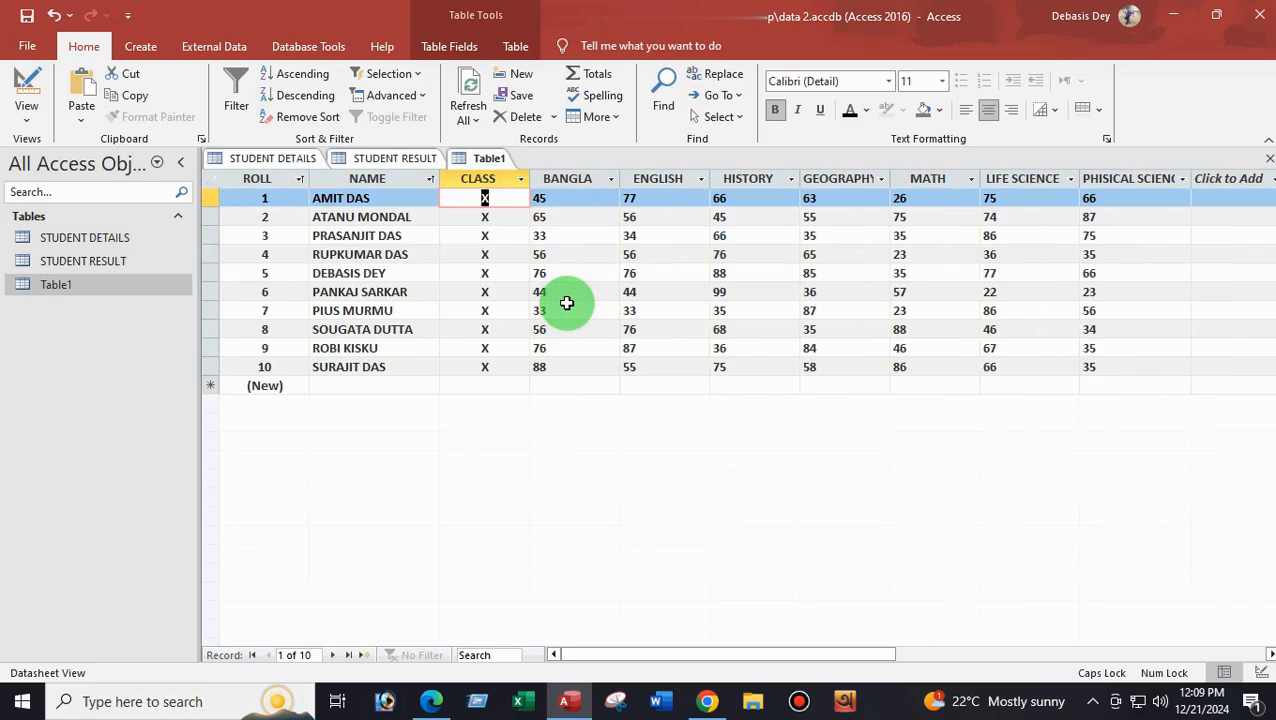
{"action": "left_click", "coordinate": [827, 272]}
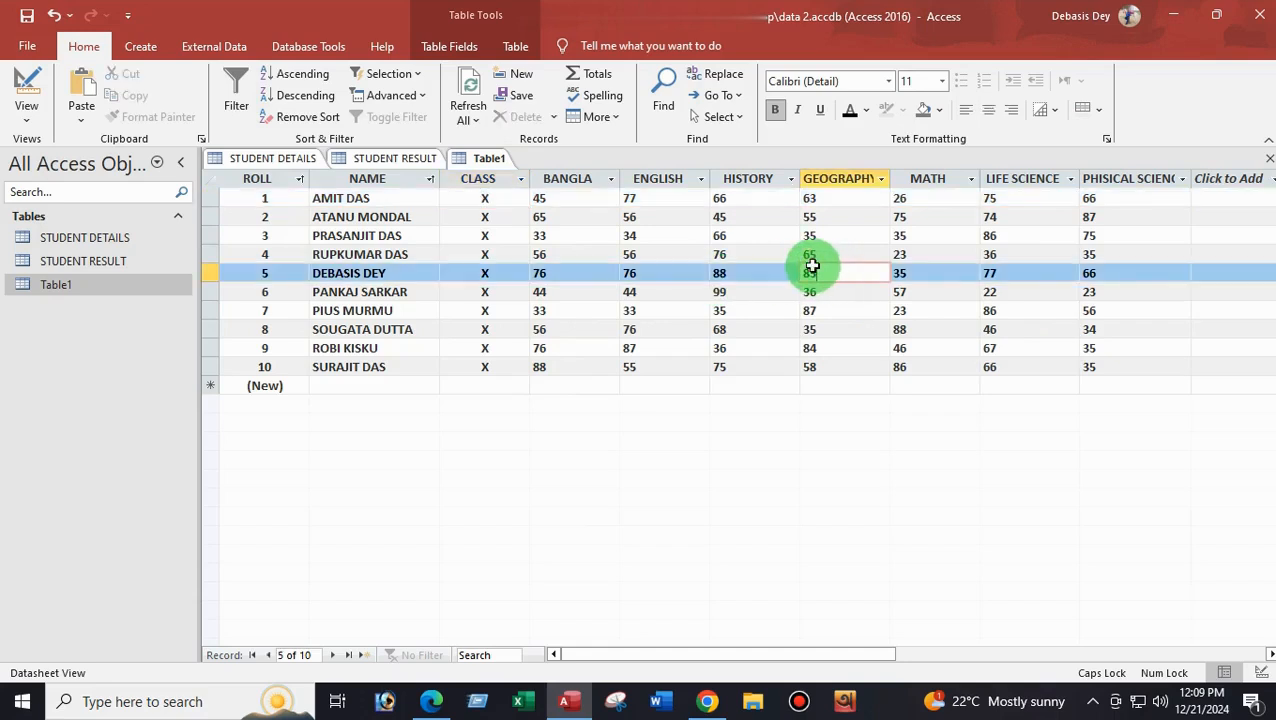
Unhide the FATHER NAME column in the Table1 datasheet.
{"action": "right_click", "coordinate": [567, 178]}
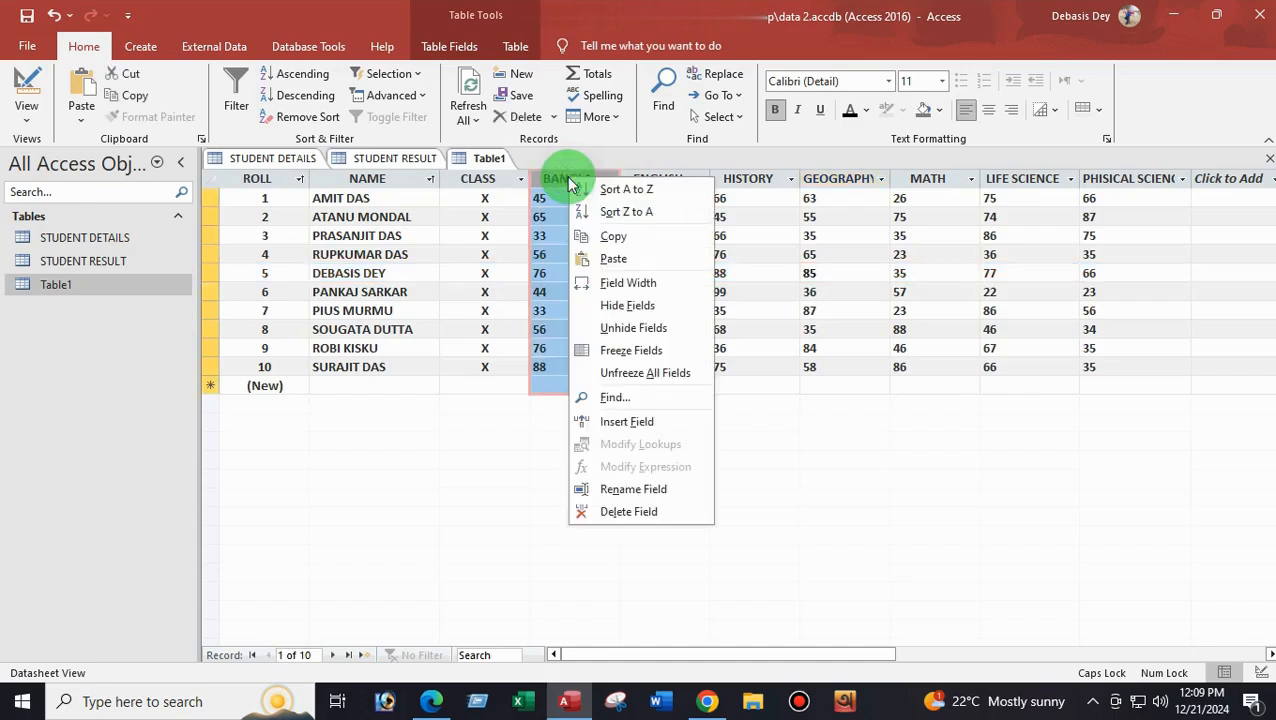
{"action": "left_click", "coordinate": [622, 330]}
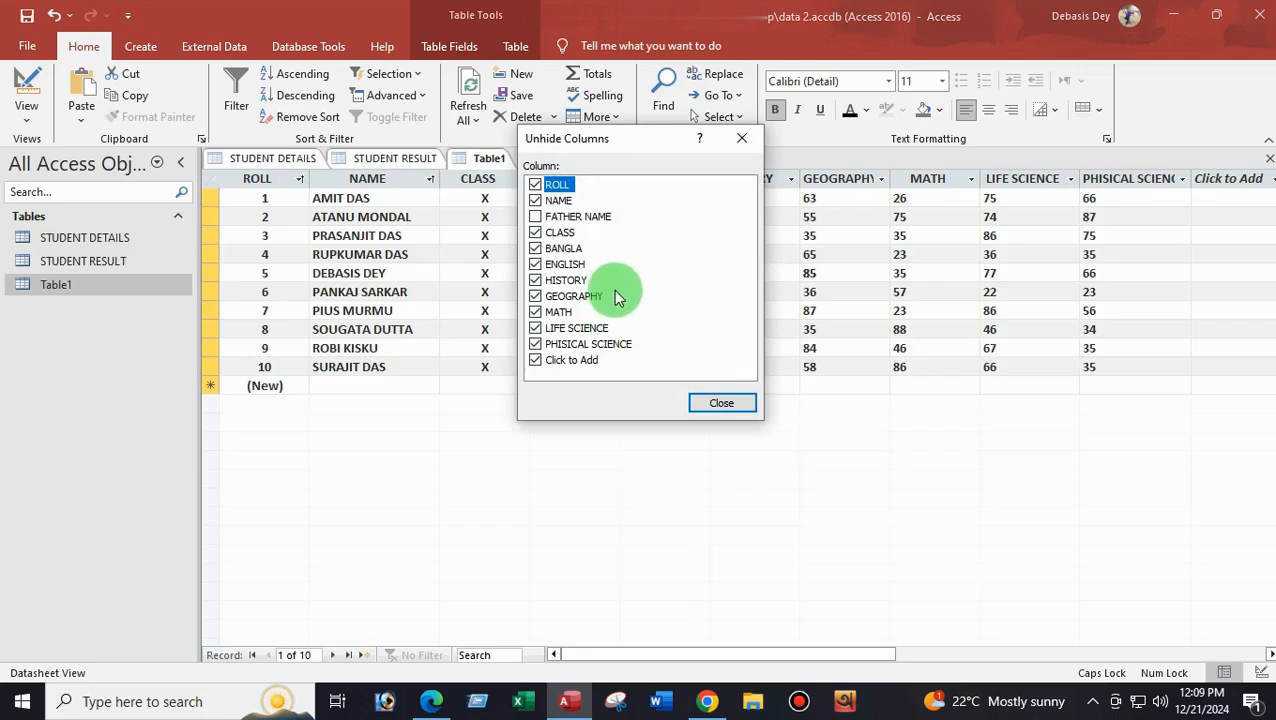
{"action": "left_click", "coordinate": [536, 218]}
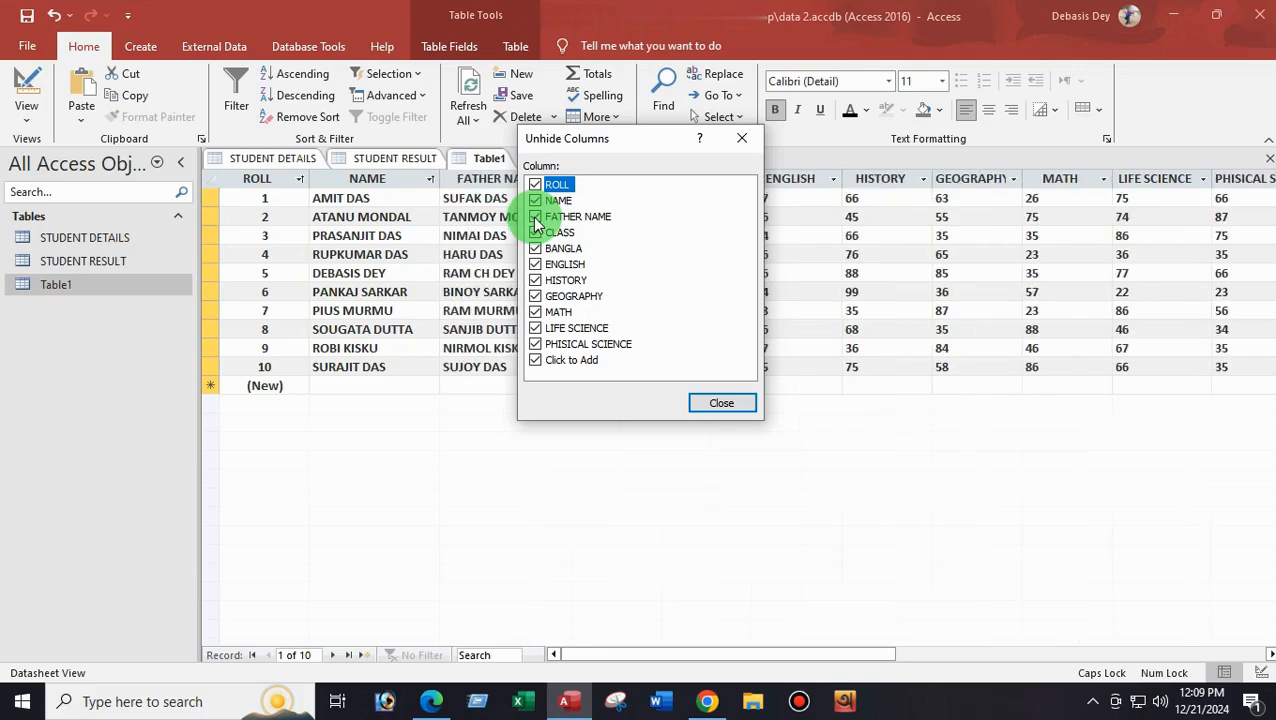
{"action": "left_click", "coordinate": [720, 403]}
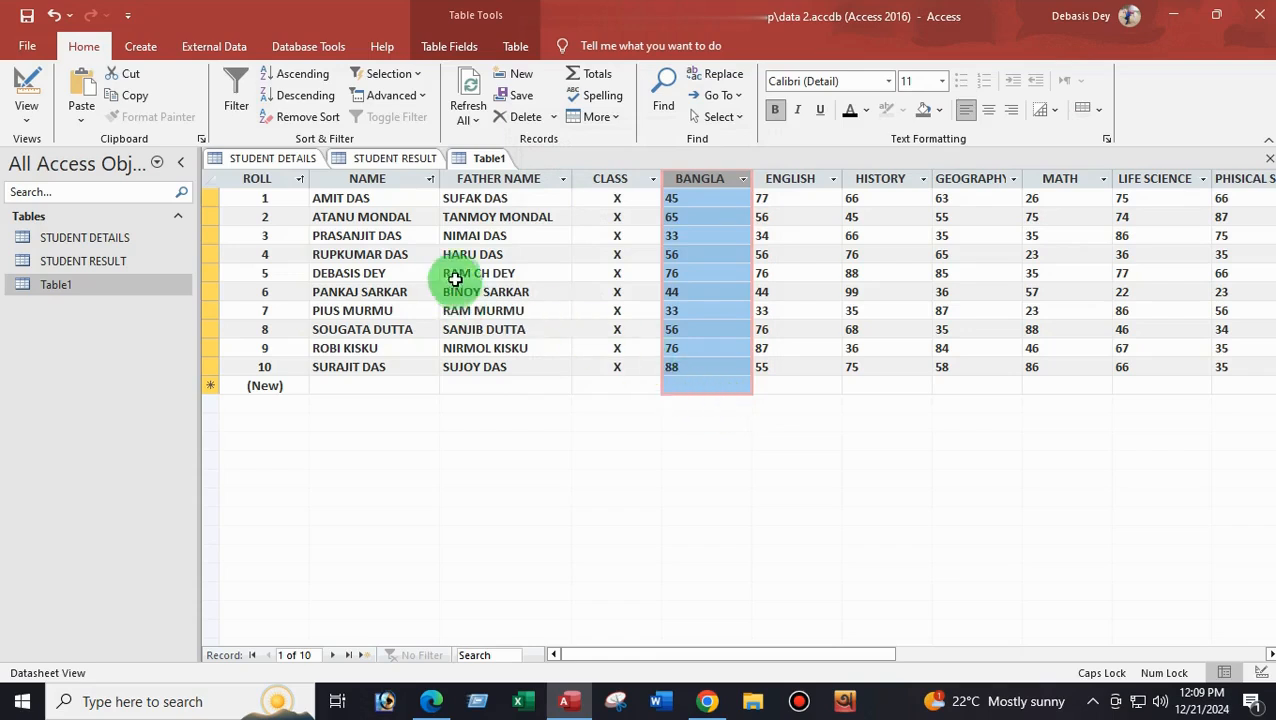
{"action": "left_click", "coordinate": [480, 260]}
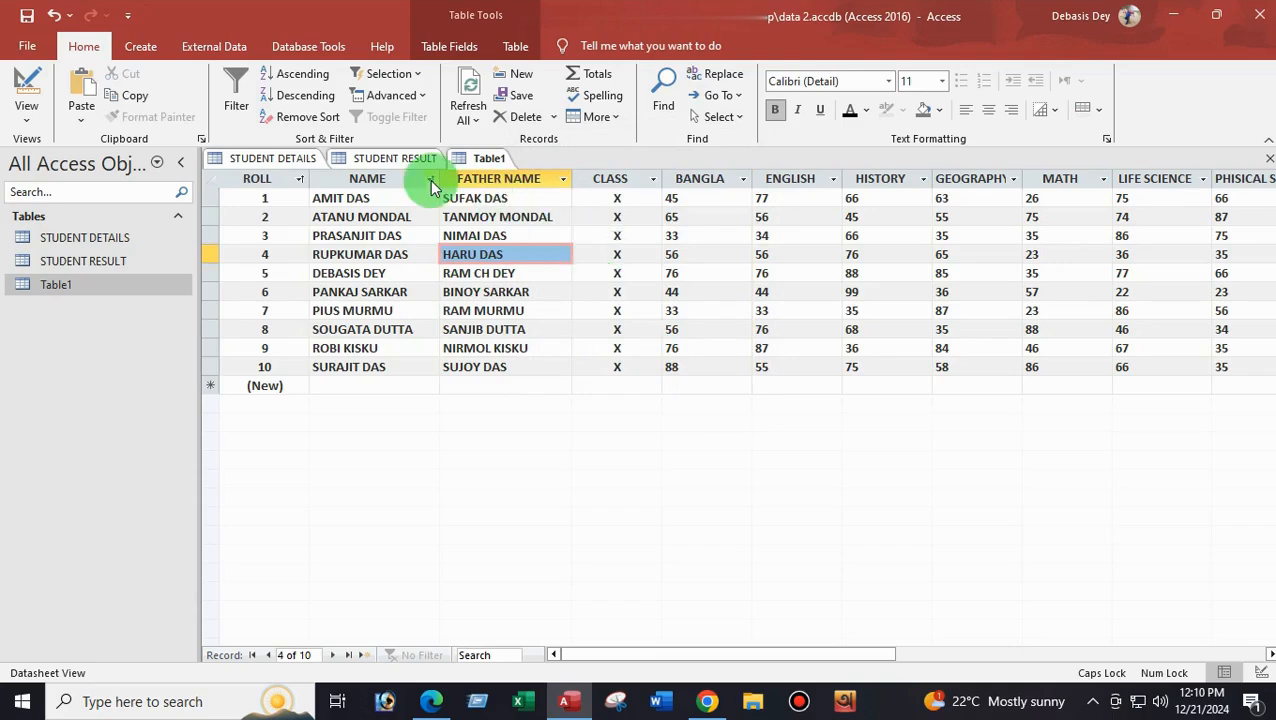
{"action": "left_click", "coordinate": [367, 178]}
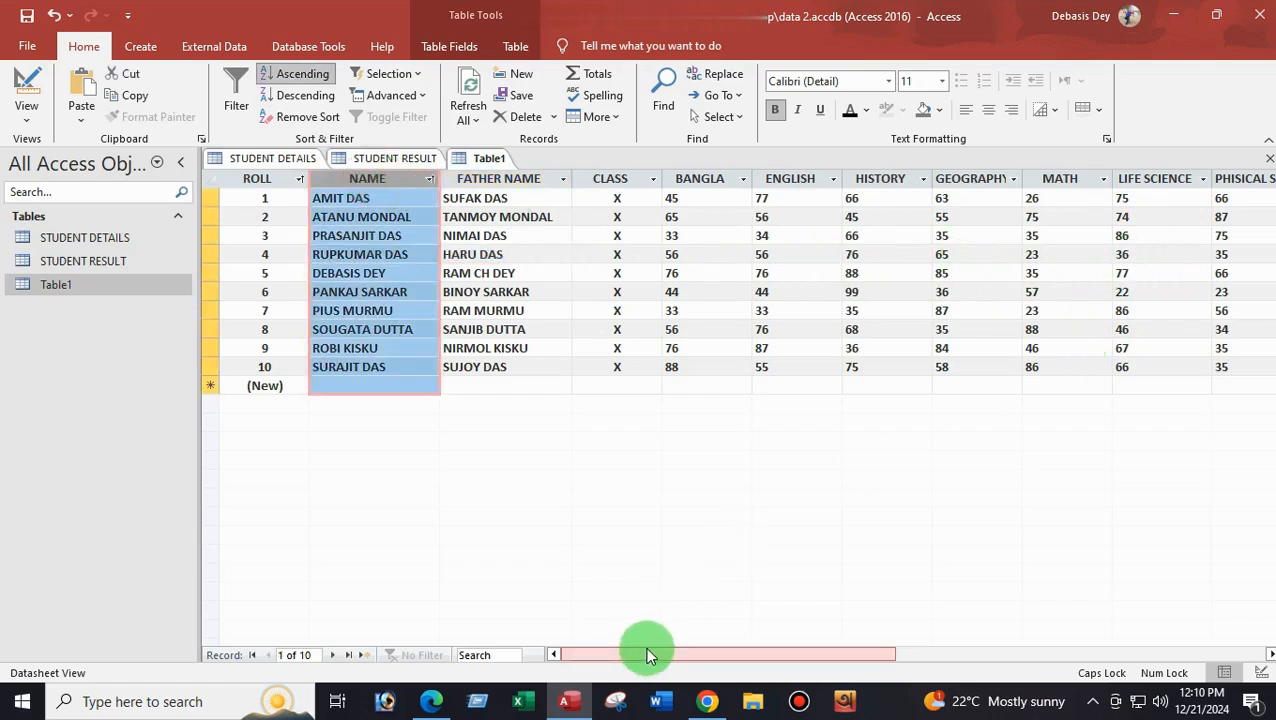
{"action": "left_click_drag", "start_coordinate": [645, 652], "coordinate": [545, 655]}
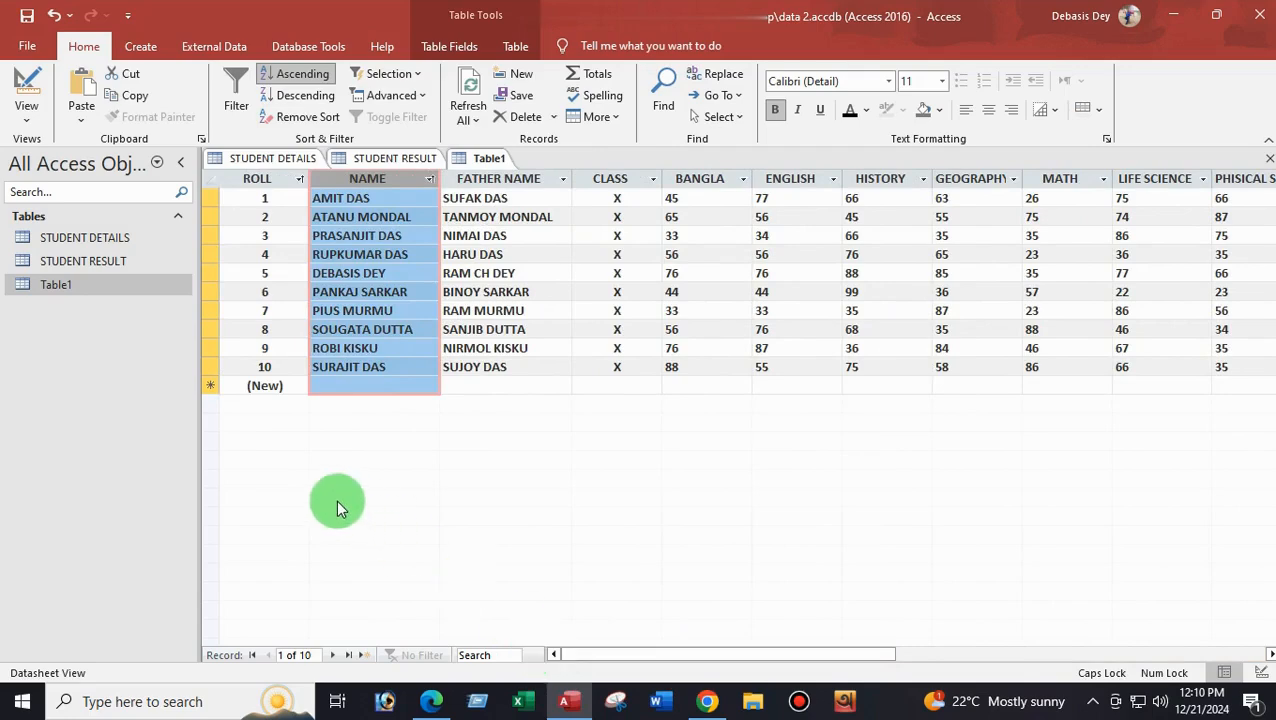
Freeze the NAME column and check that it stays in place across the datasheet up to the PHISICAL SCIENCE field.
{"action": "right_click", "coordinate": [359, 176]}
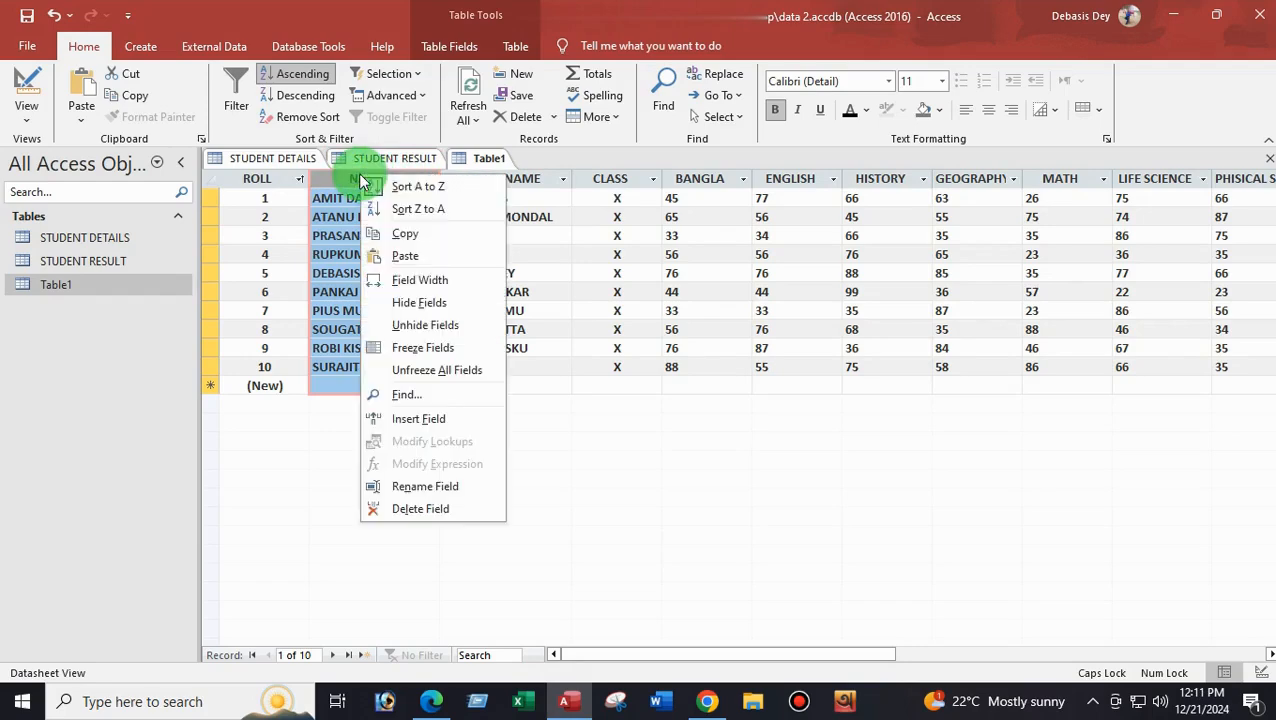
{"action": "left_click", "coordinate": [422, 350]}
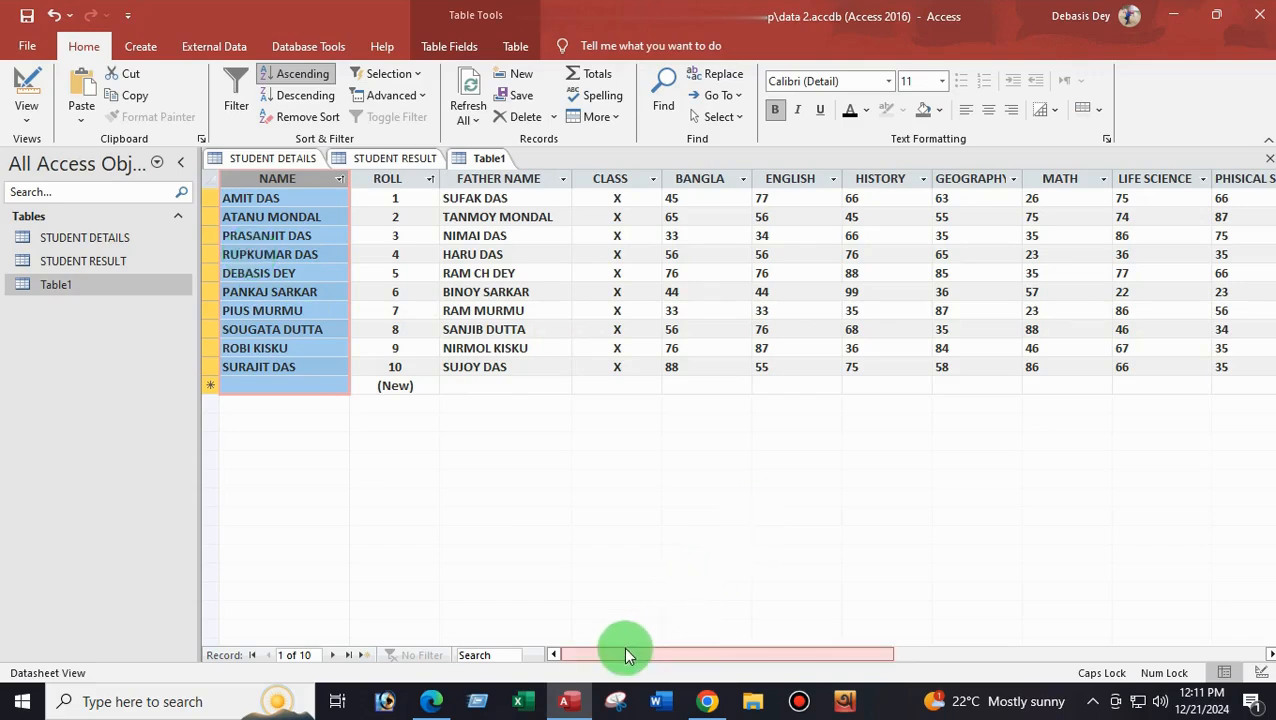
{"action": "left_click_drag", "start_coordinate": [622, 650], "coordinate": [753, 667]}
{"action": "left_click_drag", "start_coordinate": [797, 665], "coordinate": [866, 622]}
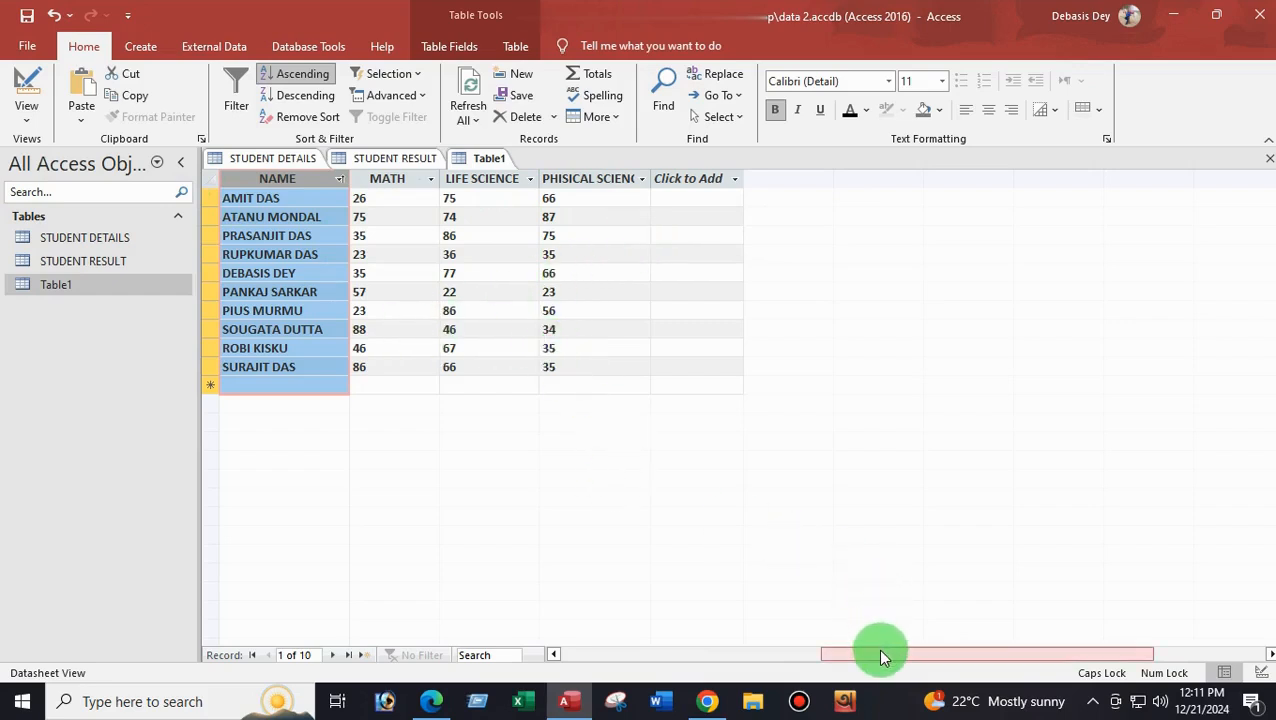
{"action": "left_click_drag", "start_coordinate": [881, 652], "coordinate": [564, 660]}
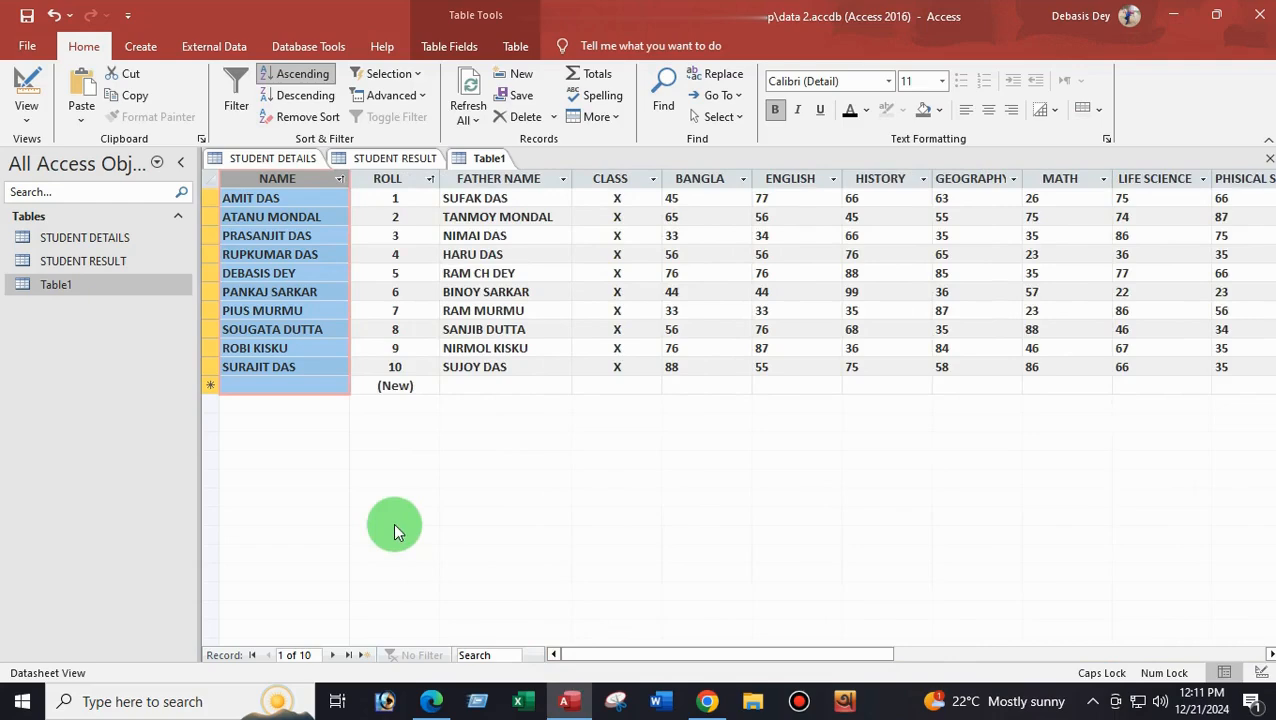
Unfreeze all fields of Table1 and move the ROLL column back in front of NAME.
{"action": "right_click", "coordinate": [279, 177]}
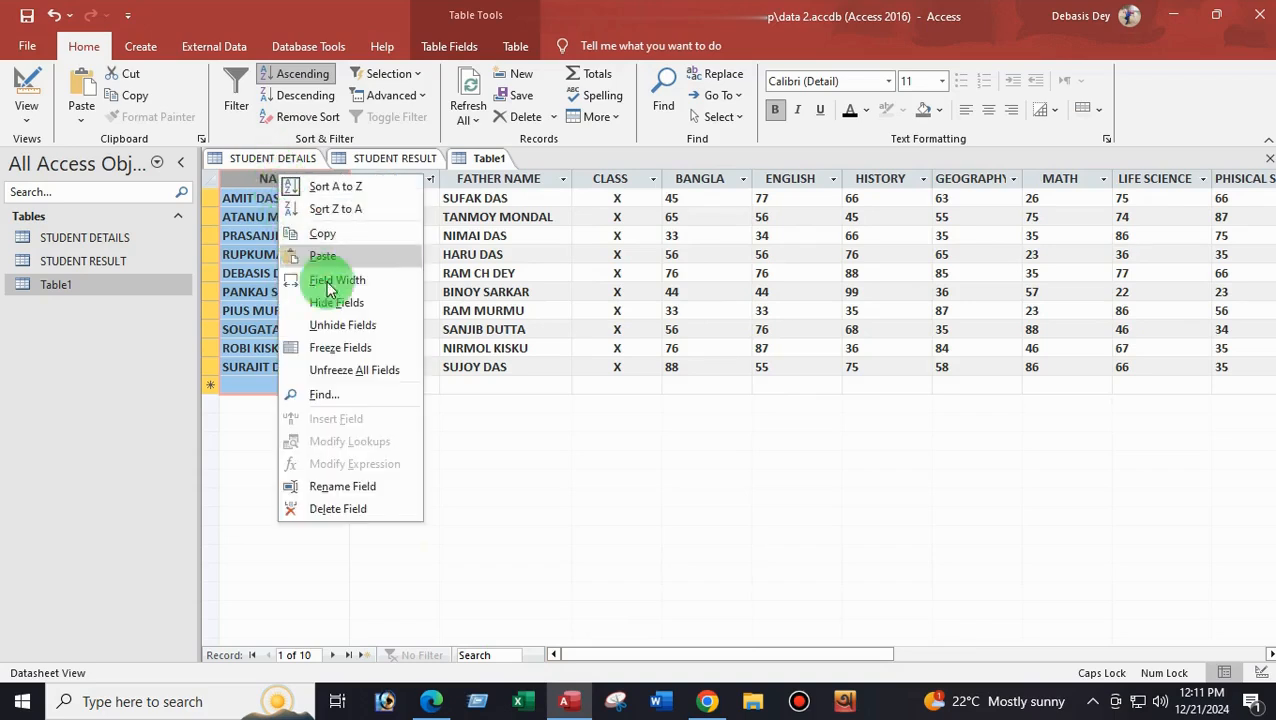
{"action": "left_click", "coordinate": [335, 372]}
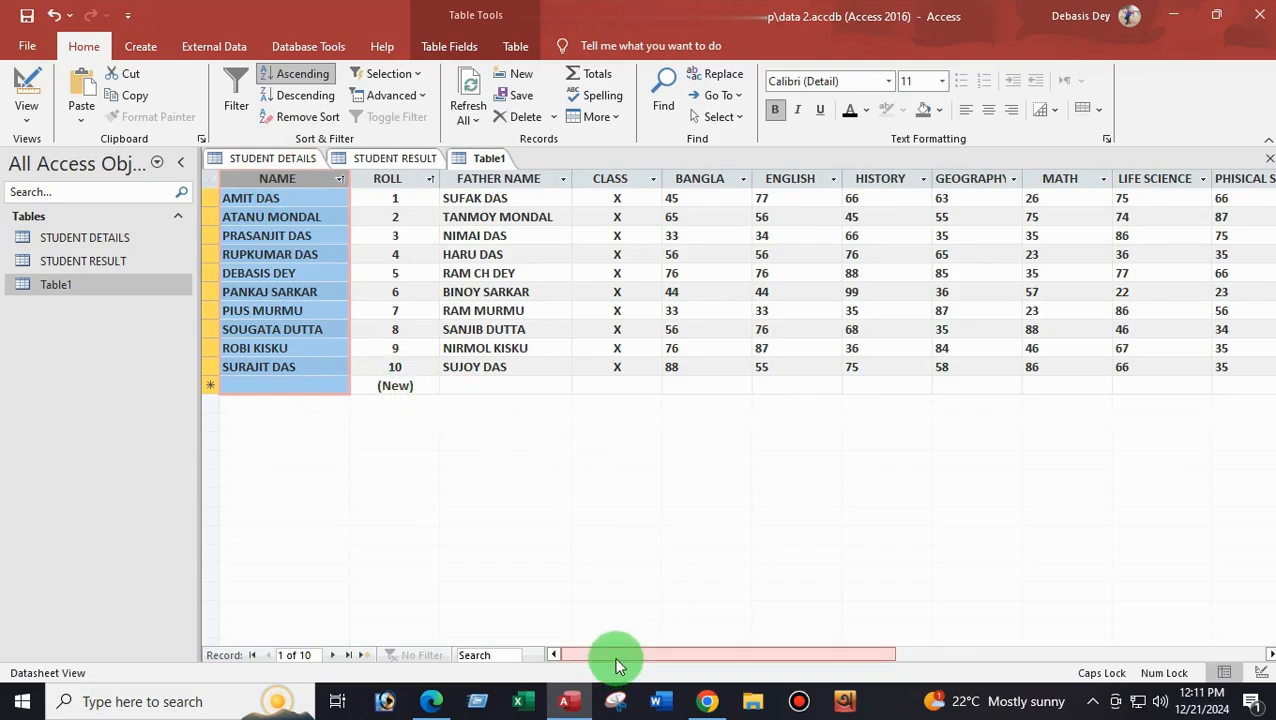
{"action": "left_click_drag", "start_coordinate": [617, 665], "coordinate": [550, 661]}
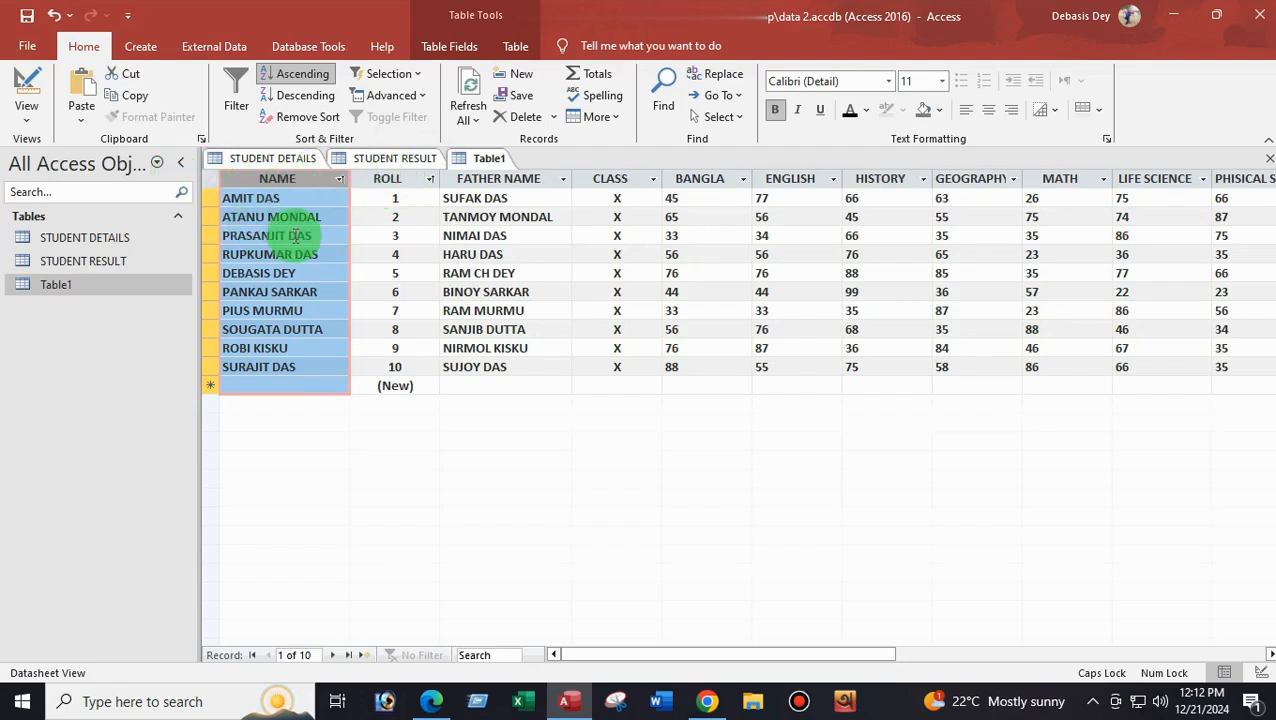
{"action": "left_click", "coordinate": [390, 176]}
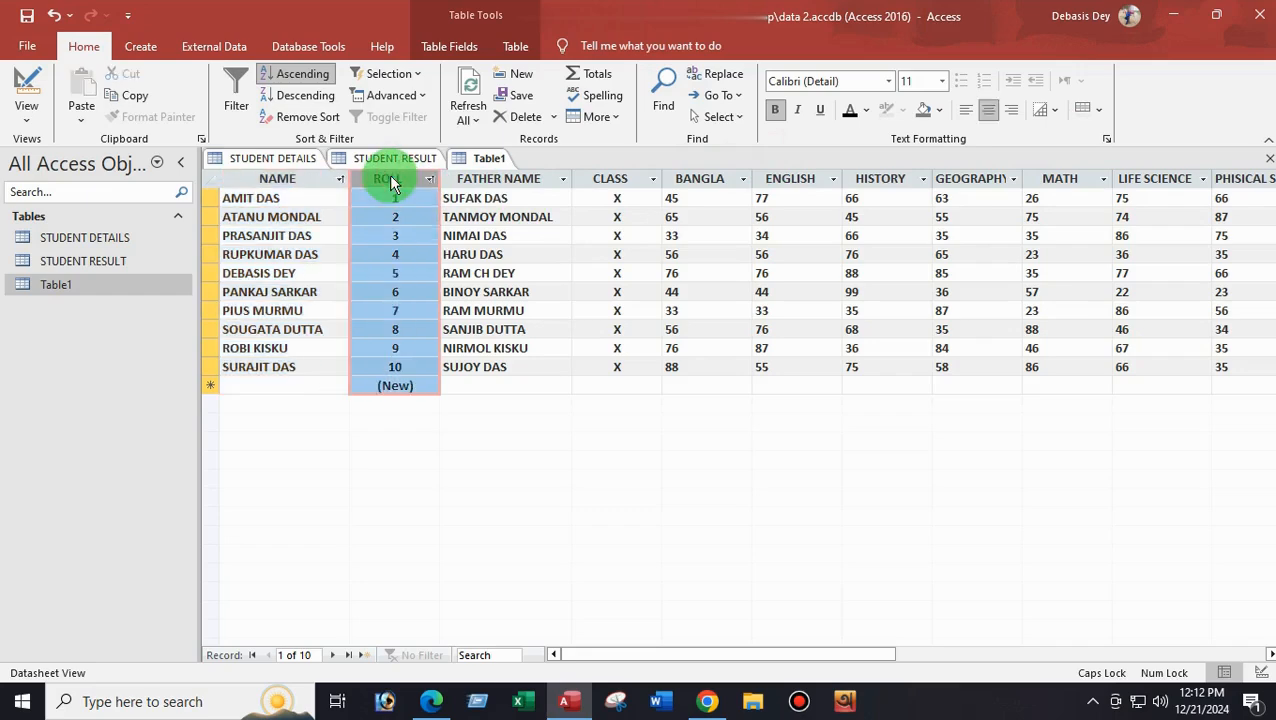
{"action": "left_click_drag", "start_coordinate": [389, 176], "coordinate": [286, 195]}
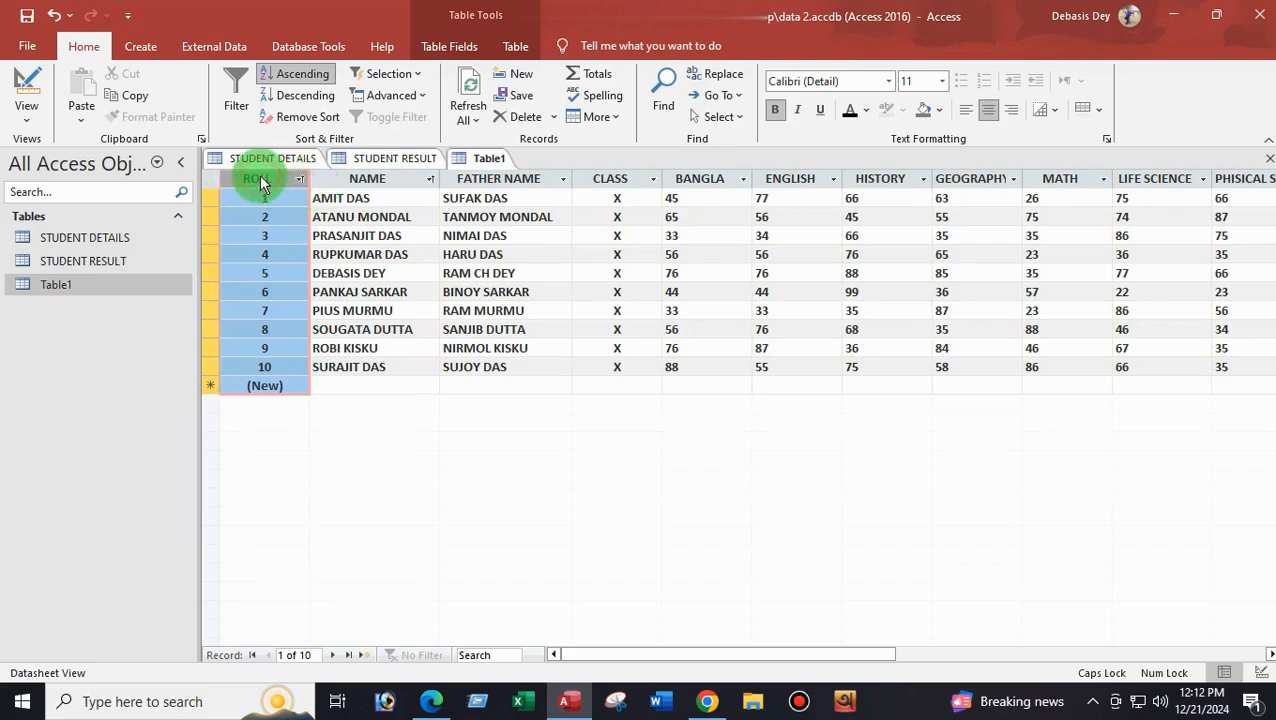
Try placing the ROLL column between ENGLISH and HISTORY and return it to the front of the datasheet.
{"action": "left_click_drag", "start_coordinate": [259, 174], "coordinate": [881, 198]}
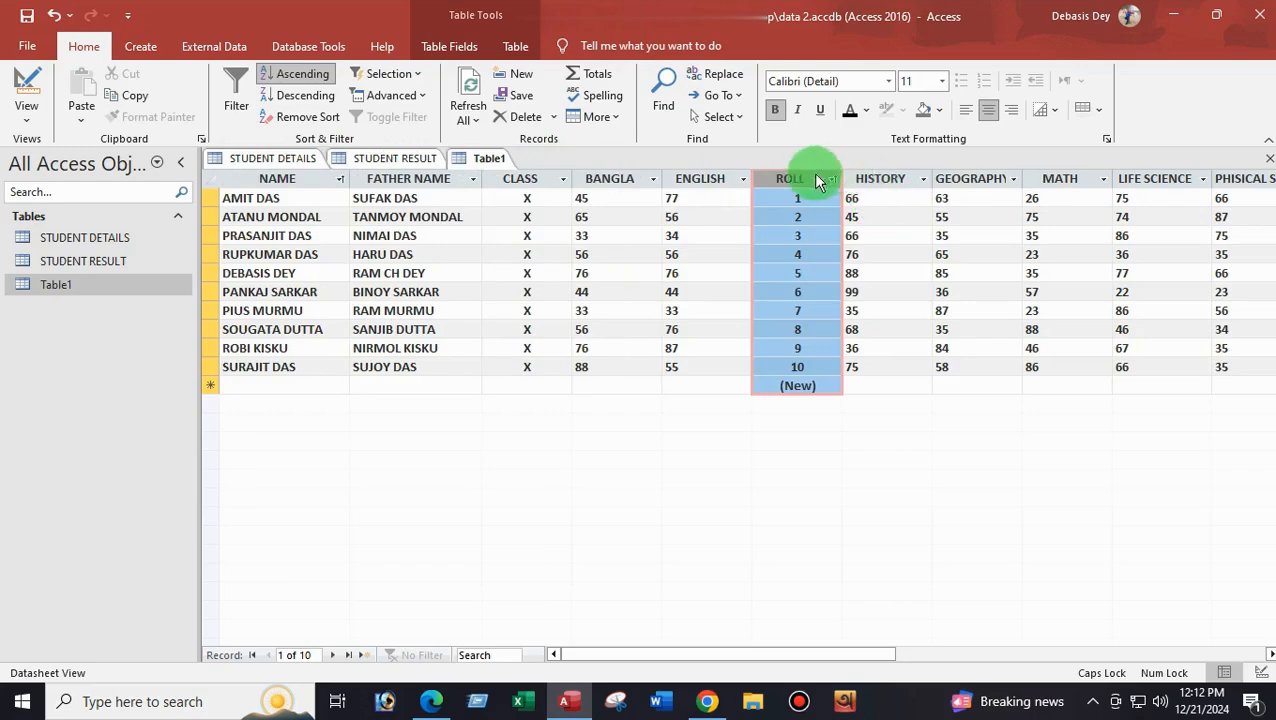
{"action": "left_click_drag", "start_coordinate": [789, 179], "coordinate": [310, 221]}
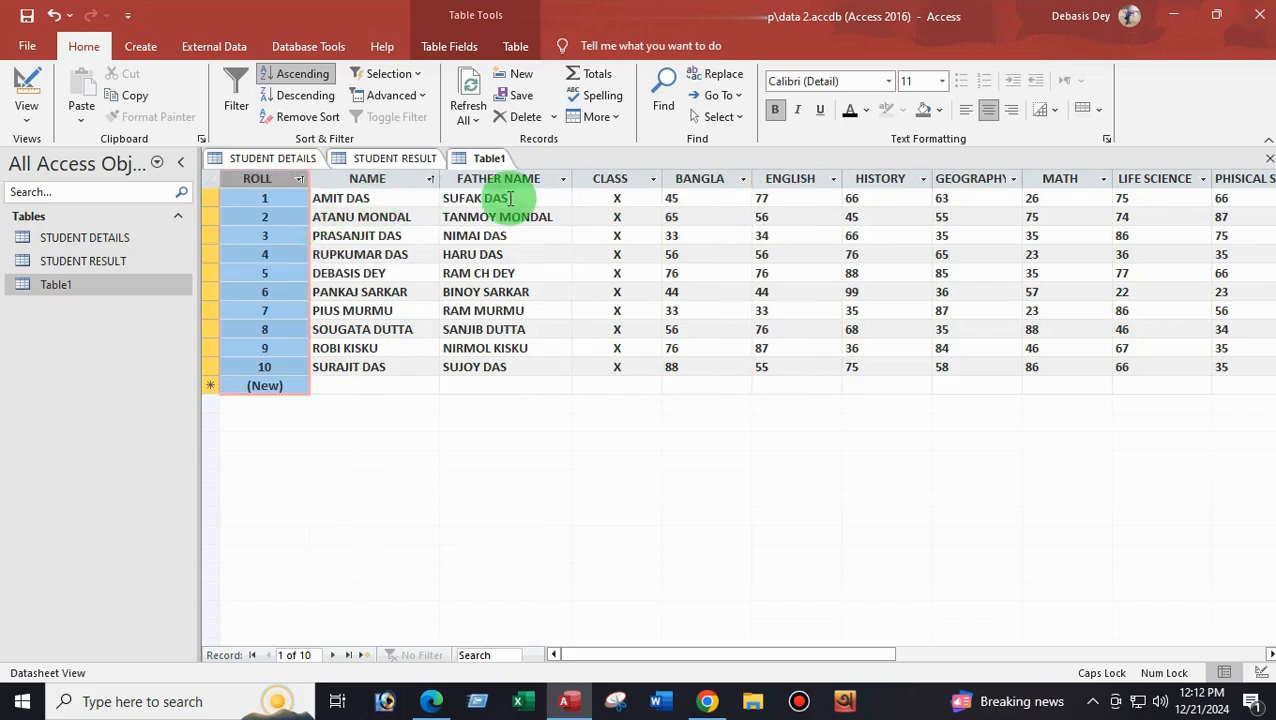
Set the field width of the NAME column to 25.
{"action": "left_click", "coordinate": [382, 180]}
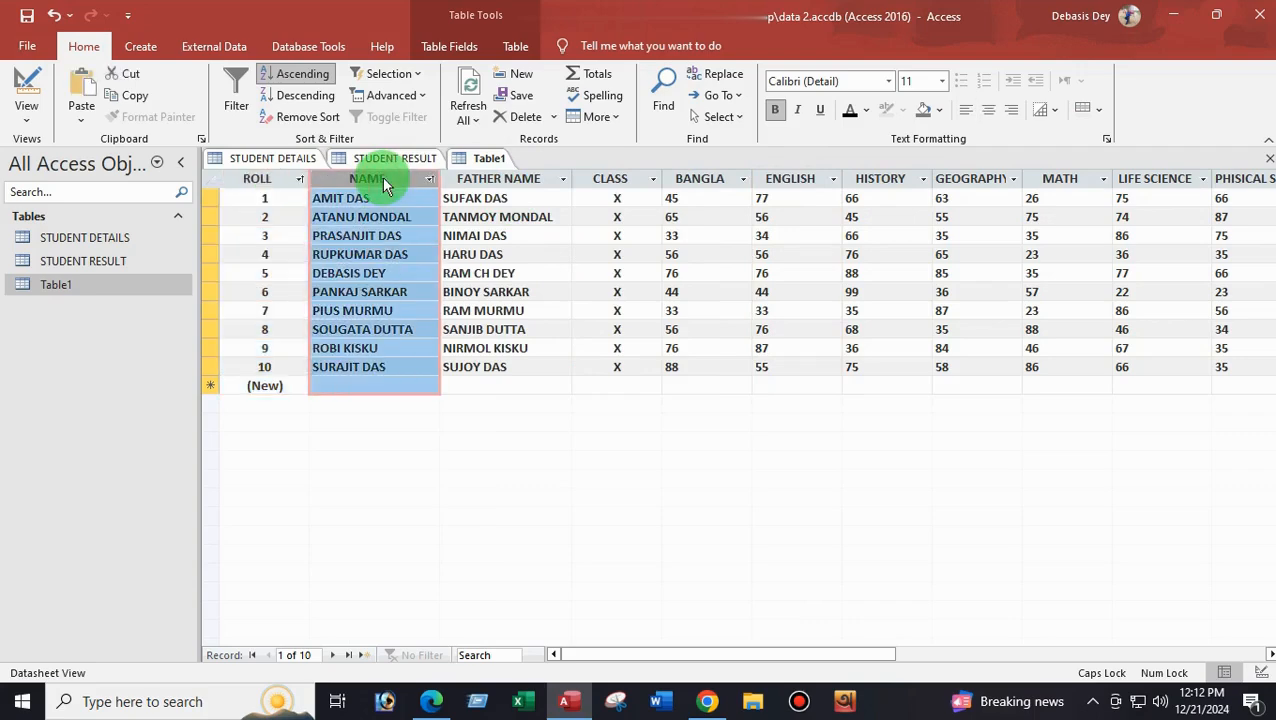
{"action": "right_click", "coordinate": [382, 178]}
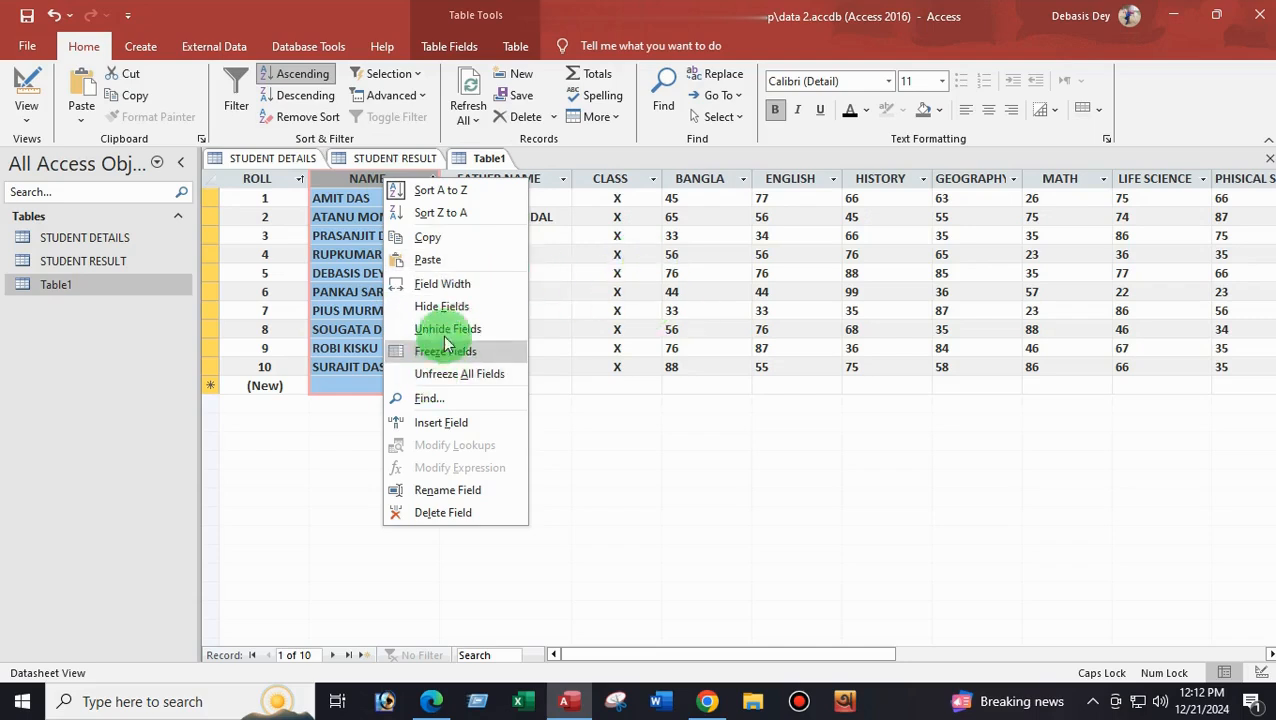
{"action": "left_click", "coordinate": [458, 286]}
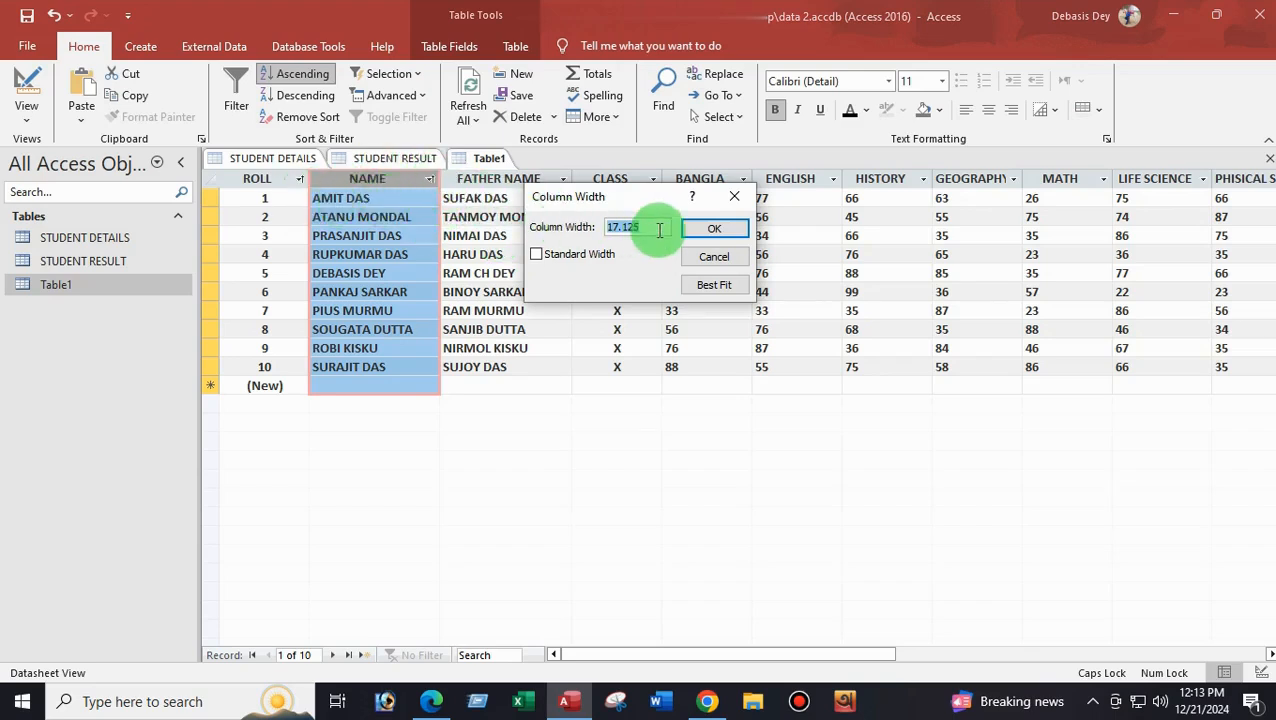
{"action": "left_click", "coordinate": [655, 229]}
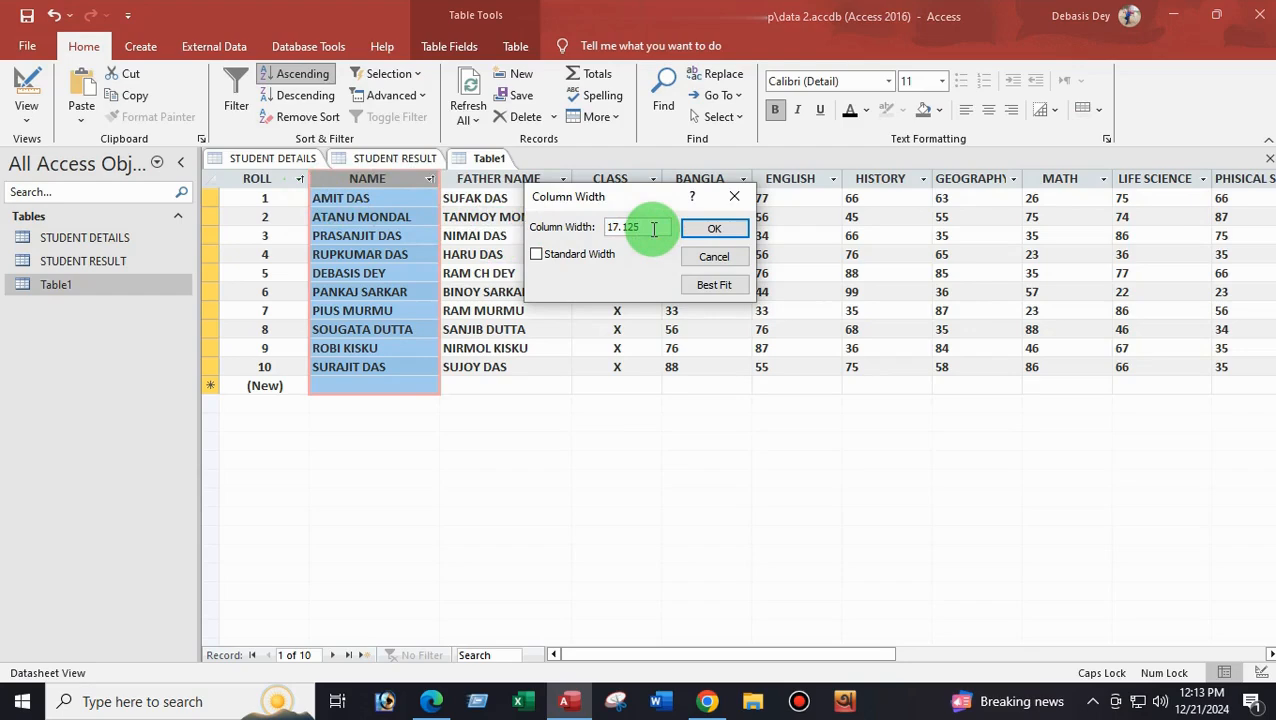
{"action": "key", "text": "BackSpace"}
{"action": "key", "text": "BackSpace"}
{"action": "key", "text": "BackSpace"}
{"action": "key", "text": "BackSpace"}
{"action": "key", "text": "BackSpace"}
{"action": "key", "text": "BackSpace"}
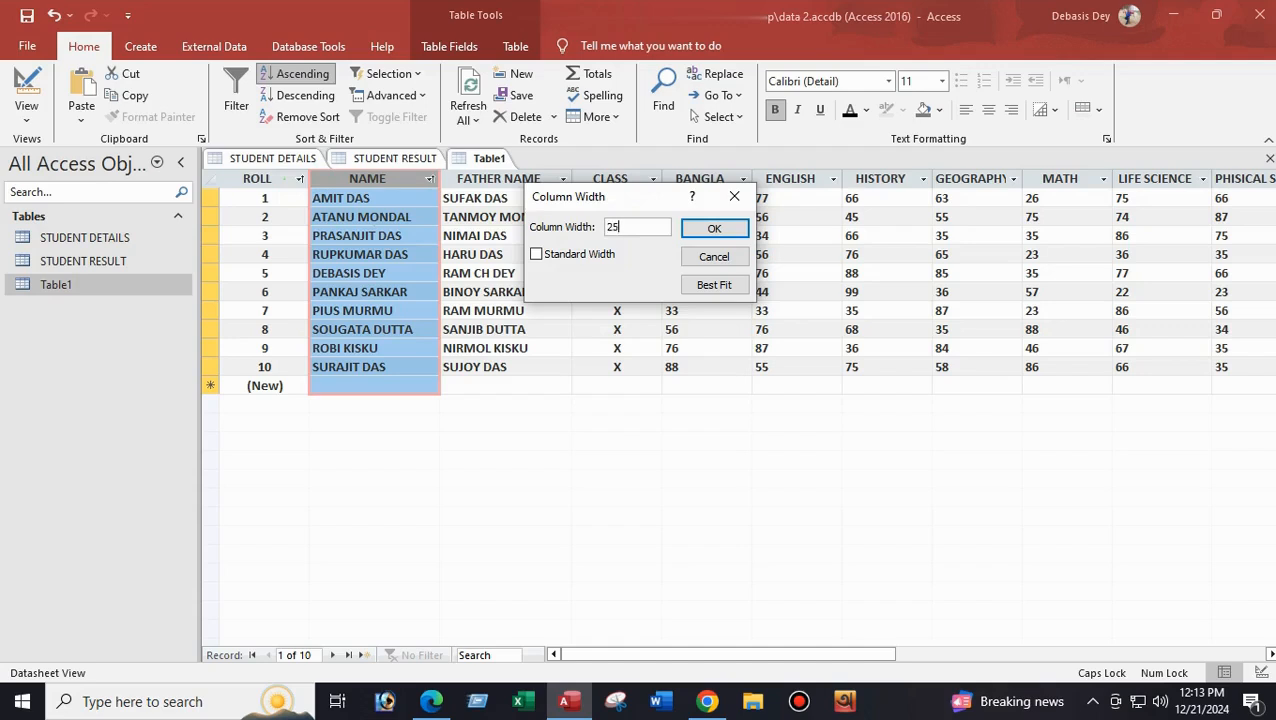
{"action": "type", "text": "25"}
{"action": "left_click", "coordinate": [714, 228]}
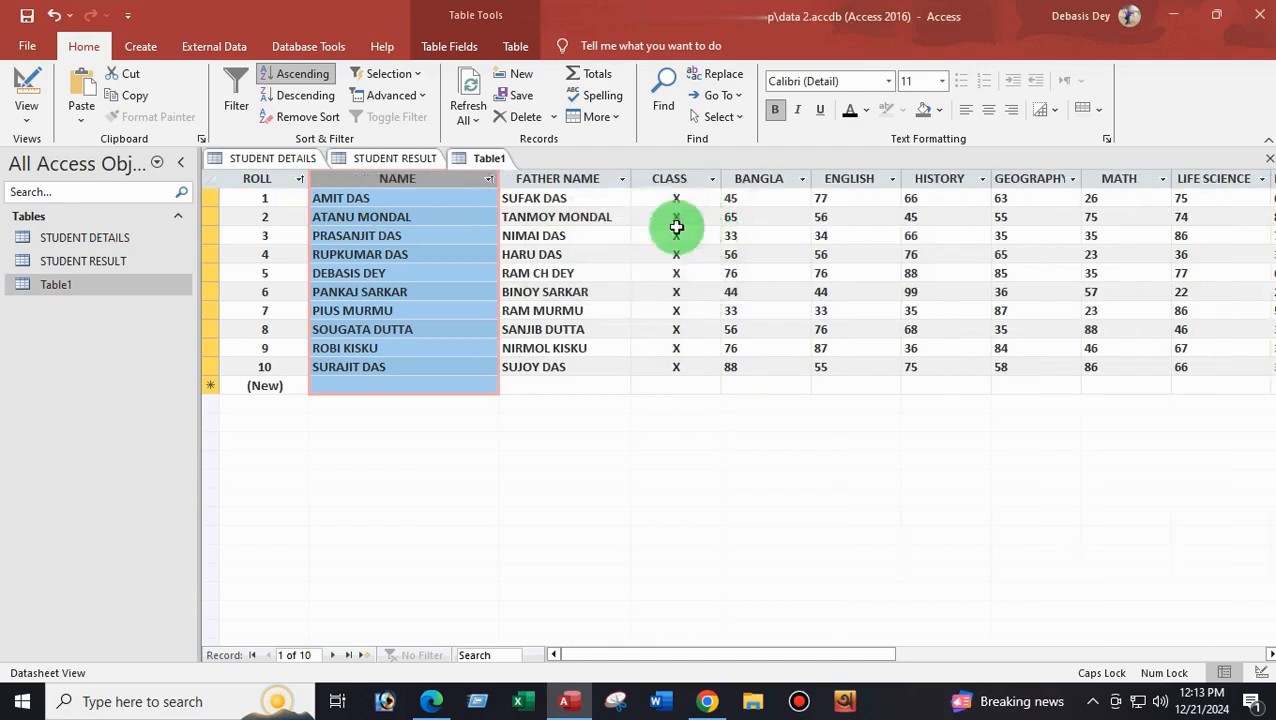
Set the field width of the NAME column to 17.
{"action": "right_click", "coordinate": [412, 176]}
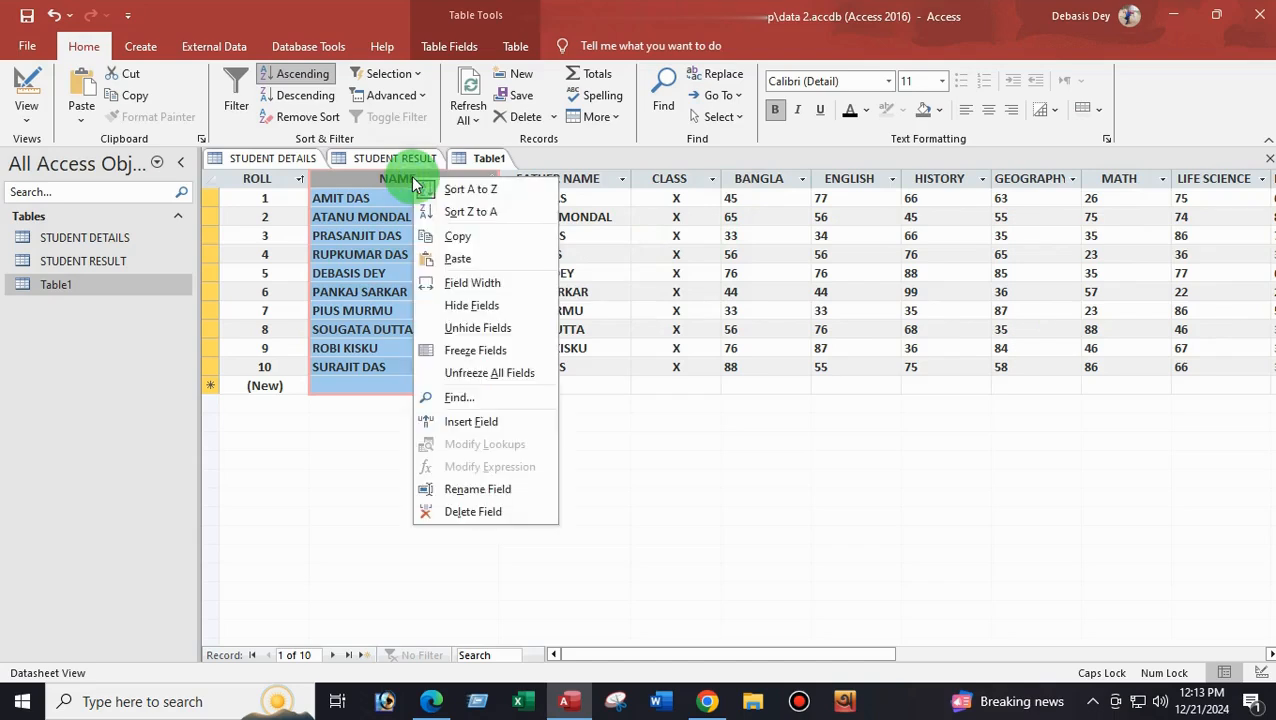
{"action": "left_click", "coordinate": [464, 284]}
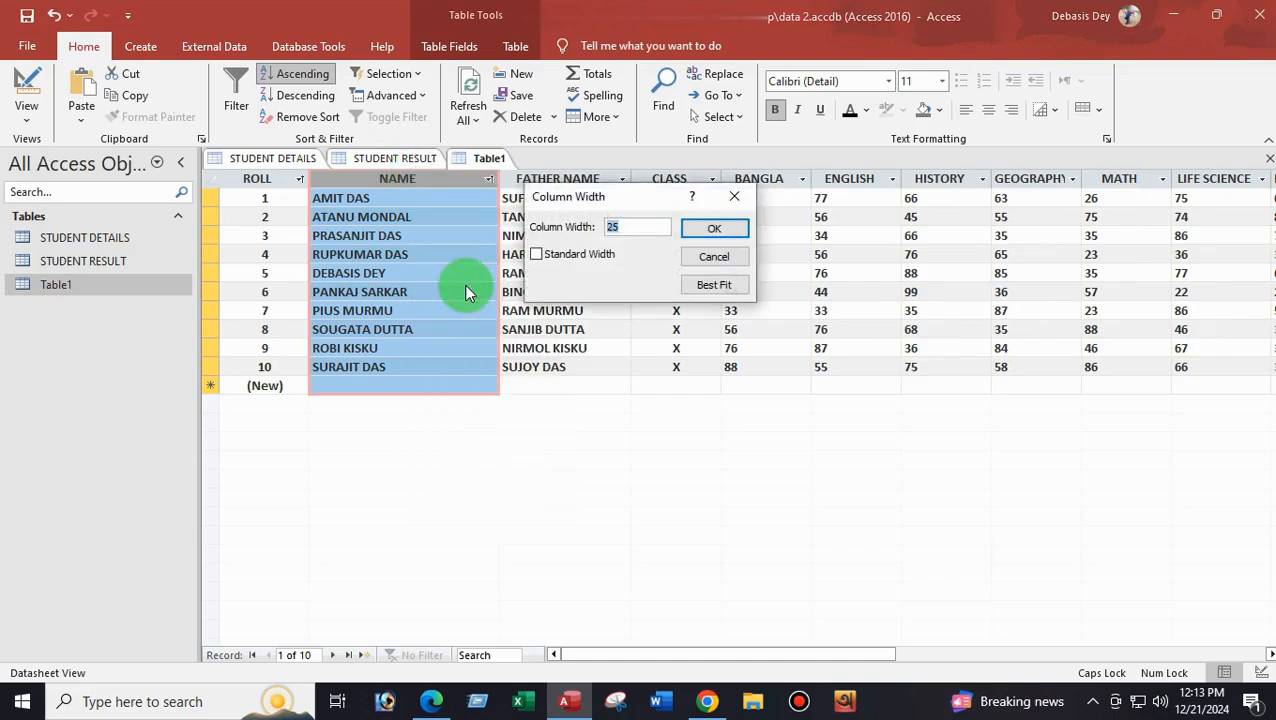
{"action": "type", "text": "17"}
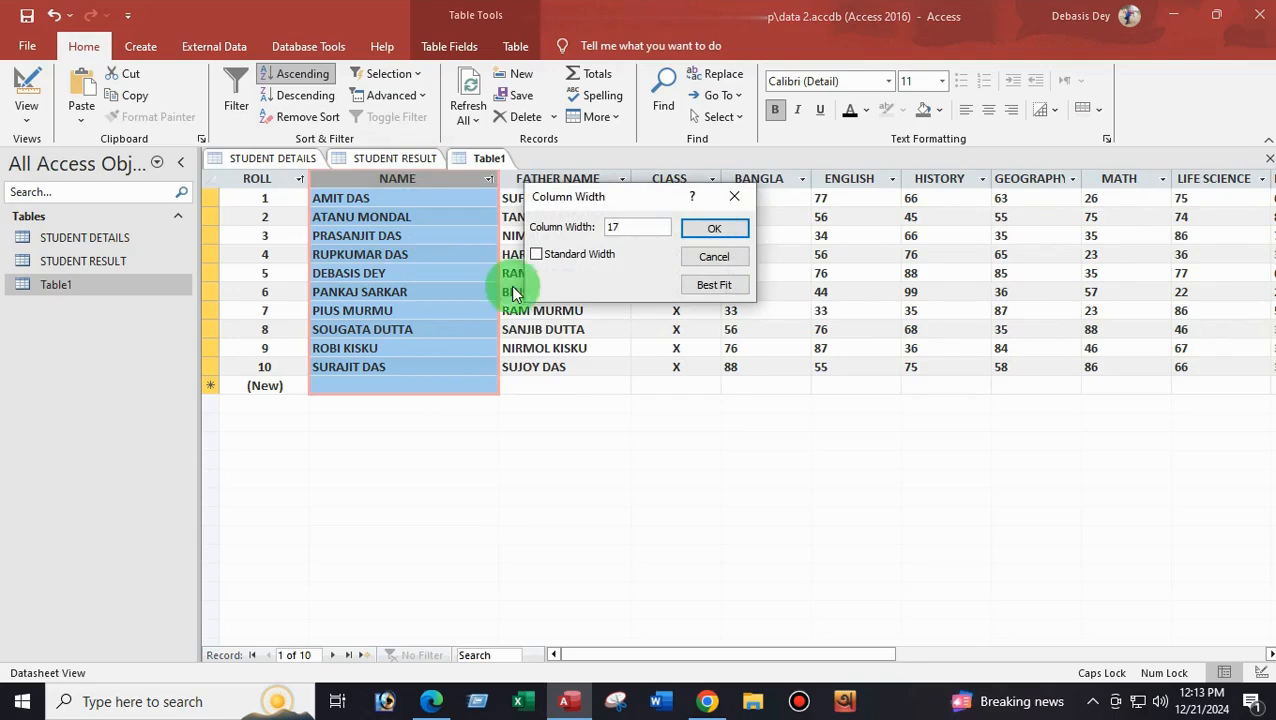
{"action": "left_click", "coordinate": [716, 231]}
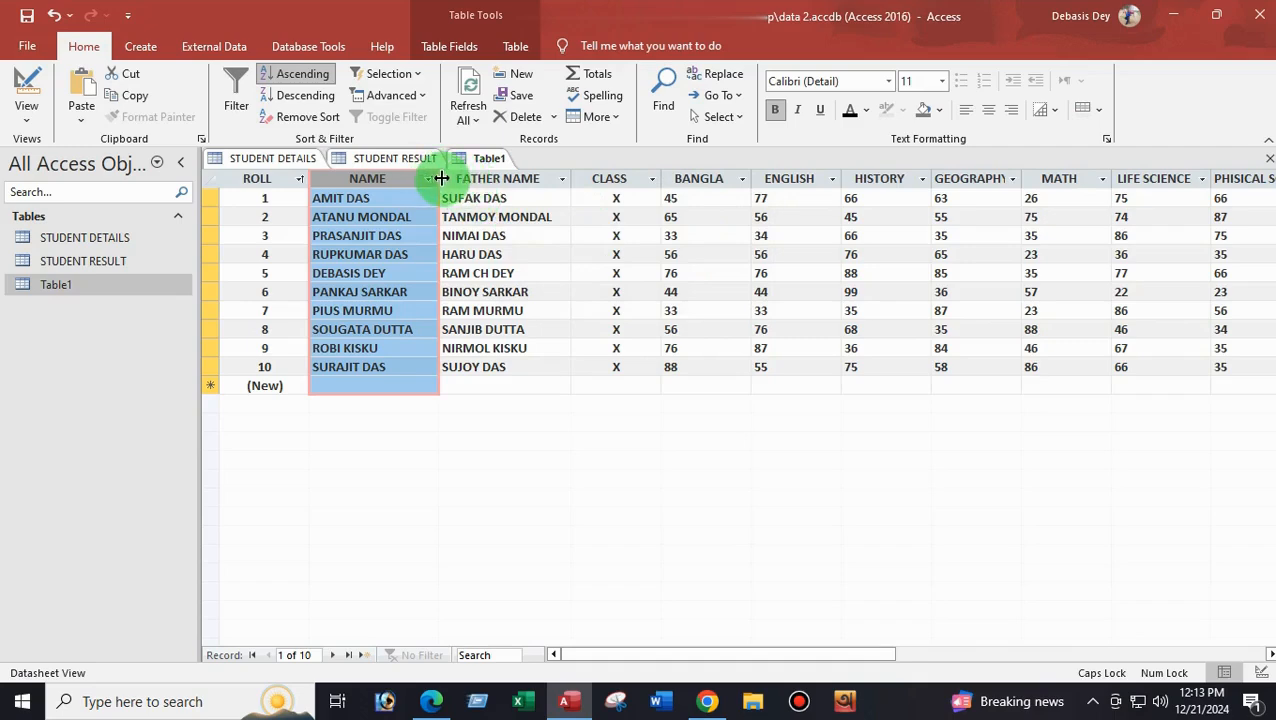
Resize the NAME column by its border, fit it to its contents and leave it slightly wider than the longest name.
{"action": "left_click_drag", "start_coordinate": [441, 178], "coordinate": [600, 178]}
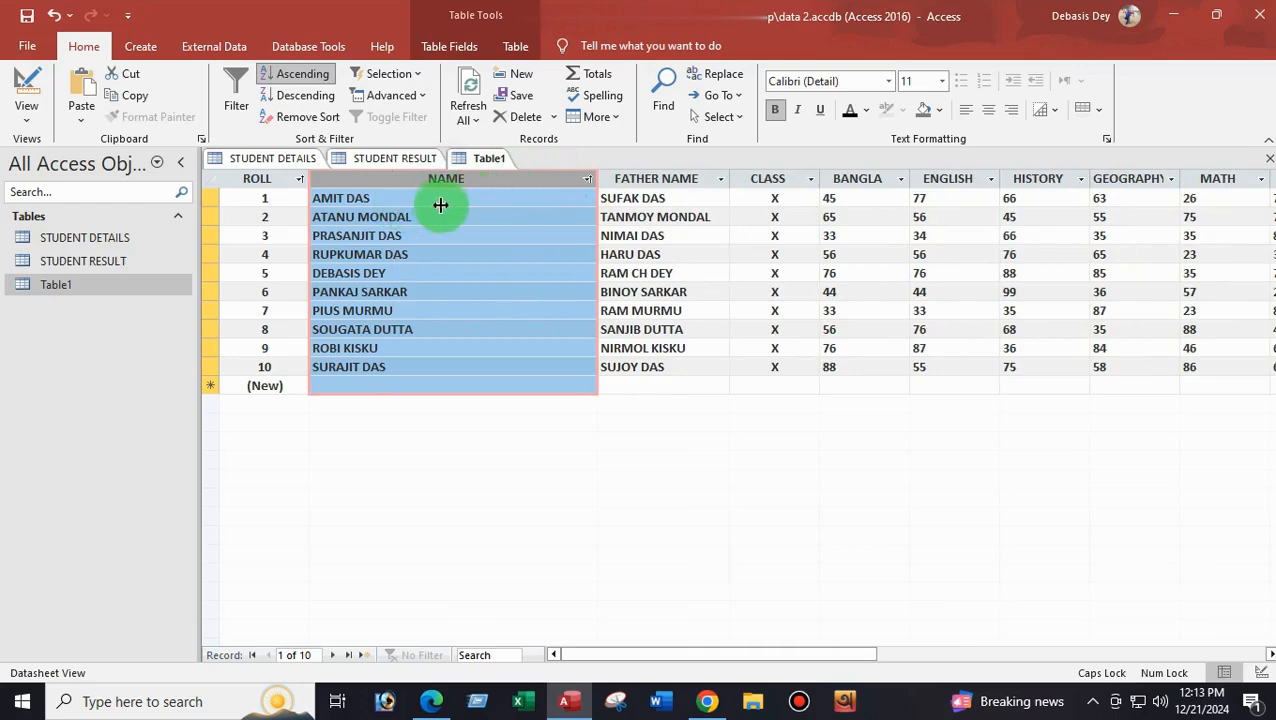
{"action": "left_click_drag", "start_coordinate": [440, 205], "coordinate": [442, 205]}
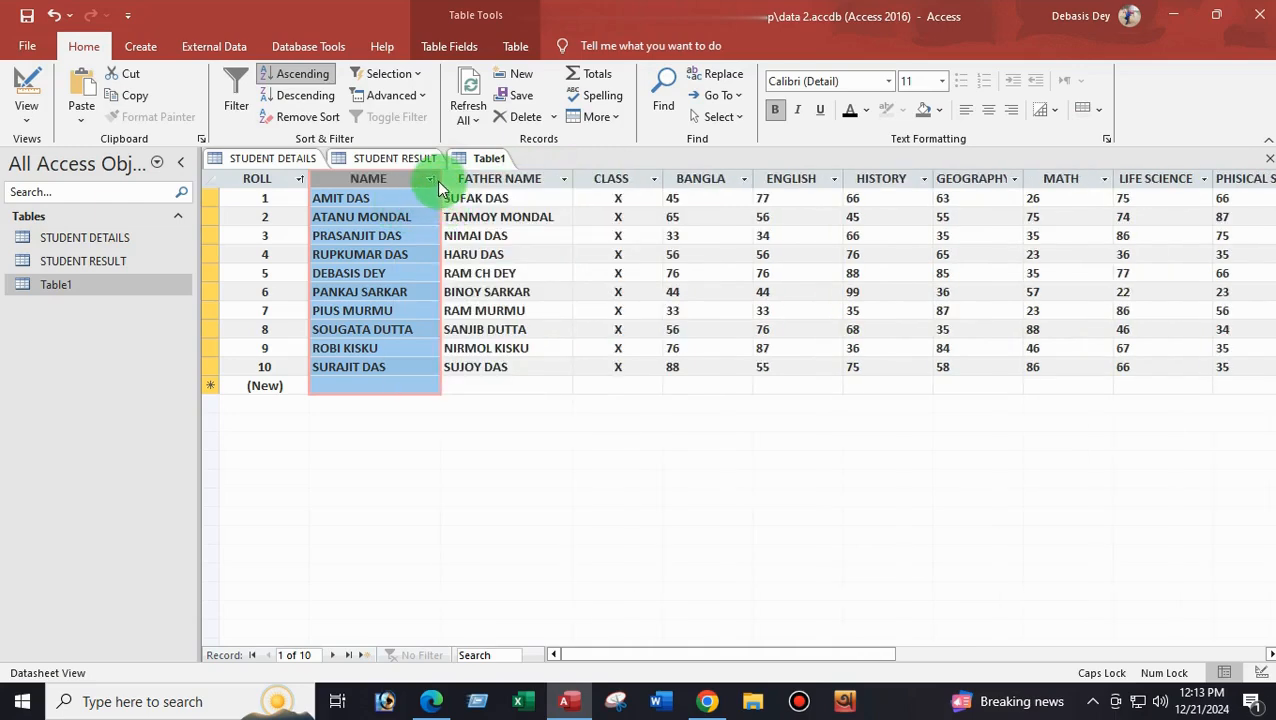
{"action": "double_click", "coordinate": [440, 179]}
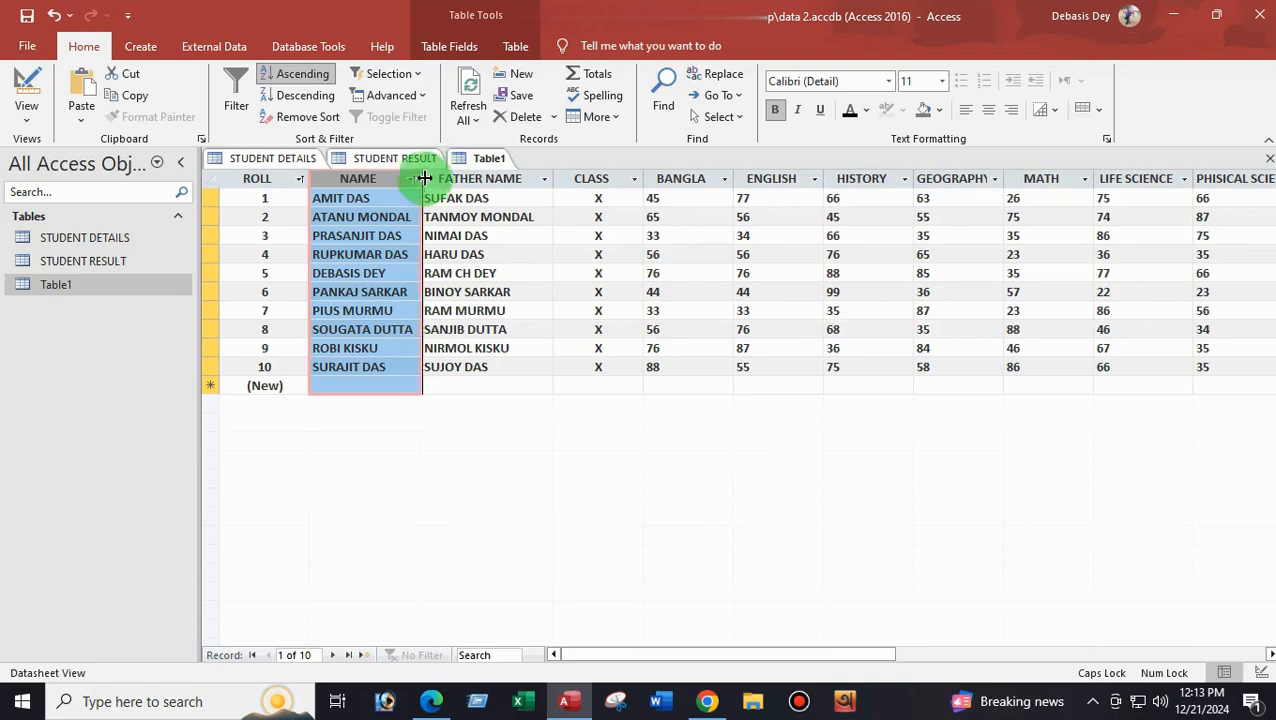
{"action": "left_click_drag", "start_coordinate": [421, 179], "coordinate": [449, 181]}
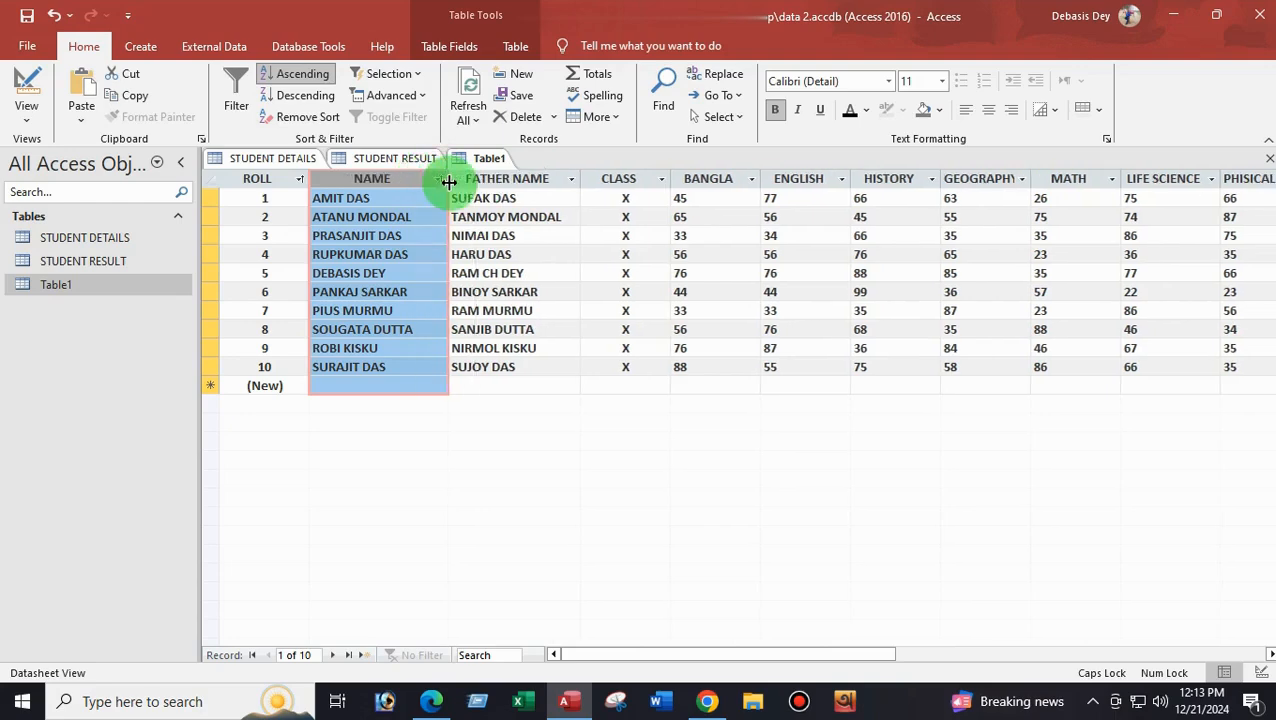
{"action": "left_click", "coordinate": [499, 276]}
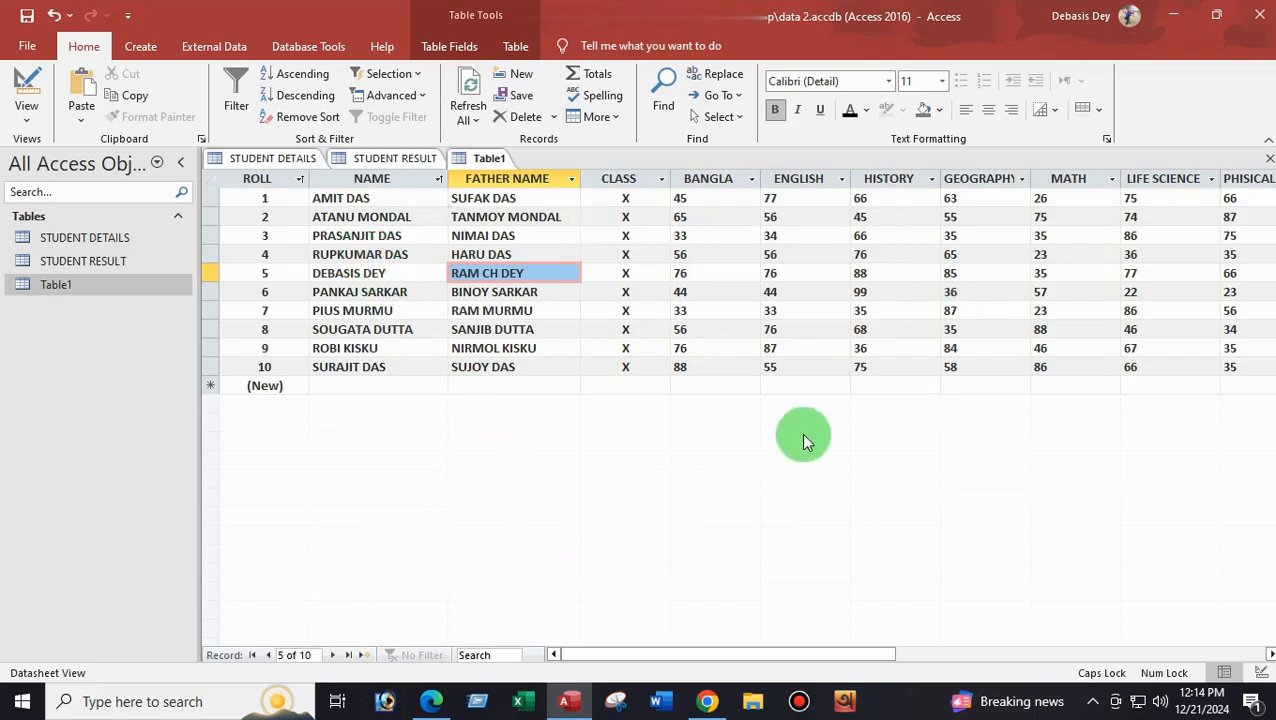
Set the datasheet's background colour to standard yellow.
{"action": "left_click", "coordinate": [900, 235]}
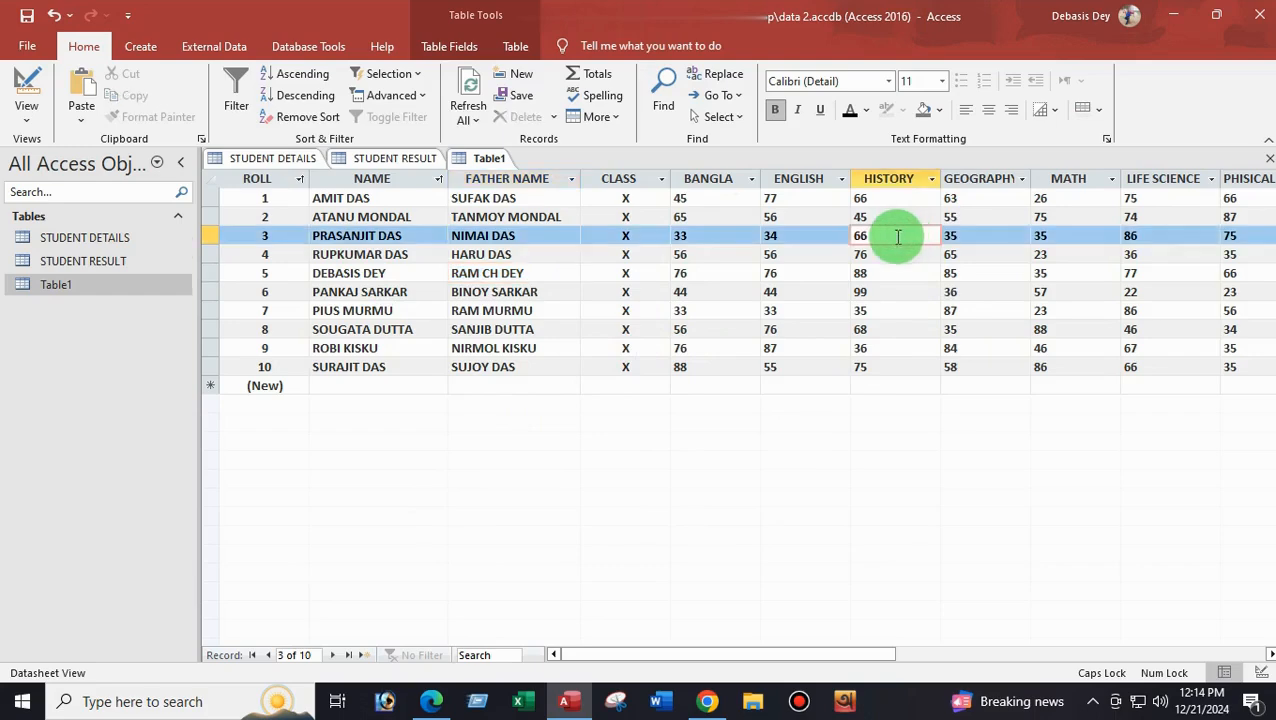
{"action": "left_click", "coordinate": [940, 112]}
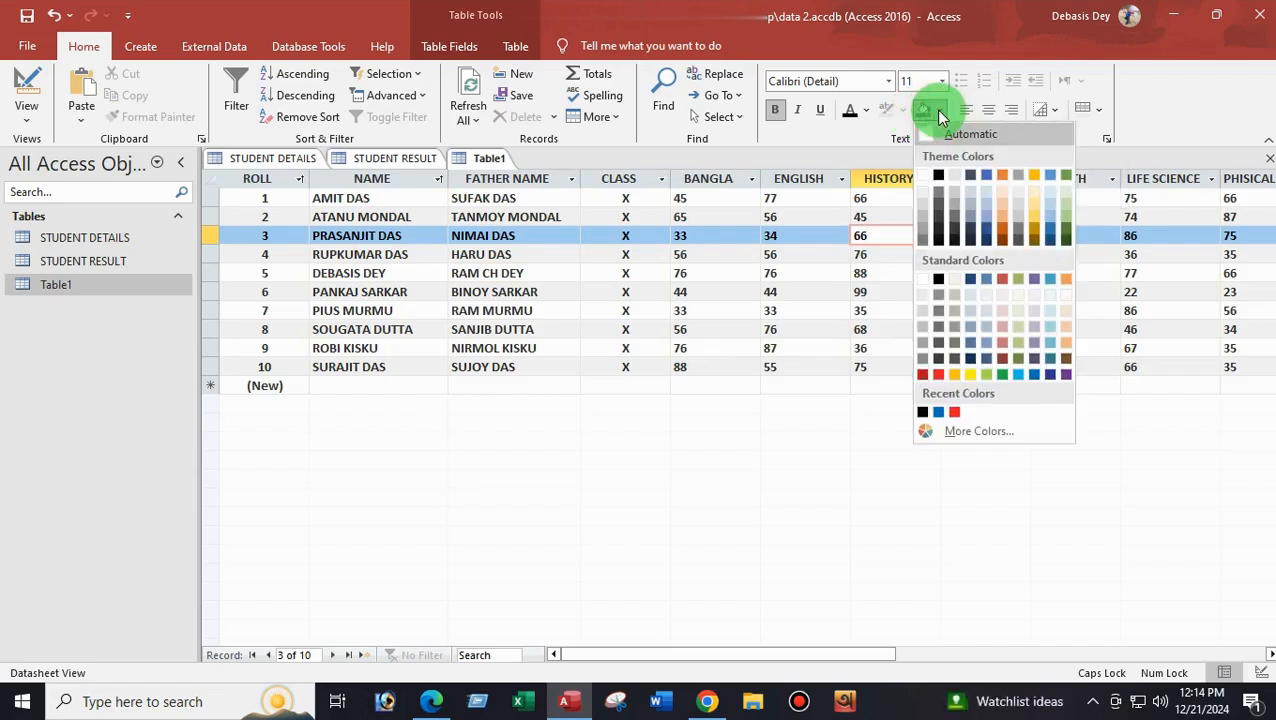
{"action": "left_click", "coordinate": [969, 373]}
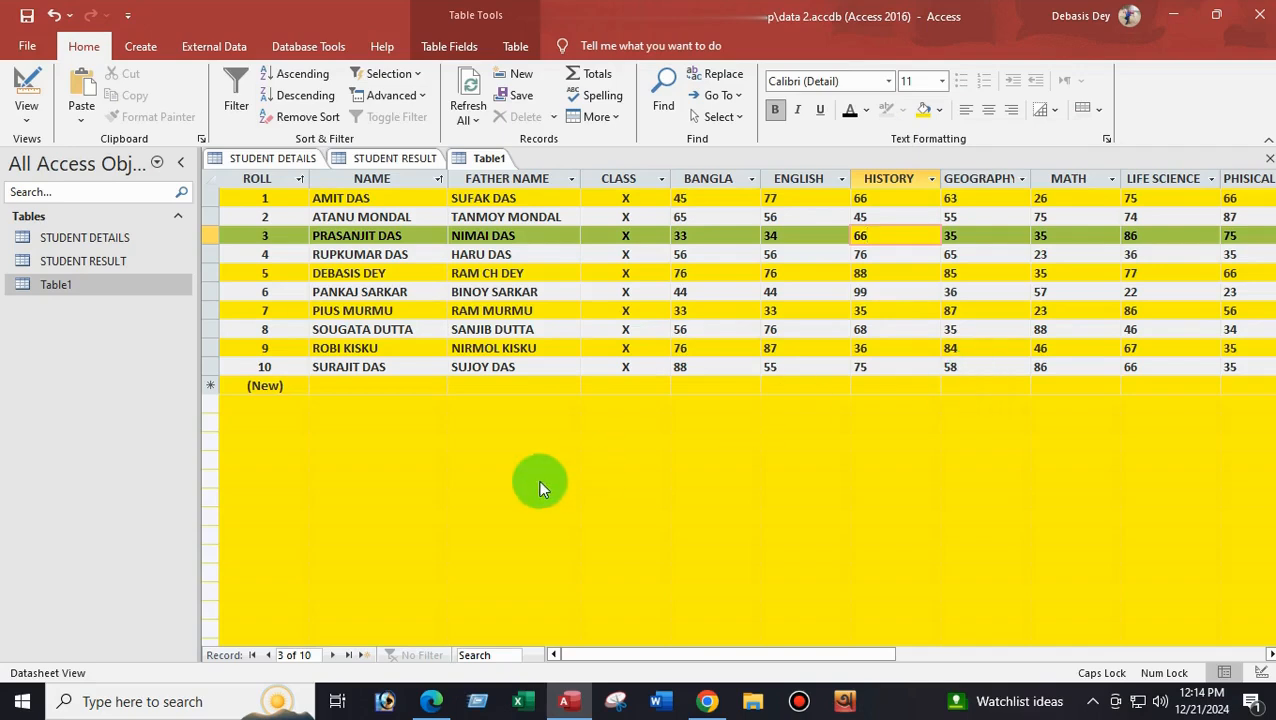
Reset the datasheet's background colour to Automatic with the new record's NAME field active.
{"action": "left_click", "coordinate": [338, 386]}
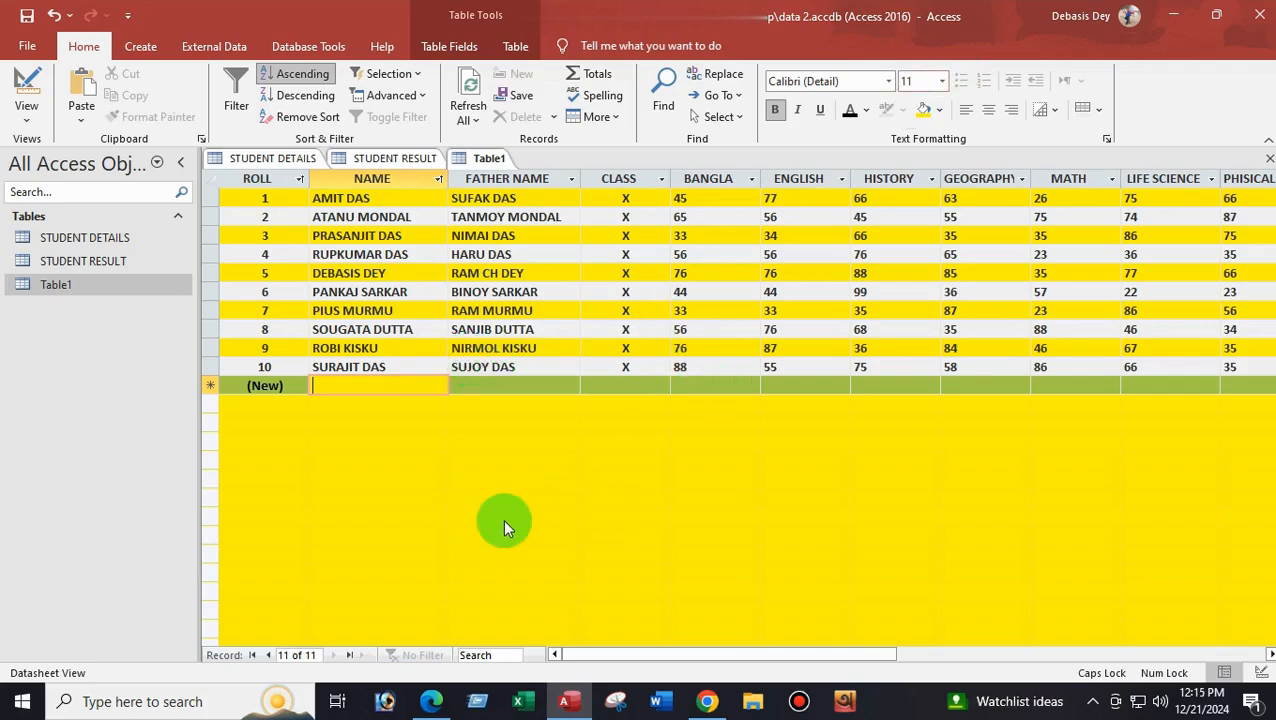
{"action": "left_click", "coordinate": [940, 110]}
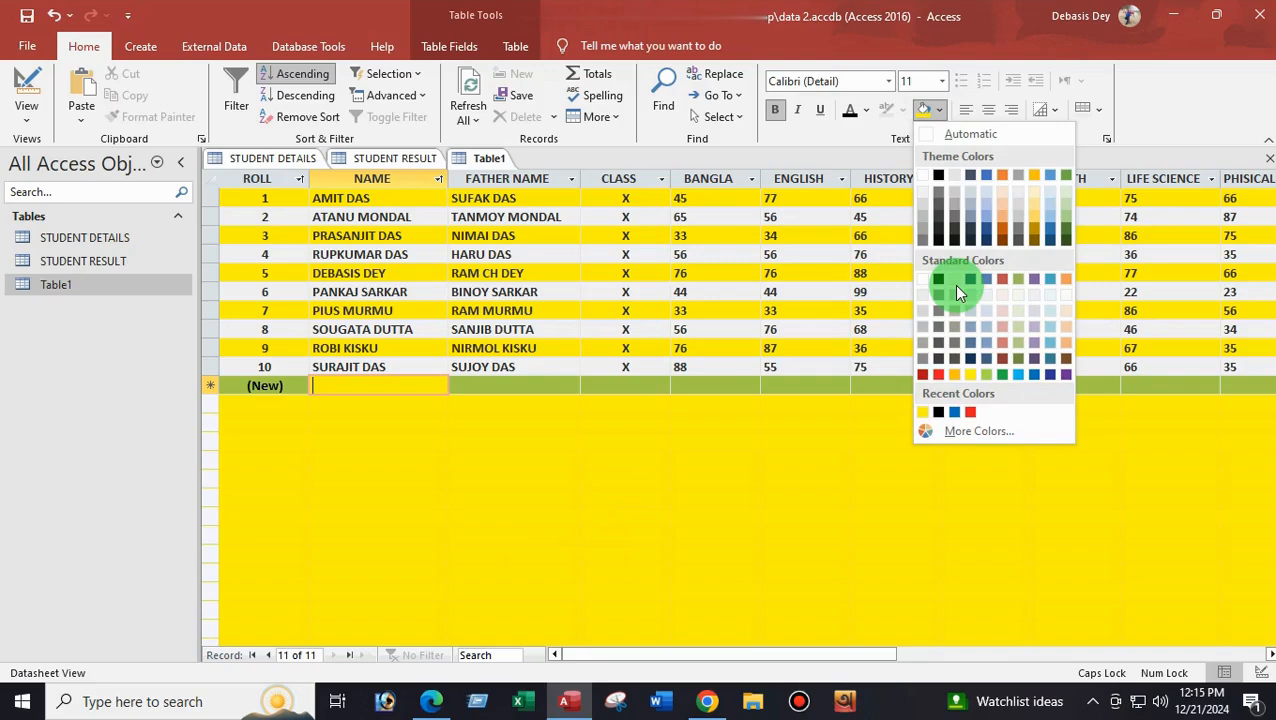
{"action": "left_click", "coordinate": [947, 136]}
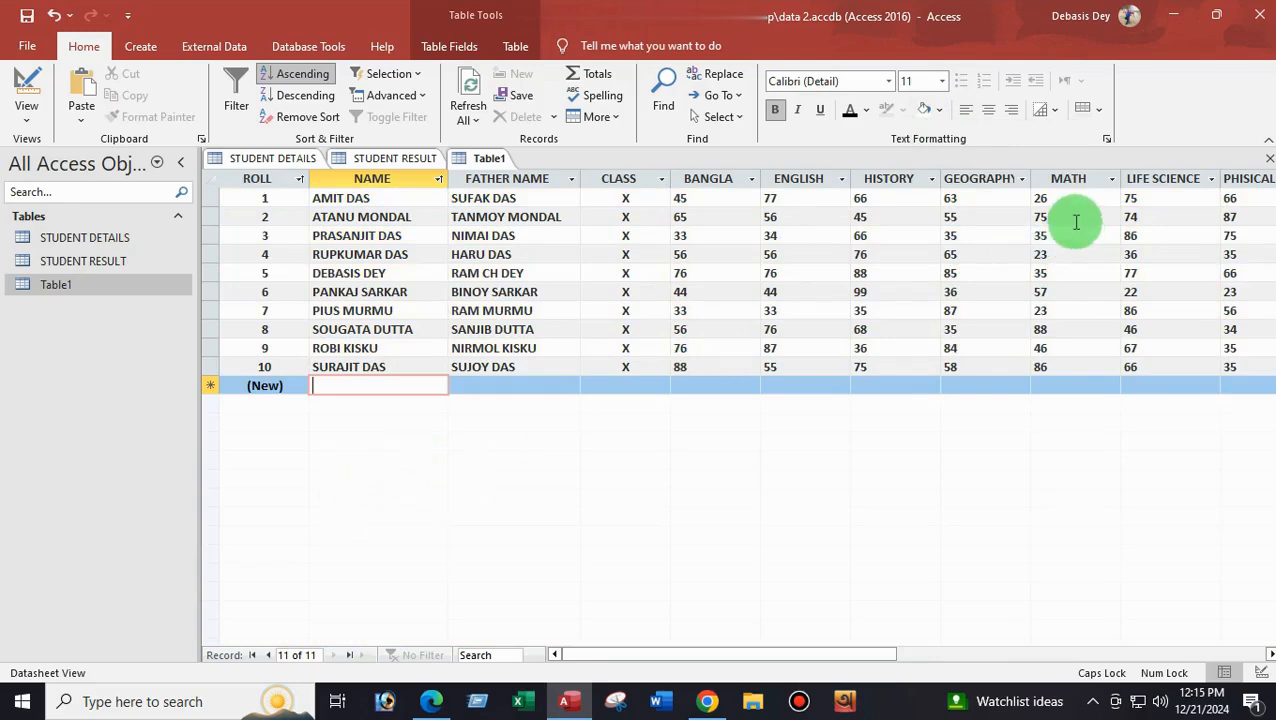
Set the datasheet's alternate row colour to standard yellow.
{"action": "left_click", "coordinate": [1097, 112]}
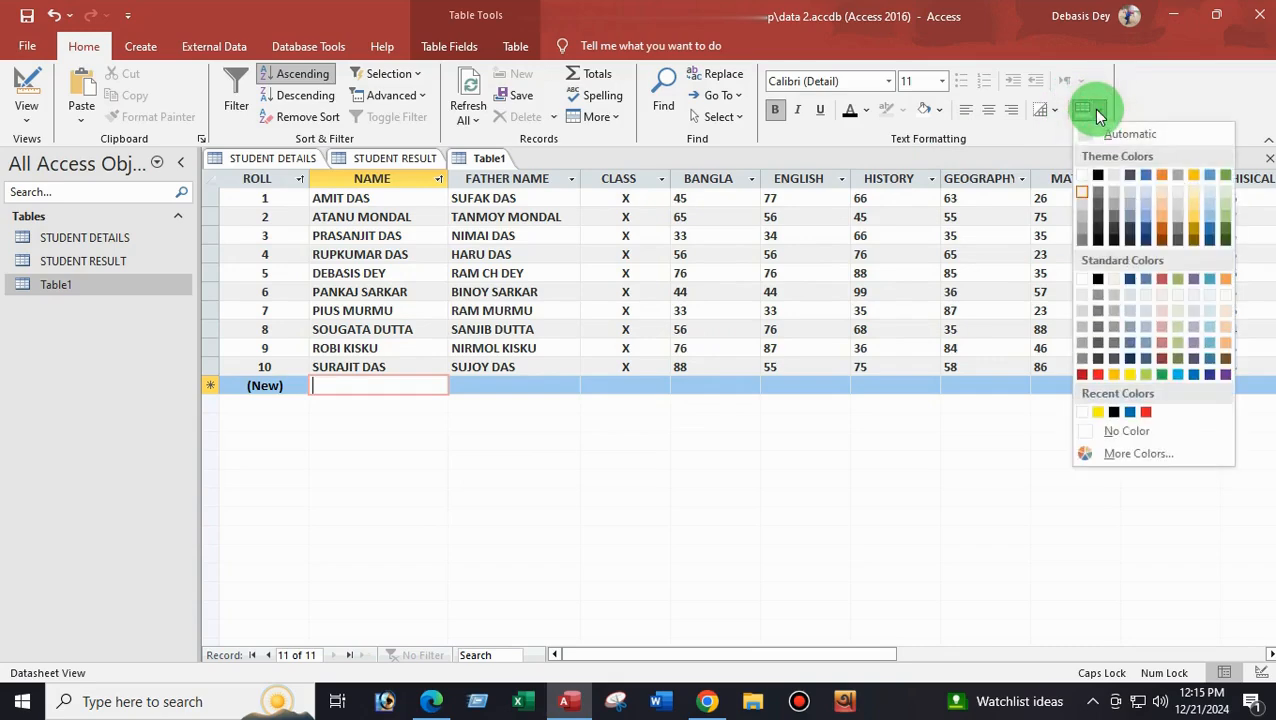
{"action": "left_click", "coordinate": [1131, 374]}
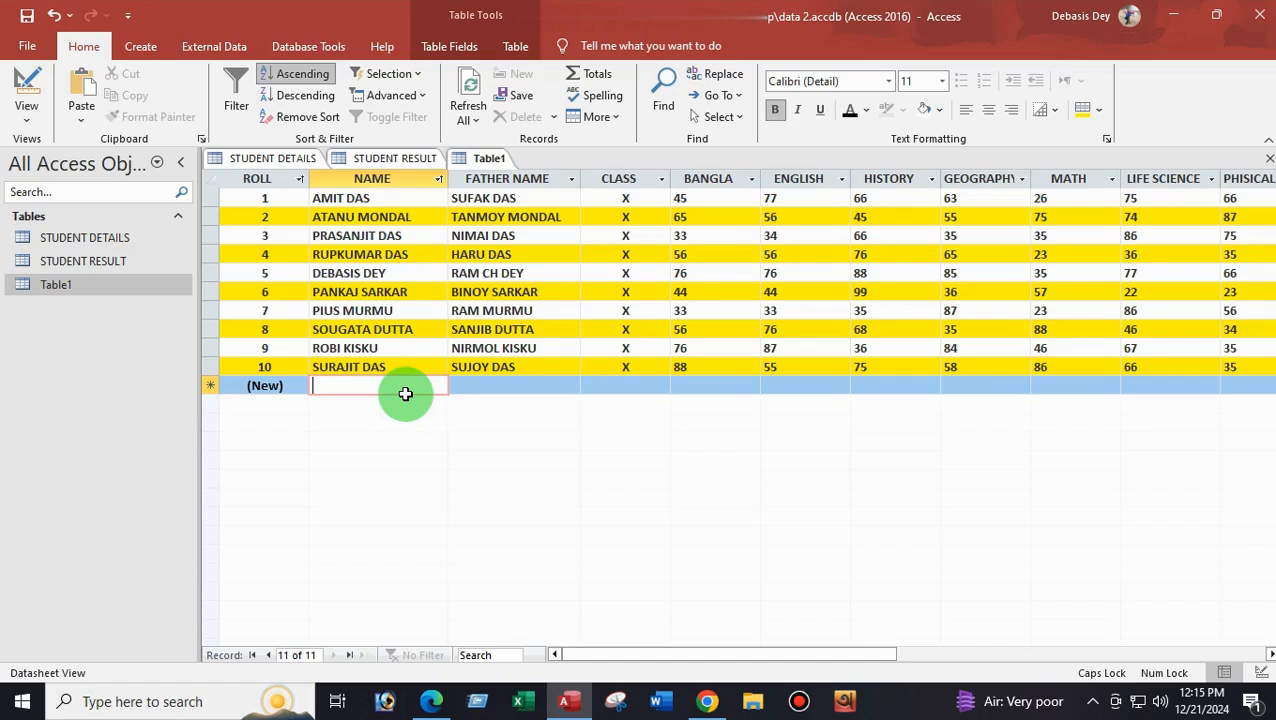
Add a new record after roll 10 with the student's full name and select its FATHER NAME field.
{"action": "type", "text": "SU"}
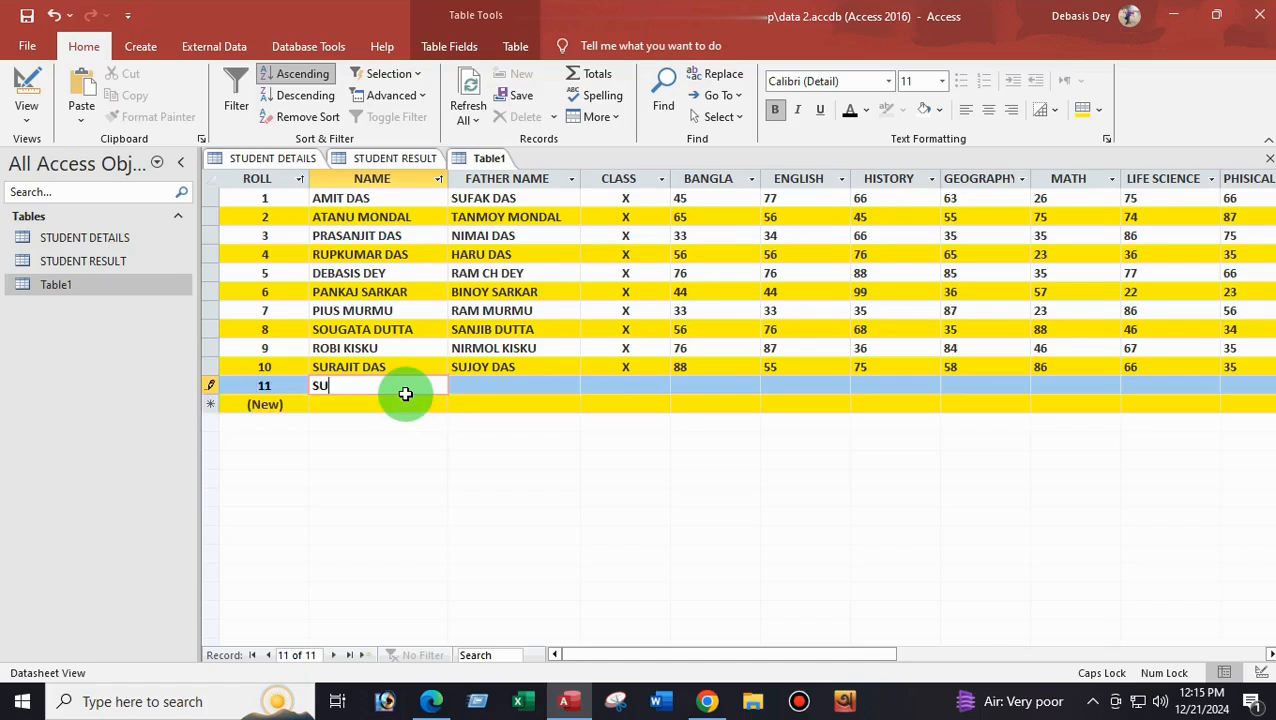
{"action": "type", "text": "MAN DUTTA"}
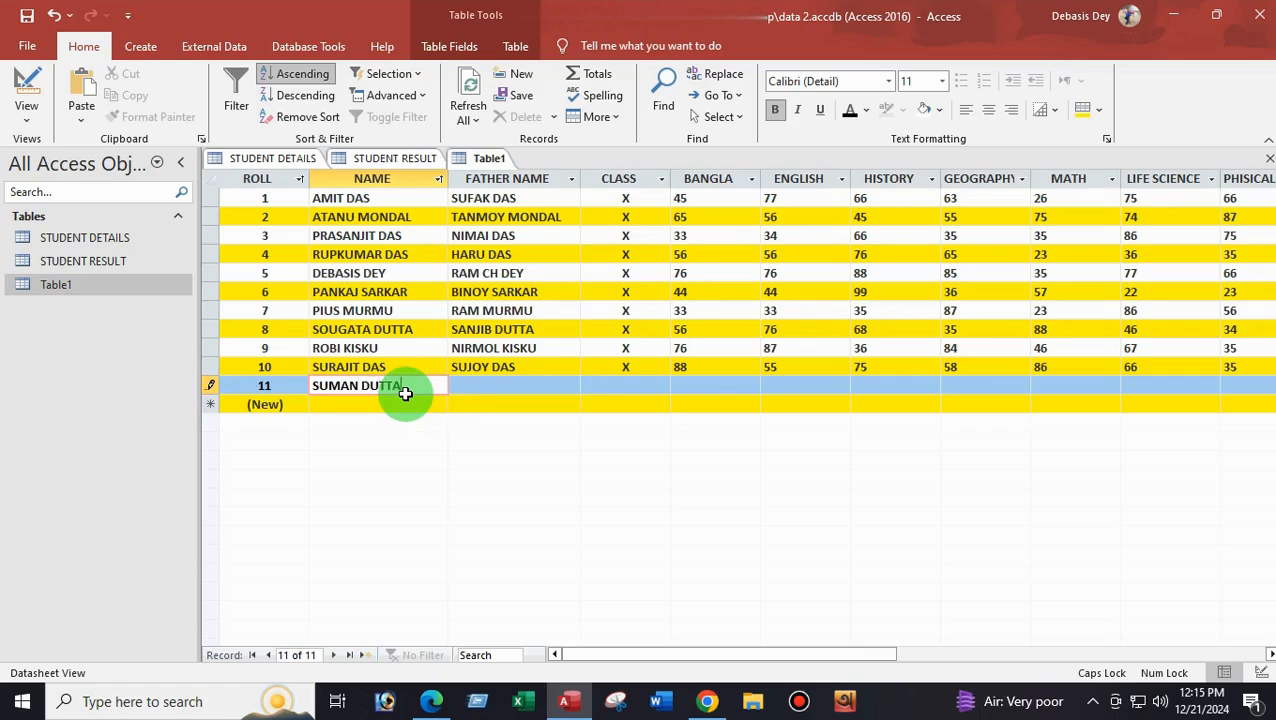
{"action": "left_click", "coordinate": [493, 382]}
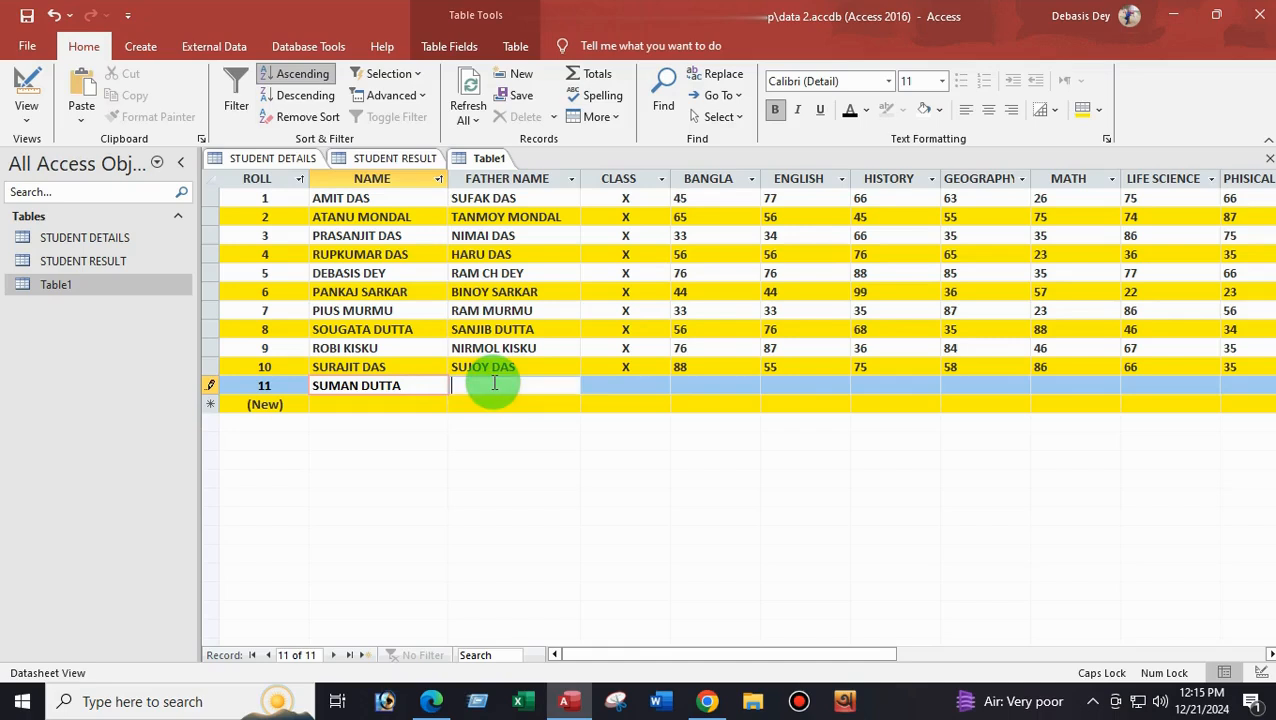
{"action": "left_click", "coordinate": [430, 404]}
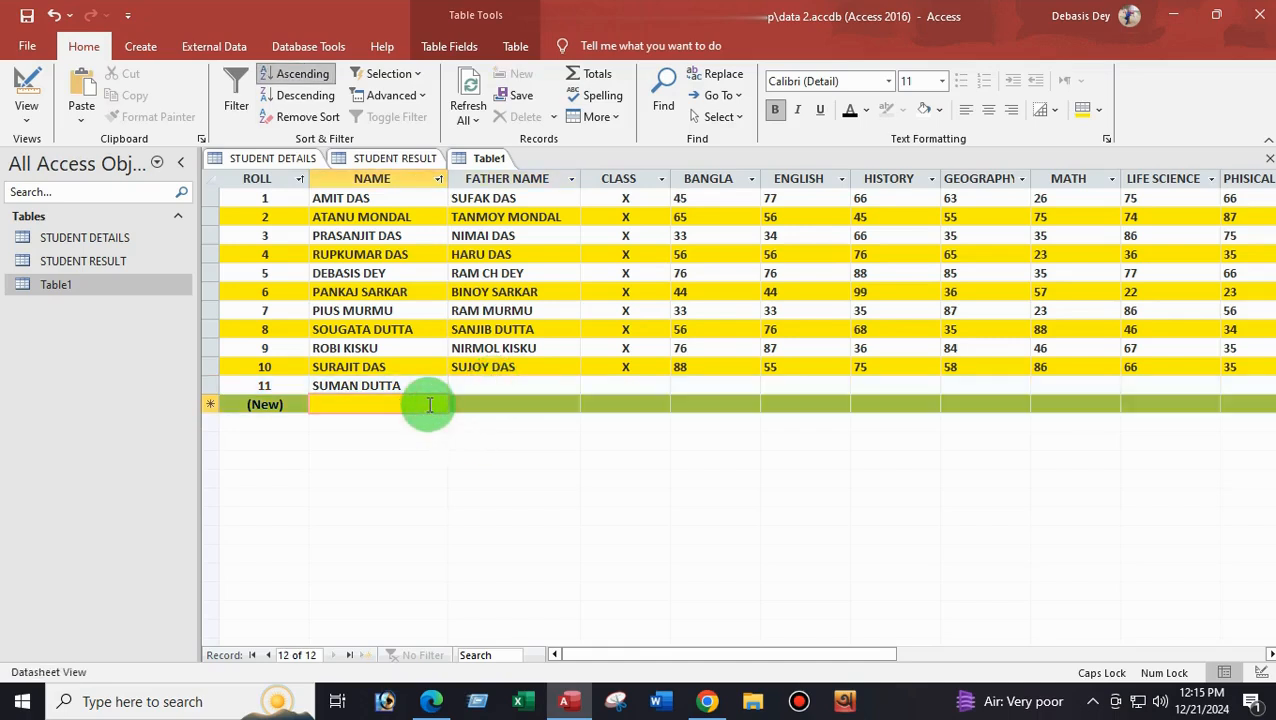
{"action": "left_click", "coordinate": [533, 384]}
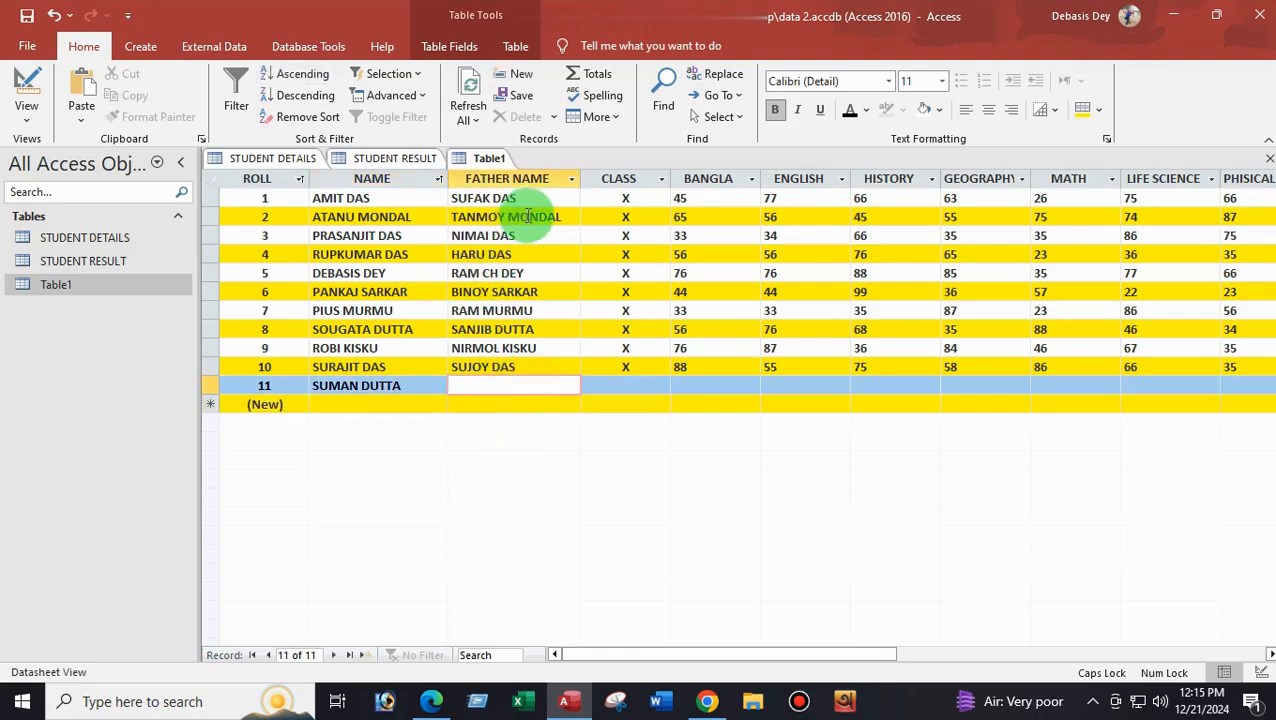